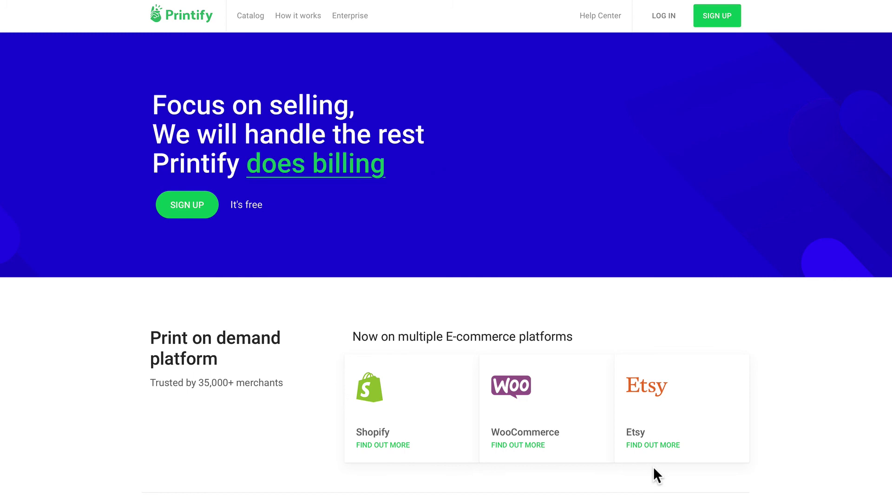
# Scroll past the homepage's platforms and three-step overview, then open the full product catalog
pyautogui.scroll(-8, 653, 467)
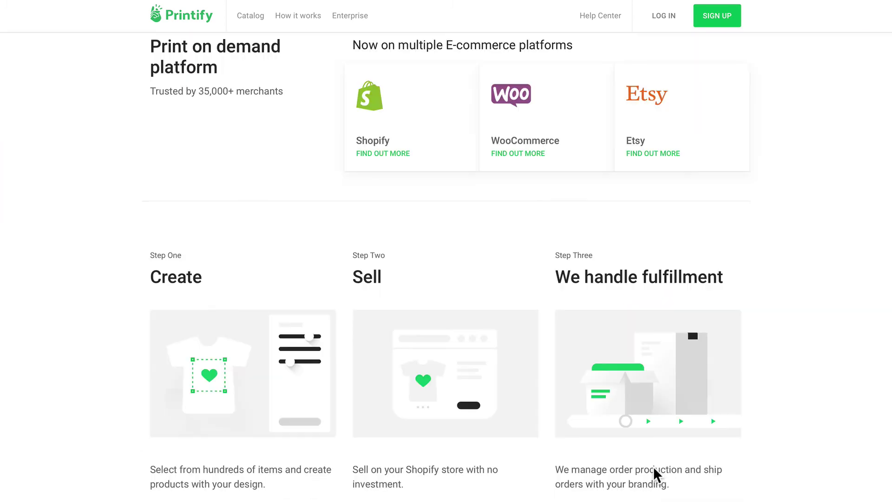
pyautogui.scroll(-2, 653, 467)
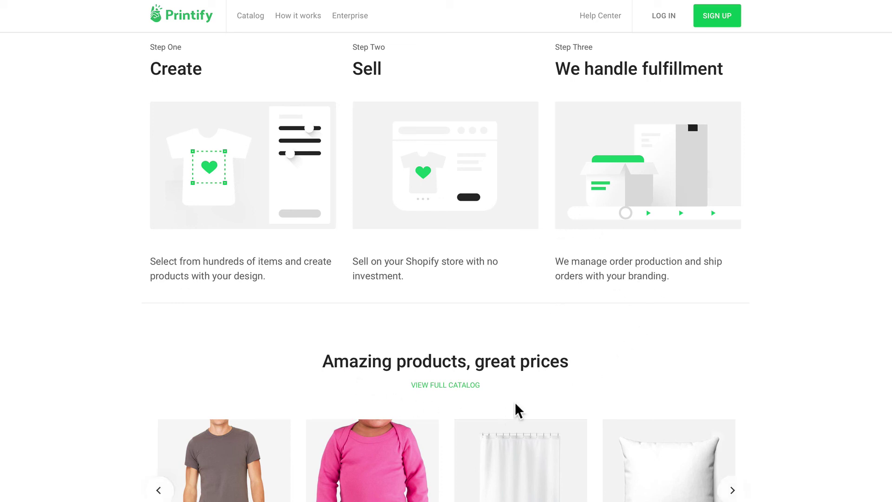
pyautogui.click(459, 385)
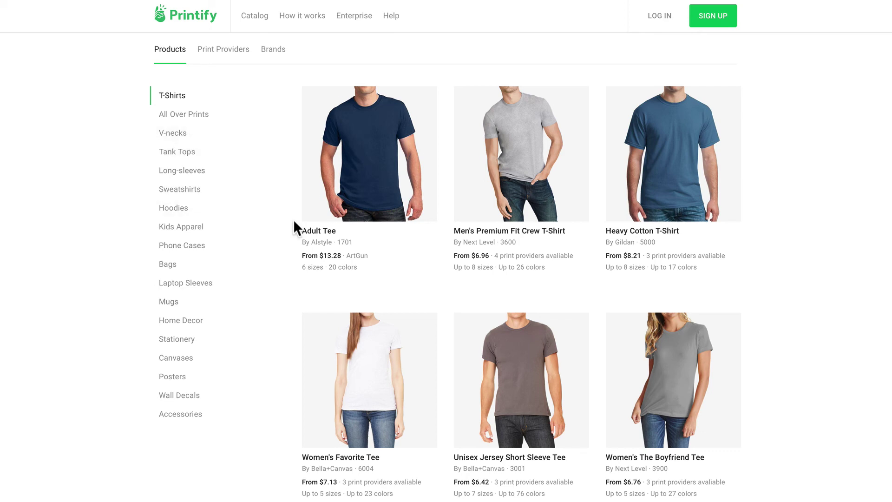
# Review the Adult Tee's print providers, then return to the T-Shirts listing
pyautogui.click(304, 228)
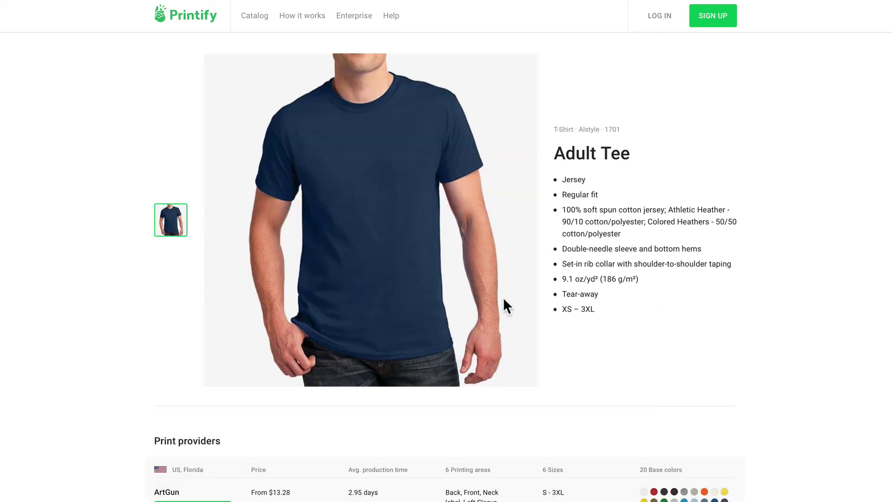
pyautogui.scroll(-2, 268, 394)
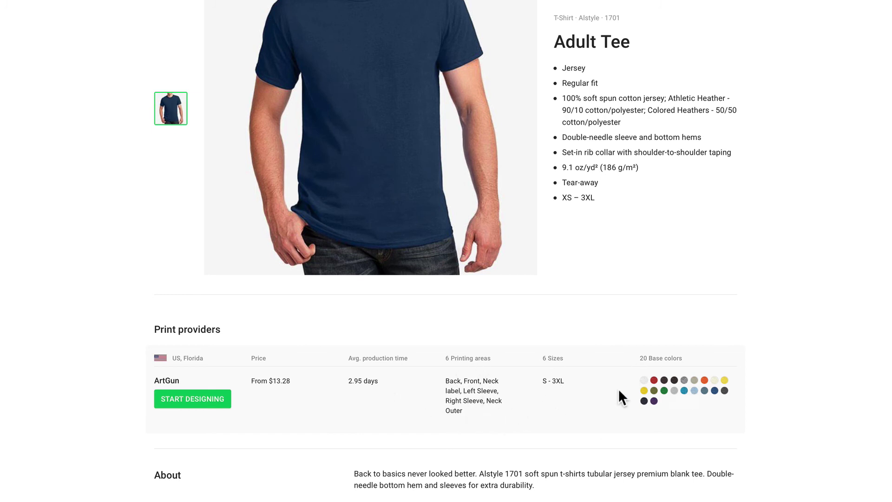
pyautogui.hotkey('alt', 'Left')
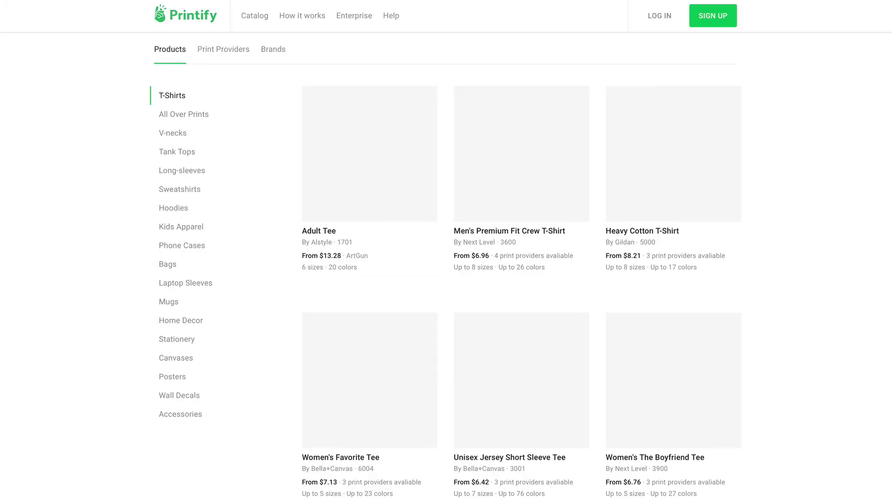
# Open Mug 11oz from the Mugs category and review its two print providers
pyautogui.click(180, 302)
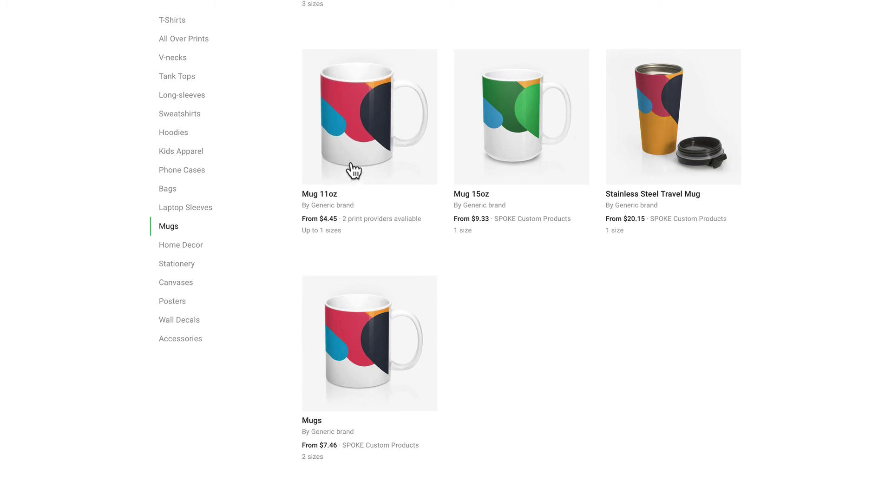
pyautogui.click(350, 171)
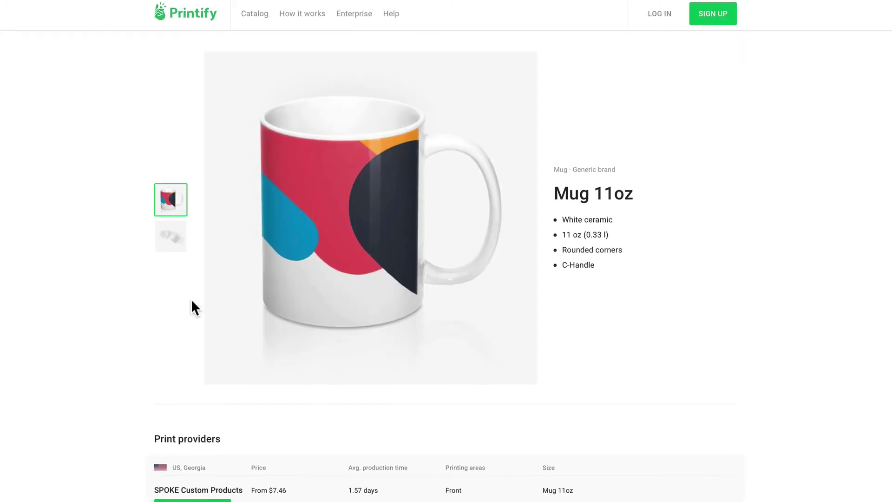
pyautogui.scroll(-2, 168, 325)
pyautogui.scroll(-1, 153, 307)
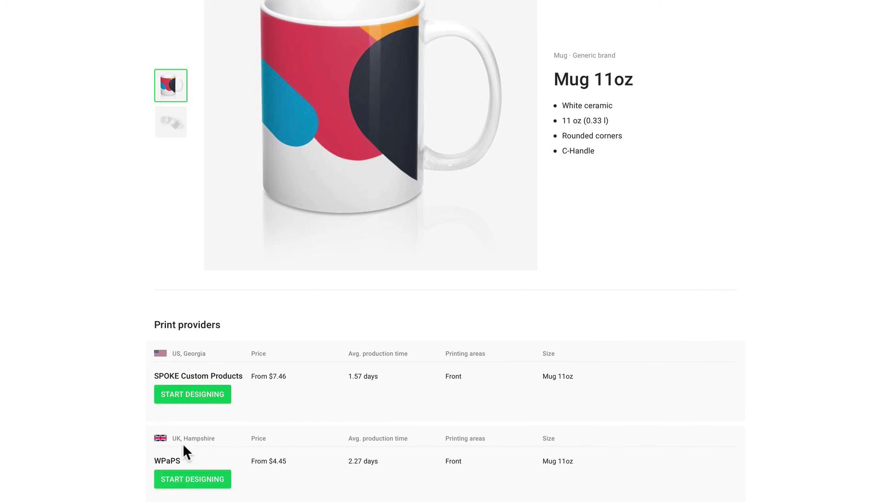
pyautogui.scroll(-10, 183, 446)
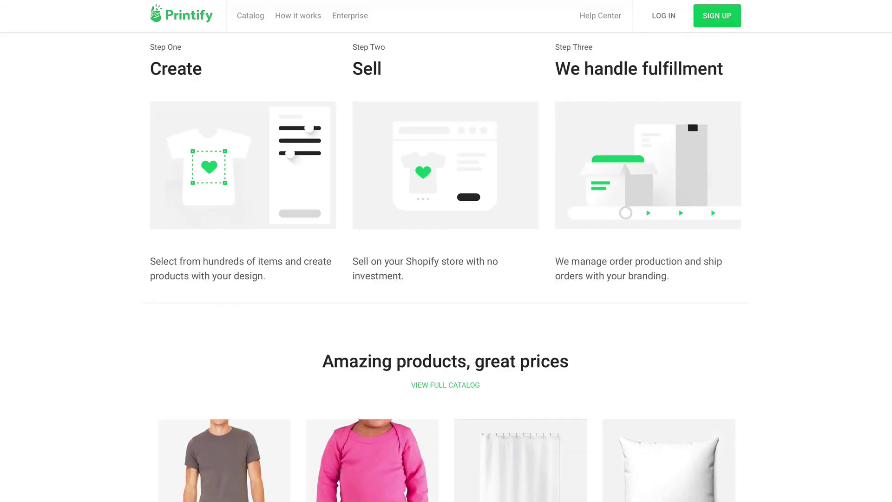
pyautogui.scroll(-8, 110, 360)
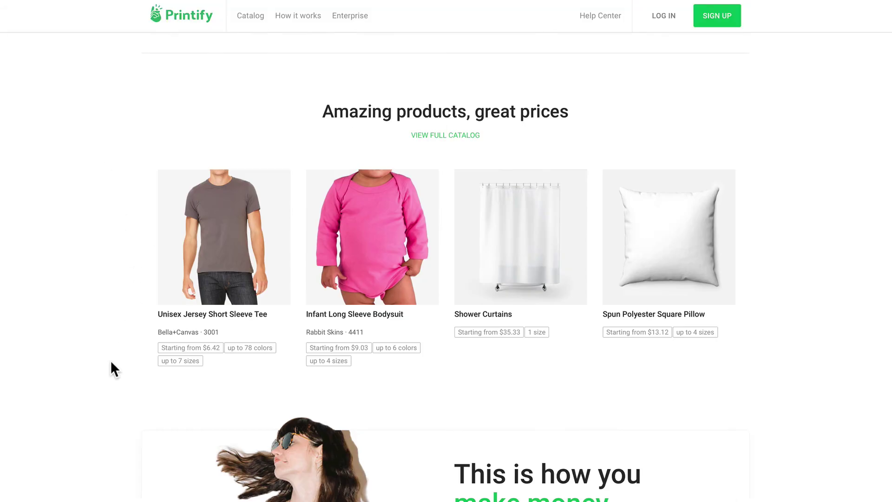
pyautogui.scroll(-6, 112, 362)
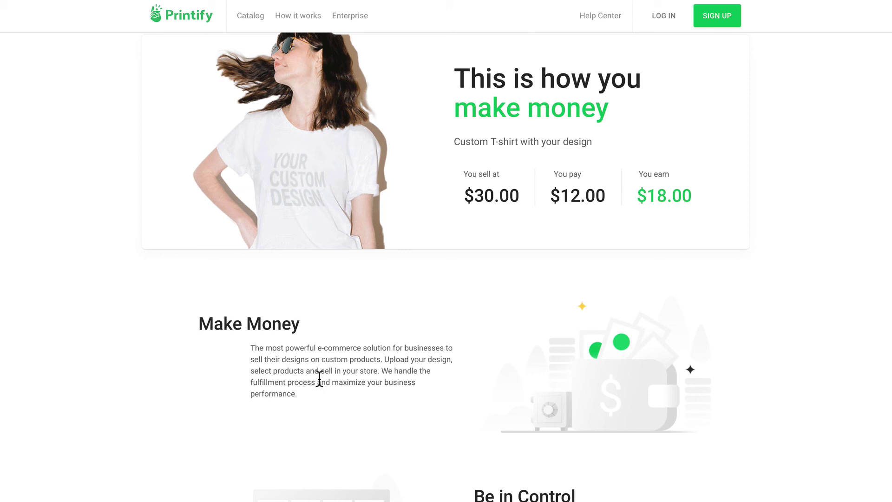
pyautogui.scroll(-3, 385, 424)
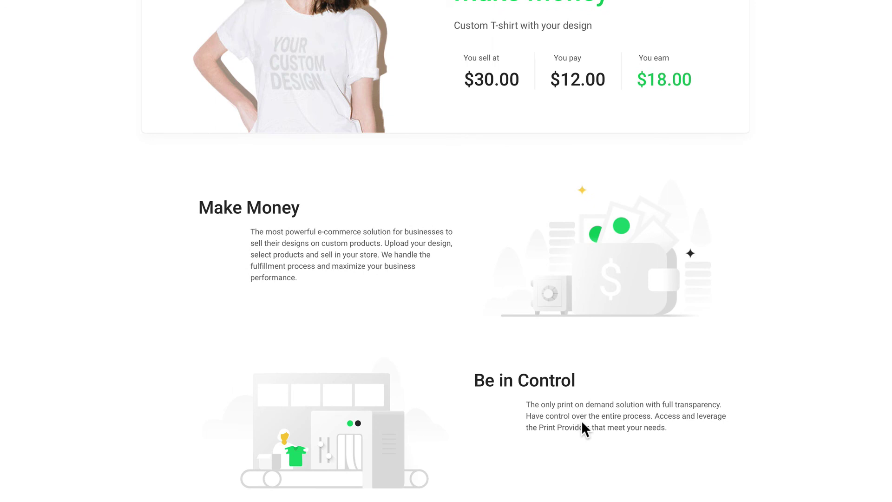
pyautogui.scroll(-8, 582, 428)
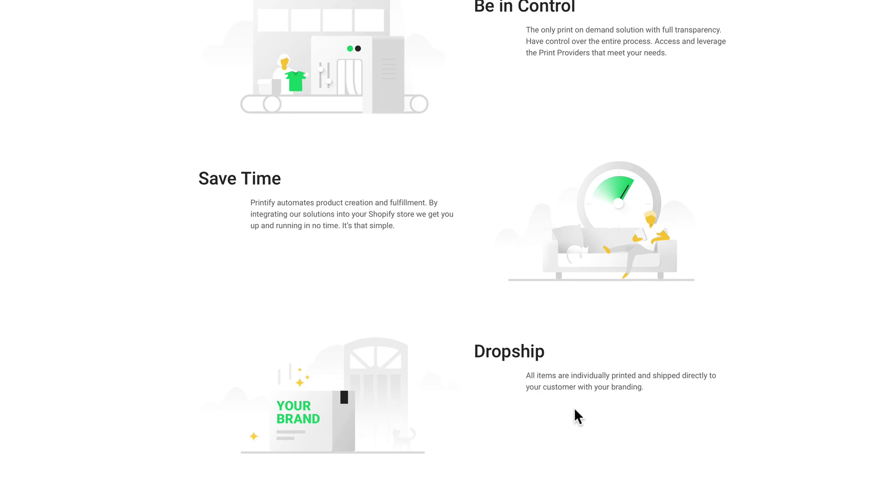
pyautogui.scroll(-11, 578, 417)
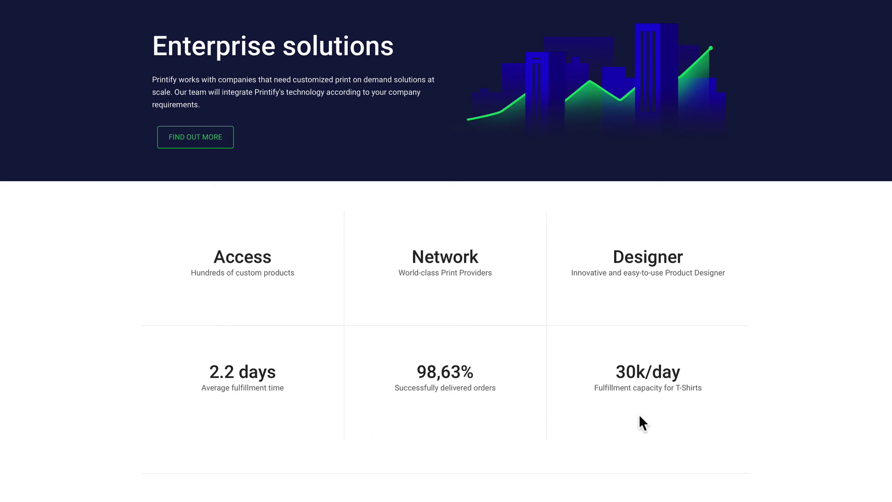
pyautogui.scroll(-9, 661, 386)
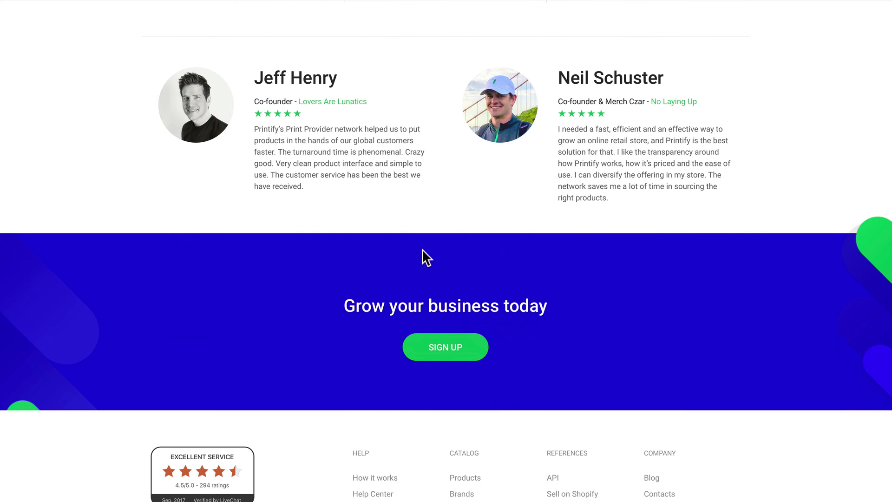
pyautogui.scroll(-2, 416, 367)
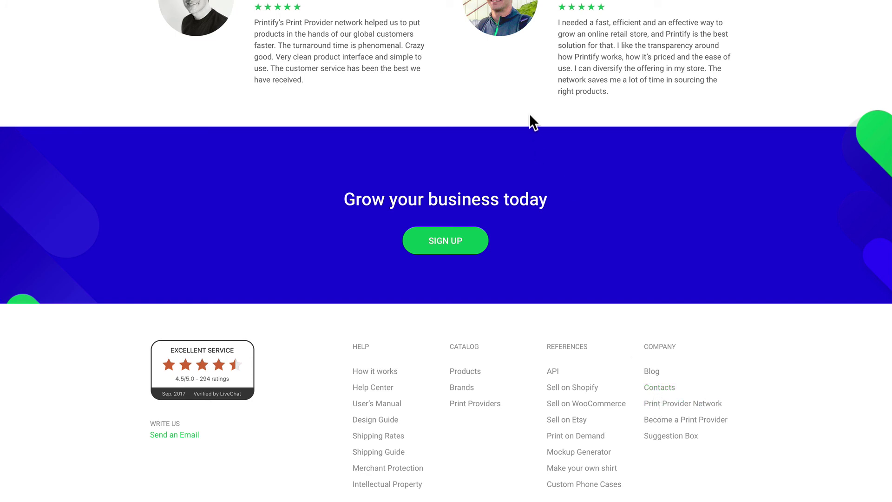
pyautogui.scroll(20, 439, 20)
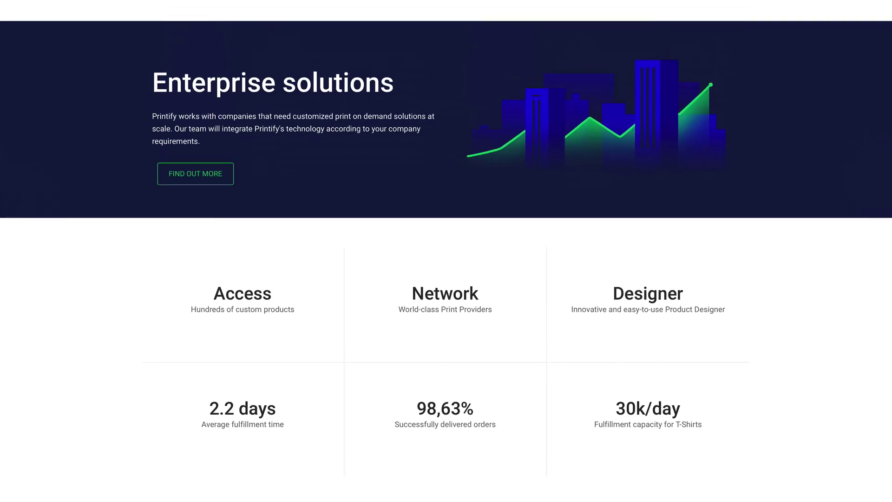
pyautogui.scroll(5, 439, 47)
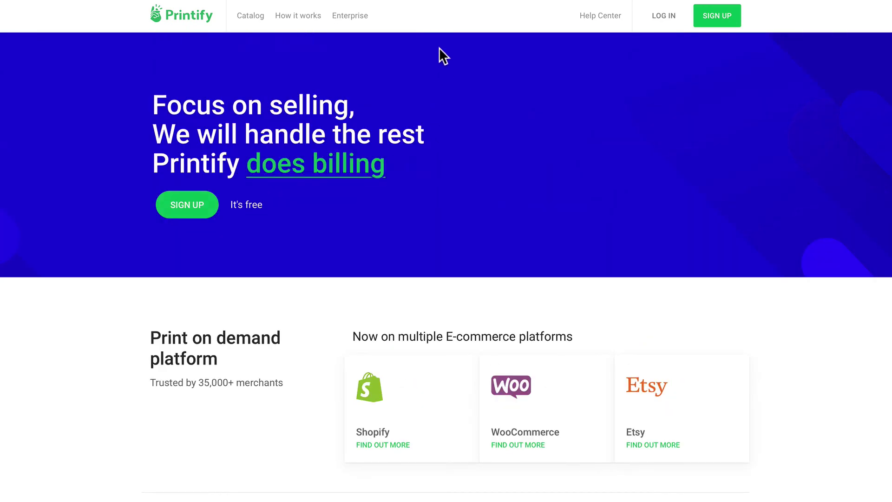
# Read through the How it works page
pyautogui.click(311, 15)
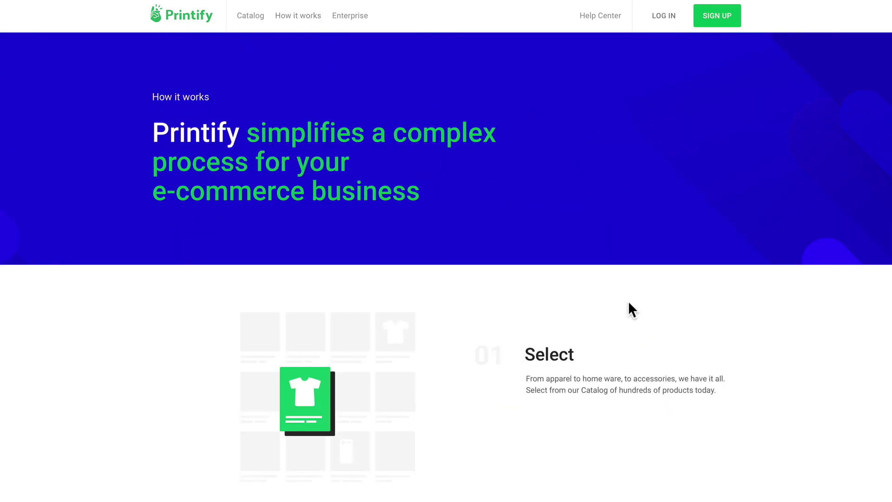
pyautogui.scroll(-10, 630, 308)
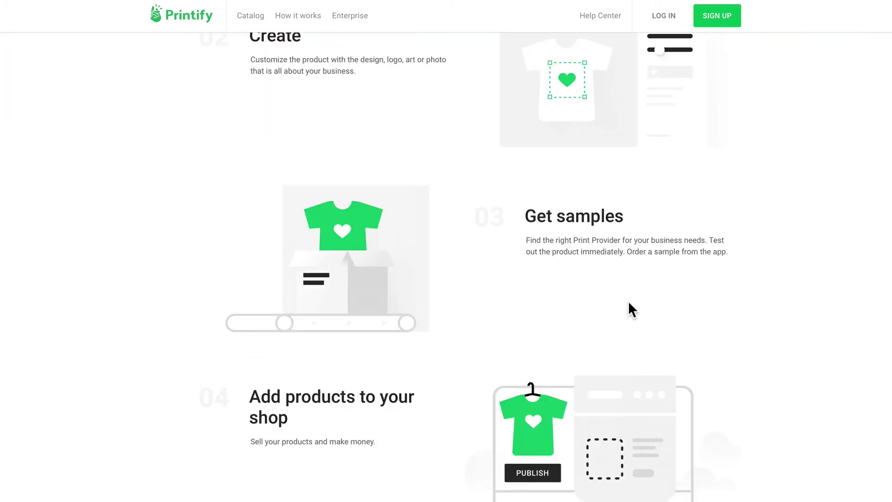
pyautogui.scroll(-7, 630, 304)
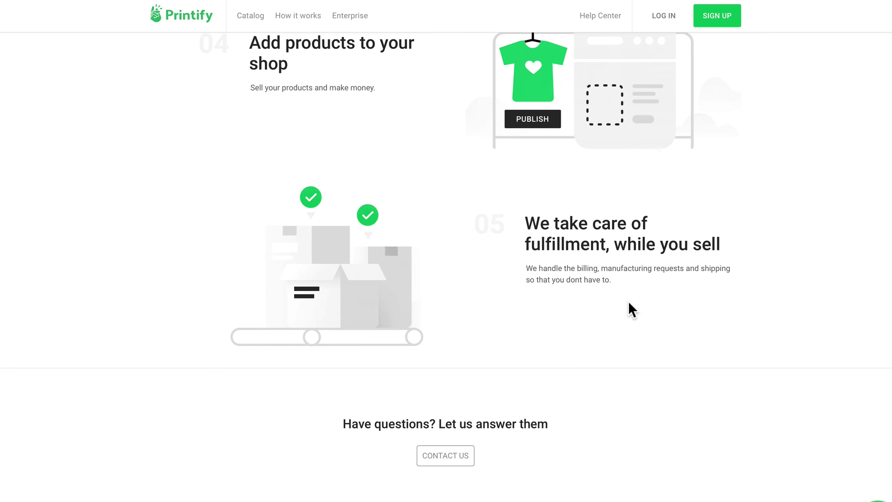
# Browse the Enterprise page's Print Providers, Custom solutions and Our team sections
pyautogui.click(356, 16)
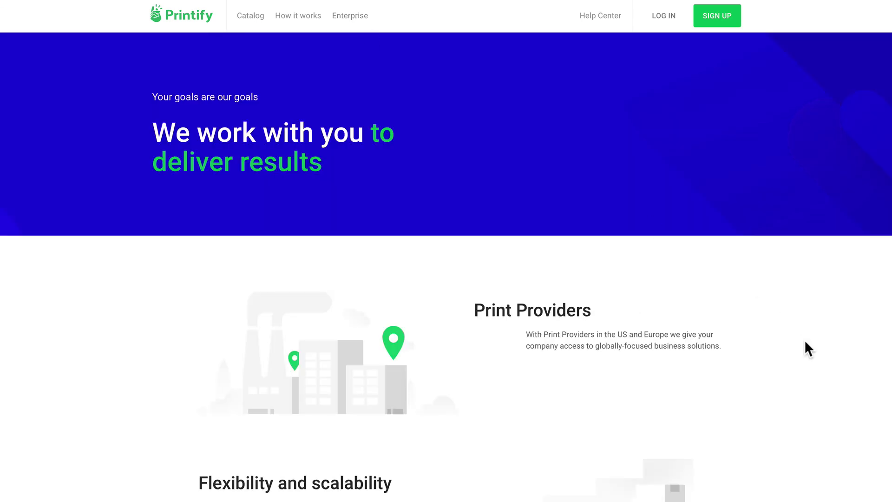
pyautogui.scroll(-10, 808, 348)
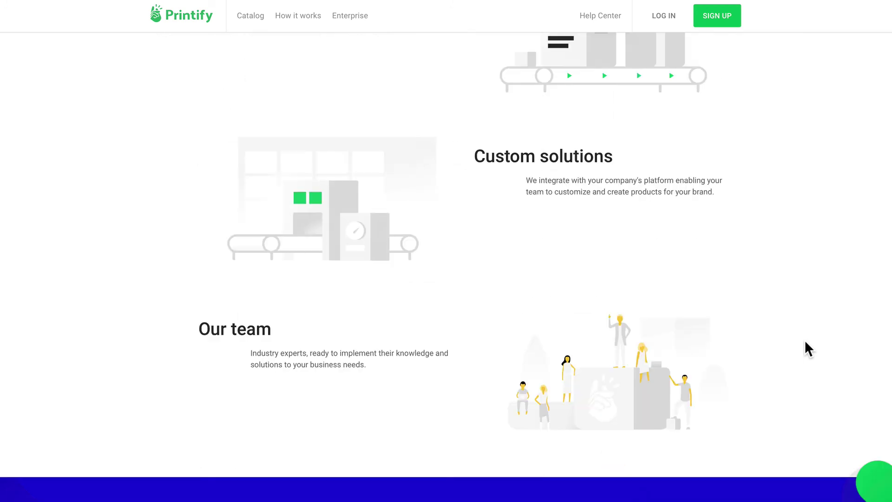
pyautogui.scroll(-3, 548, 406)
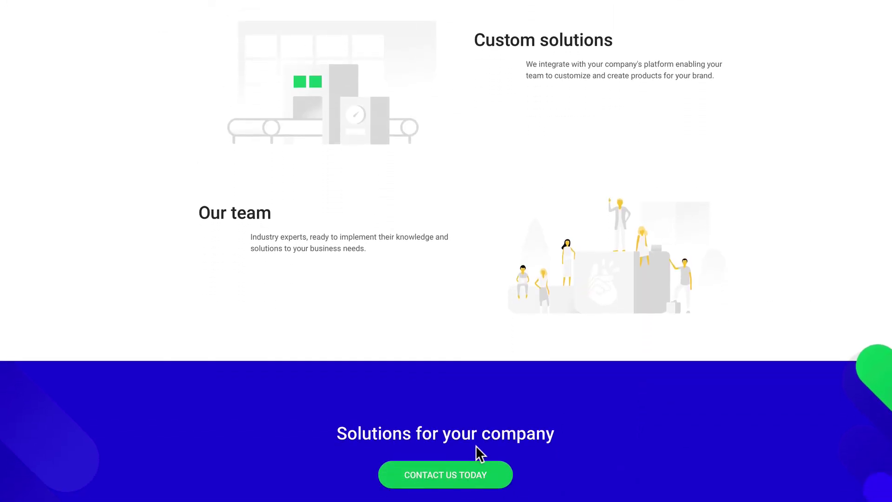
pyautogui.scroll(3, 618, 139)
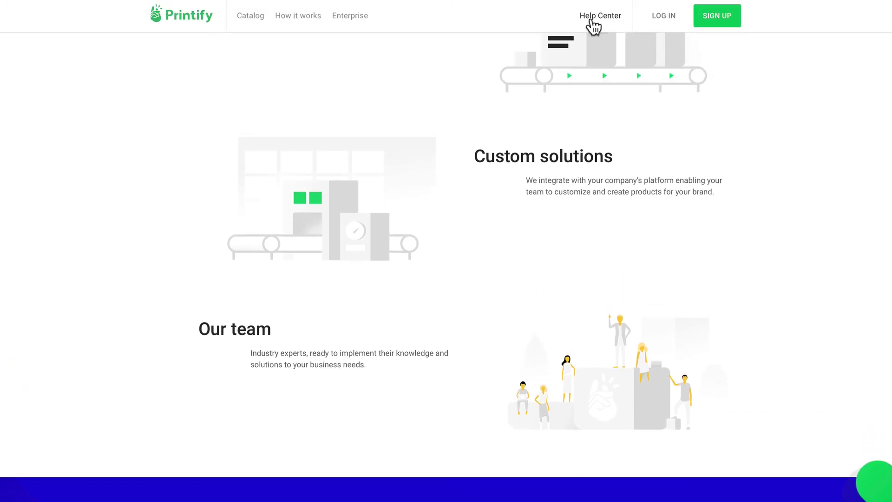
# Open the Help Center and scroll through the FAQ down to the Printify Guides
pyautogui.click(590, 18)
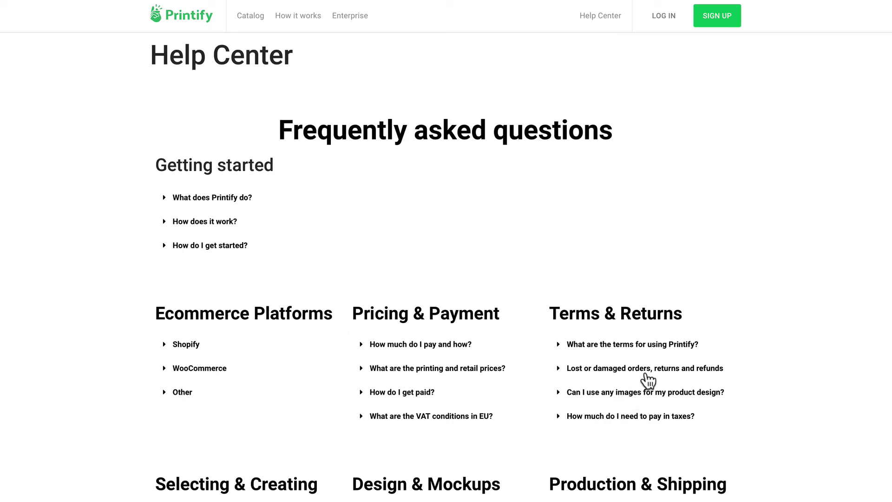
pyautogui.scroll(-3, 243, 470)
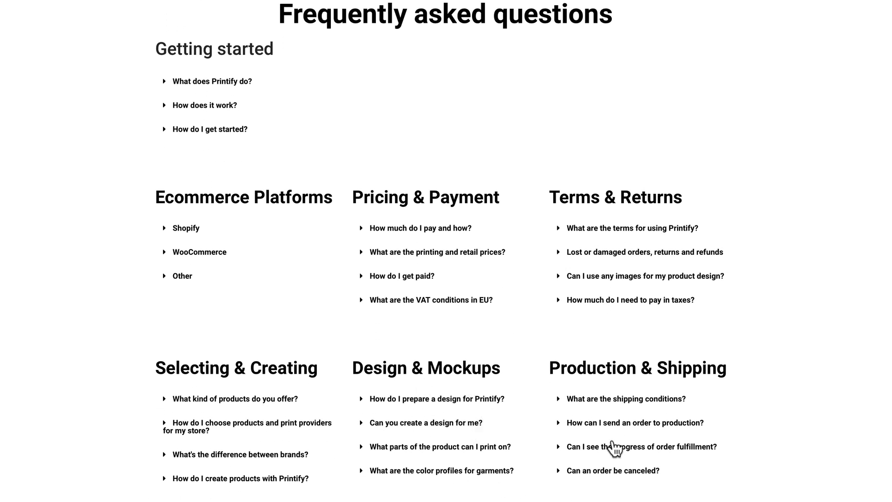
pyautogui.scroll(-10, 614, 407)
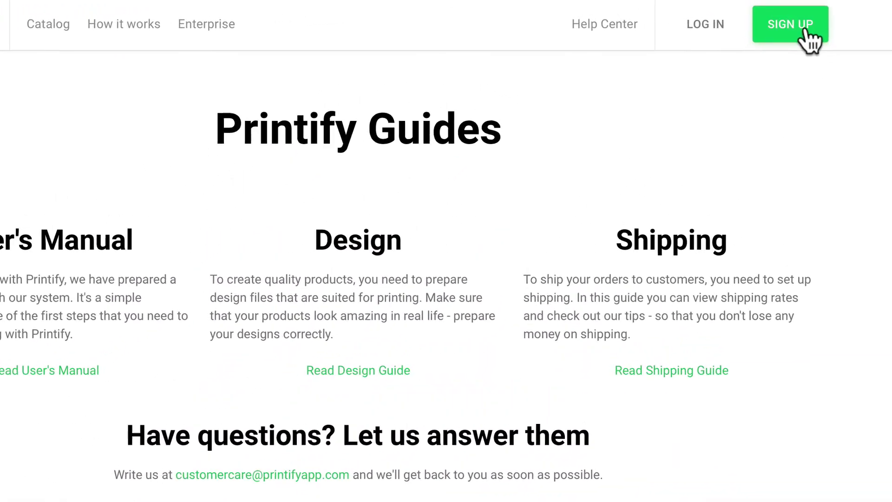
# Sign up for a new Printify account with an e-mail address and password
pyautogui.click(807, 35)
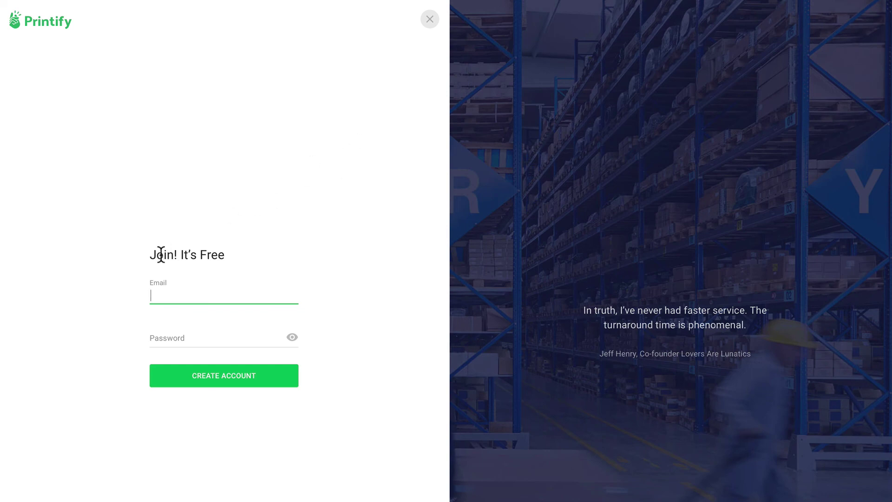
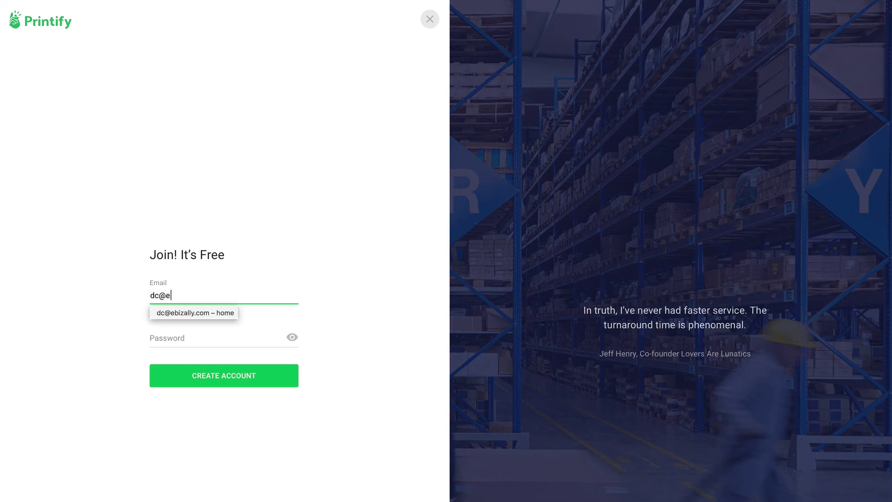
pyautogui.press('Tab')
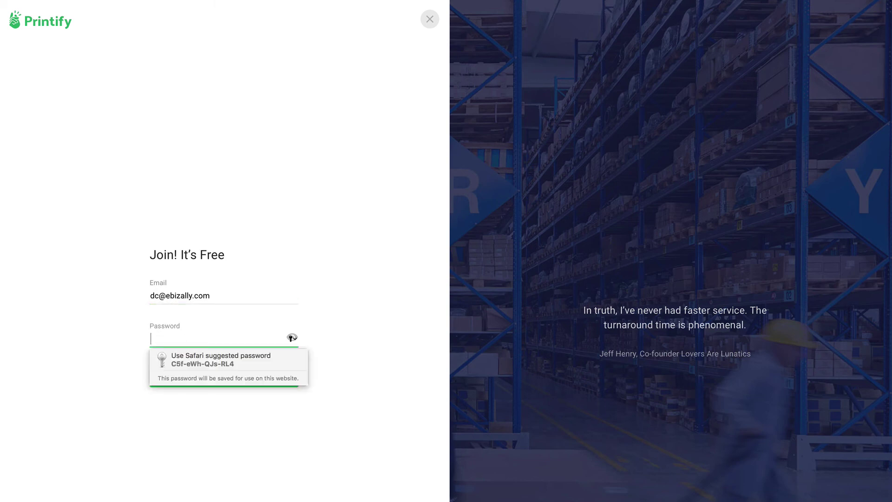
pyautogui.write('p')
pyautogui.write('••••••••')
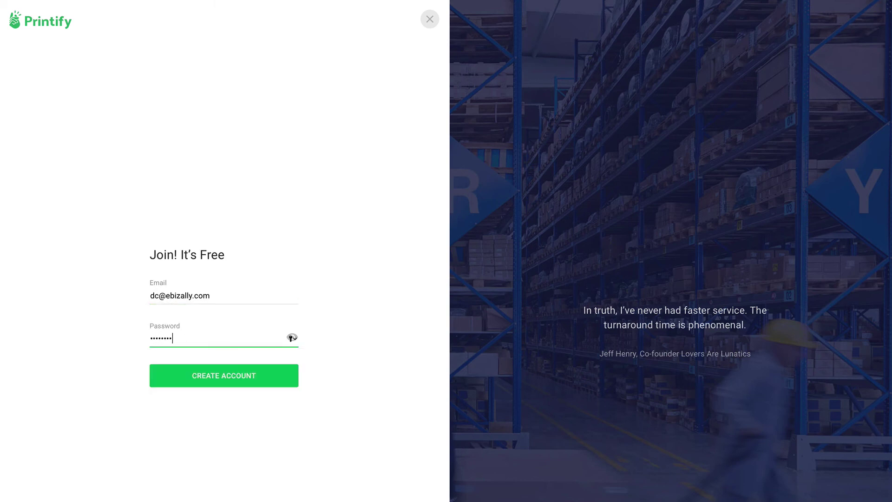
pyautogui.click(217, 374)
# Enter the owner's first name as the store name and continue
pyautogui.click(395, 129)
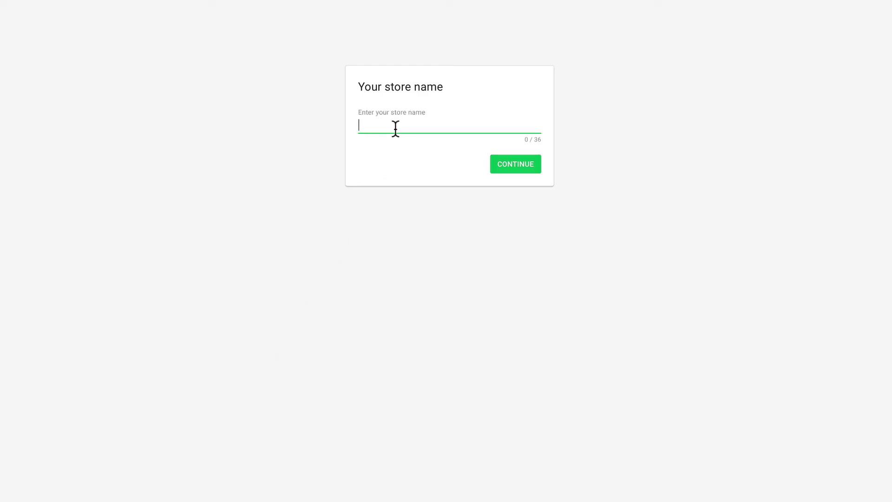
pyautogui.write('David')
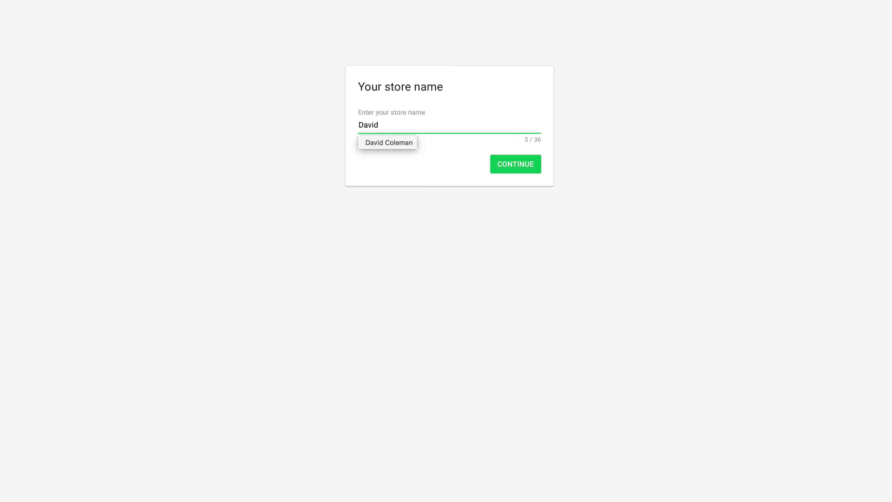
pyautogui.click(508, 163)
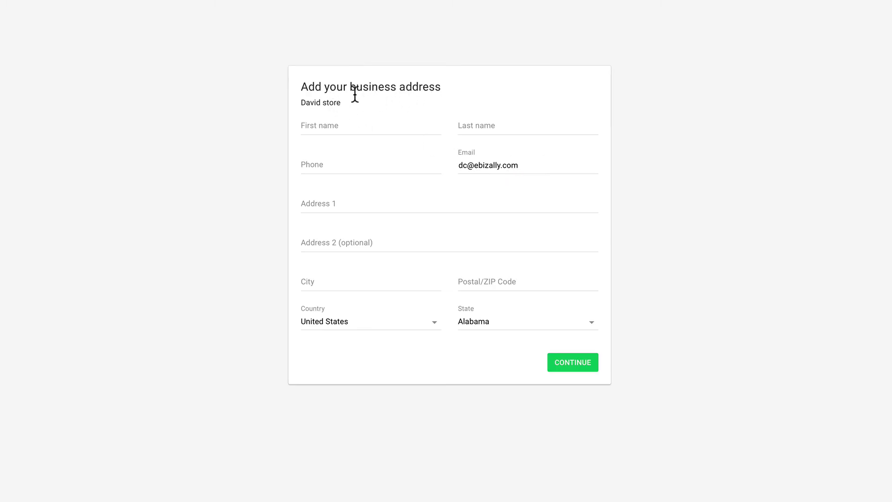
# Fill in the business contact's first name, last name and phone number
pyautogui.click(357, 126)
pyautogui.press('Tab')
pyautogui.press('Tab')
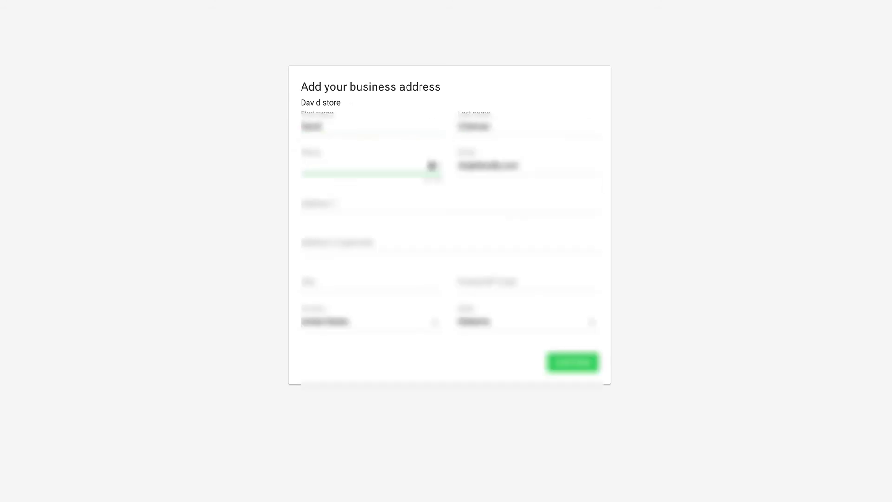
pyautogui.write('5551234567')
# Enter the street address, city and ZIP code, pick the state, and submit the address
pyautogui.press('Tab')
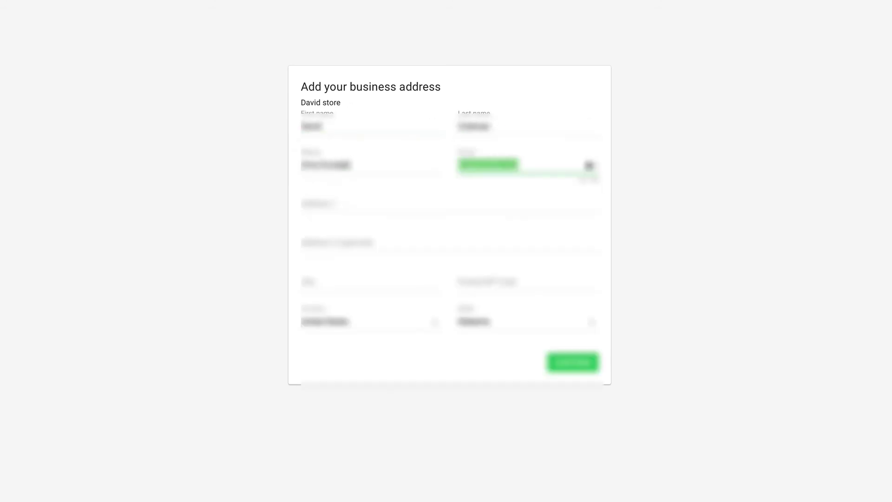
pyautogui.press('Tab')
pyautogui.press('Tab')
pyautogui.press('Tab')
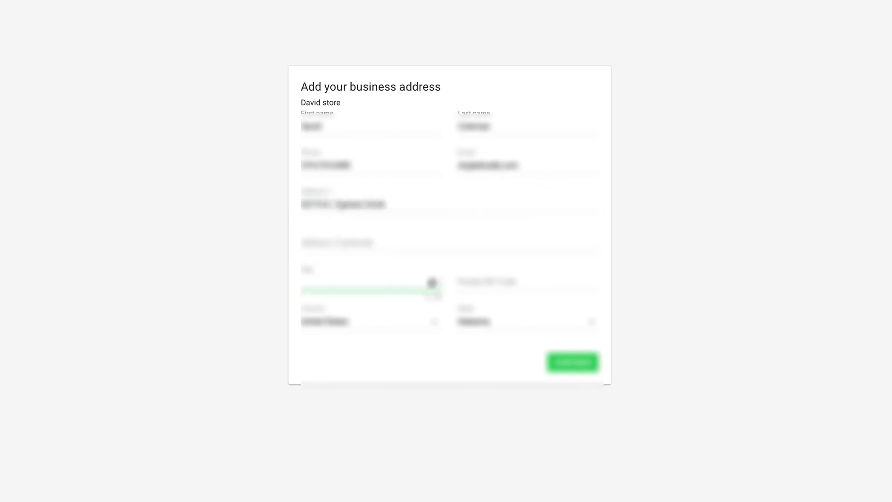
pyautogui.press('Tab')
pyautogui.click(589, 322)
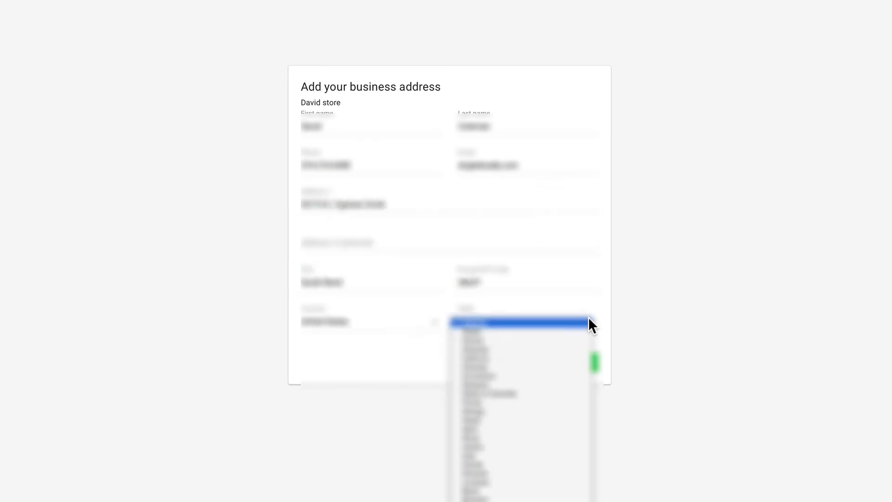
pyautogui.click(487, 446)
pyautogui.click(570, 367)
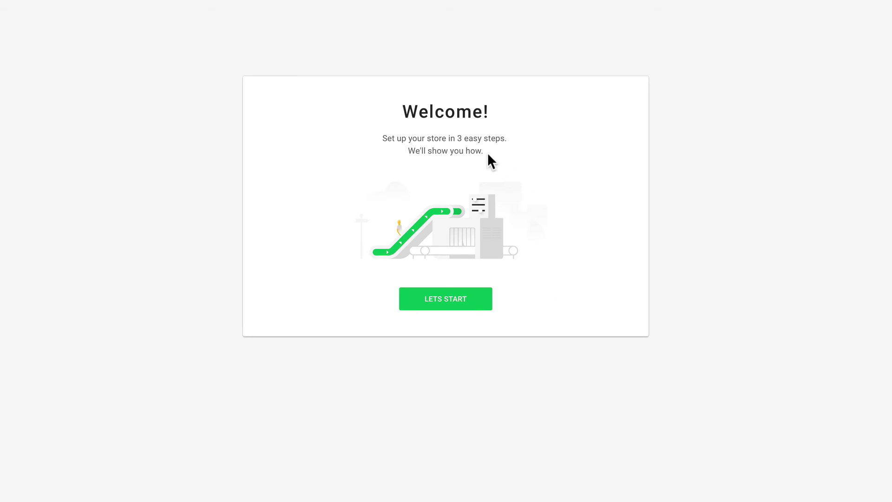
# Go through the three welcome slides to the catalog and switch Business prices off
pyautogui.click(441, 299)
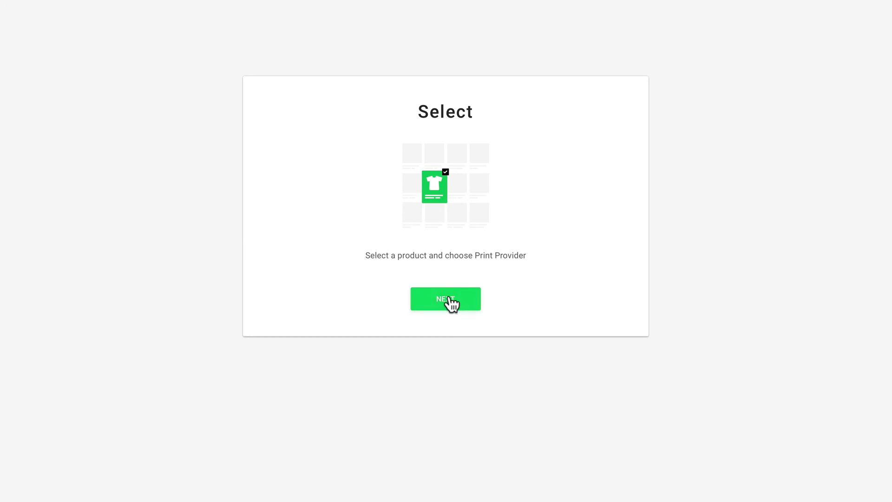
pyautogui.click(451, 305)
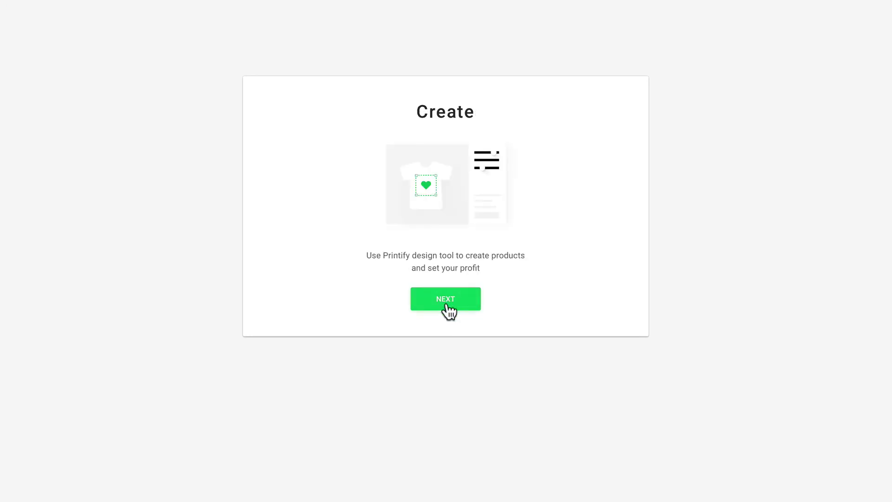
pyautogui.click(446, 305)
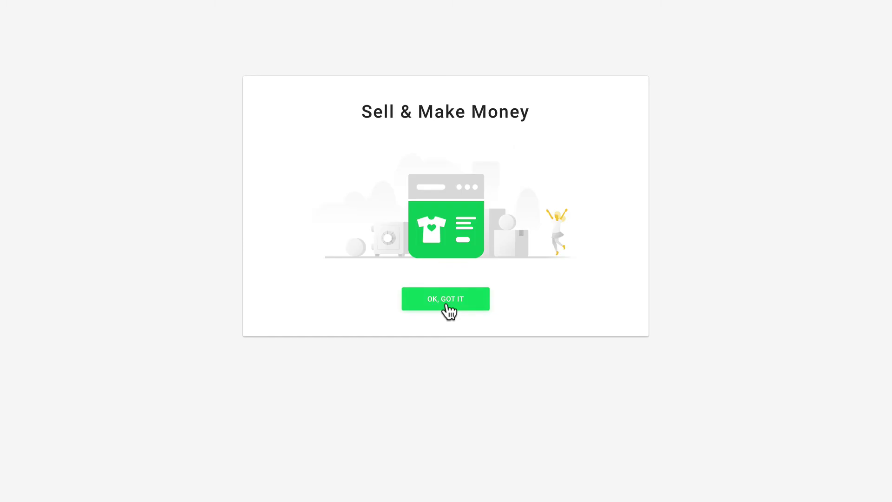
pyautogui.click(445, 305)
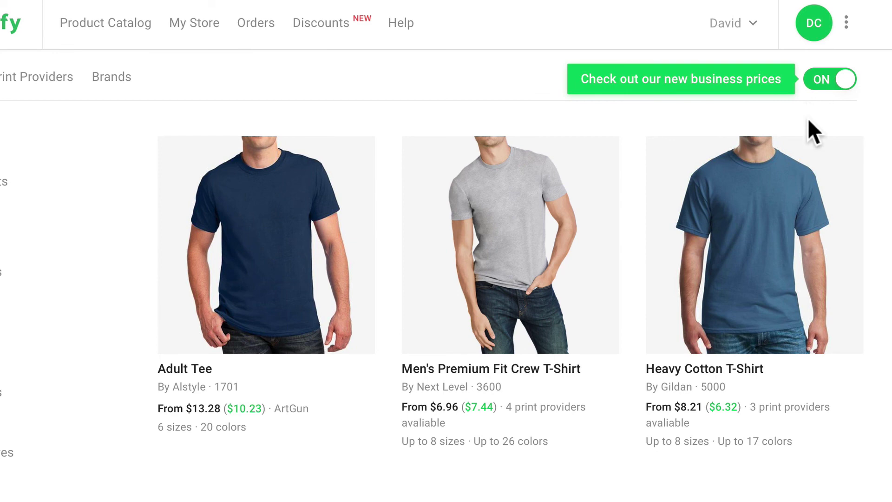
pyautogui.click(819, 78)
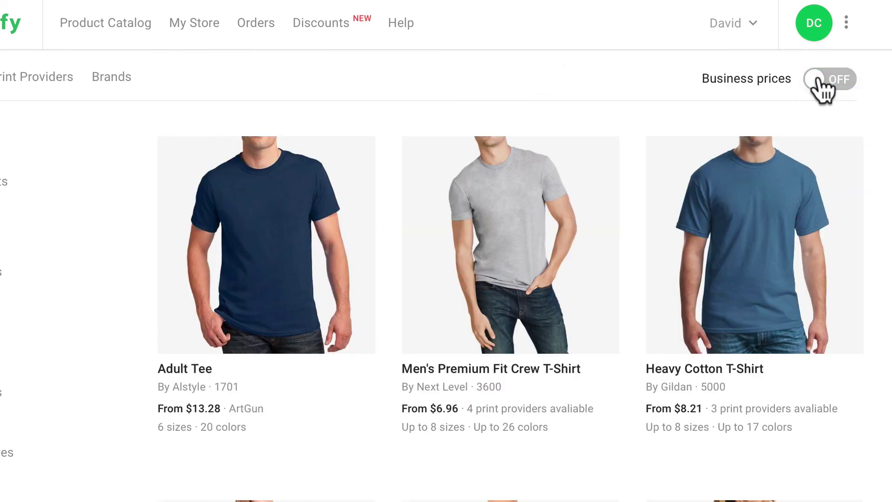
# Check the store list and account menu, then browse the catalog by print provider
pyautogui.click(746, 24)
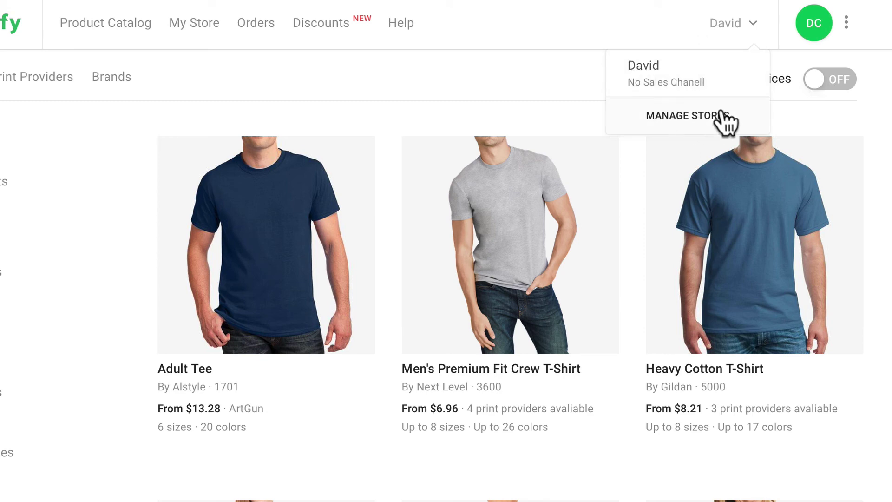
pyautogui.click(818, 31)
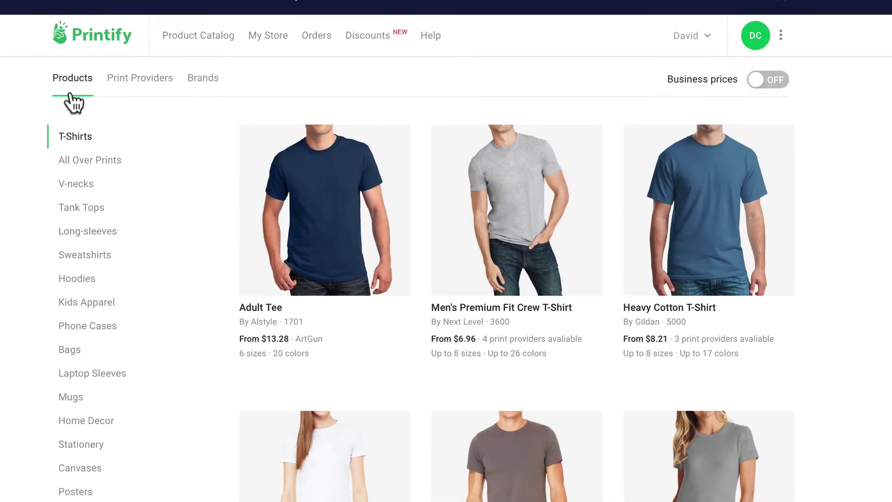
pyautogui.click(68, 78)
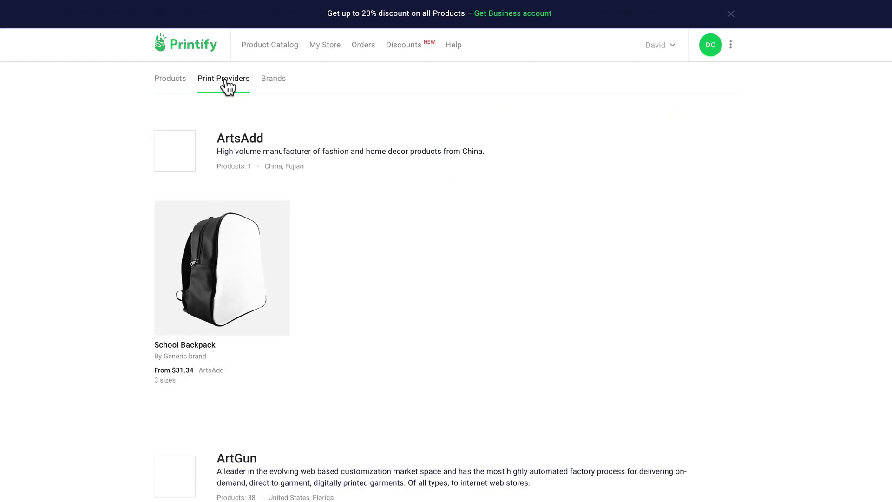
pyautogui.scroll(-10, 403, 247)
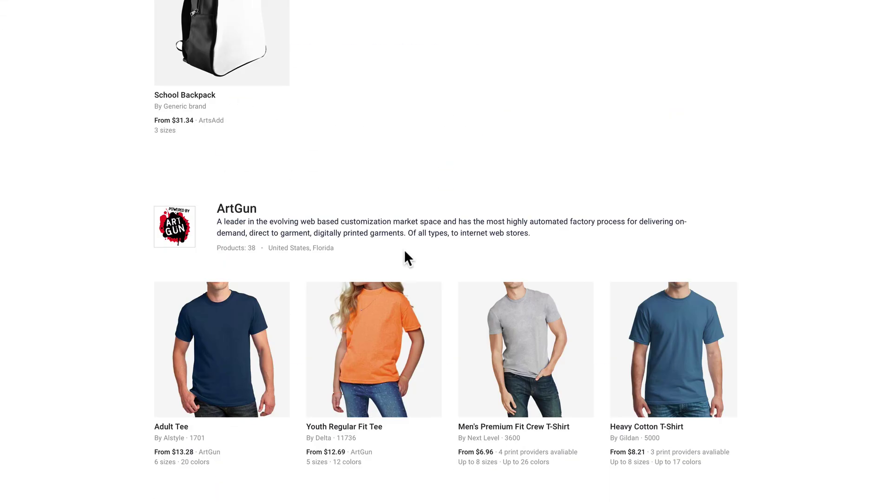
pyautogui.scroll(-9, 404, 252)
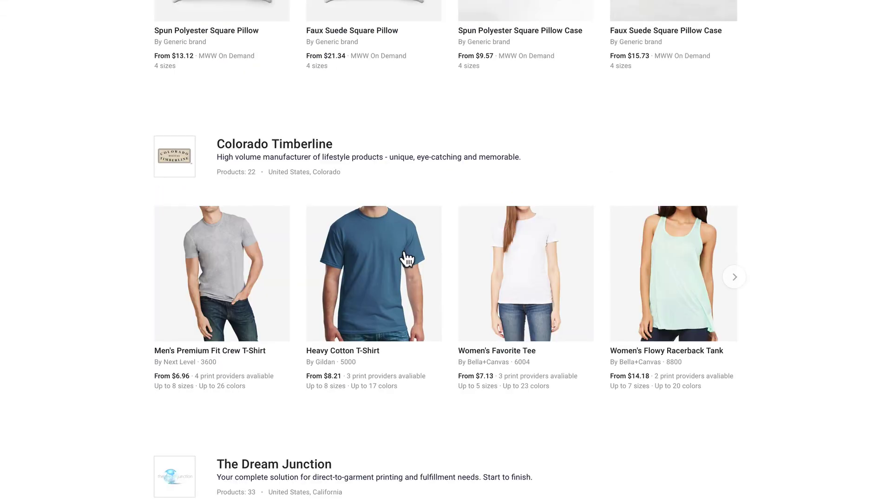
pyautogui.scroll(20, 403, 258)
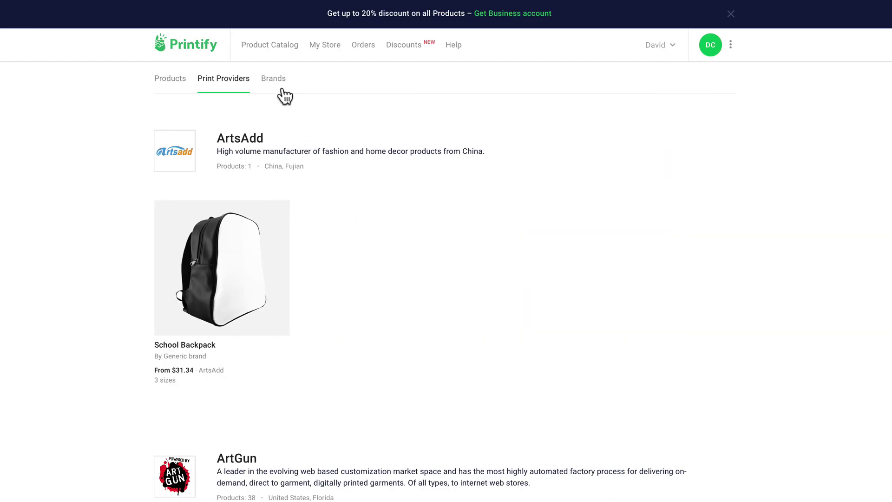
# Browse the catalog by brand, such as Alstyle, American Apparel and Anvil
pyautogui.click(274, 80)
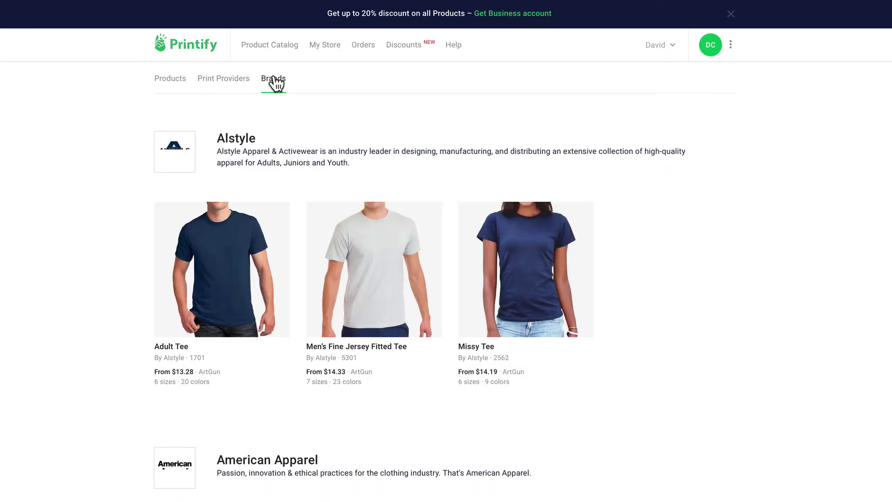
pyautogui.scroll(-8, 274, 78)
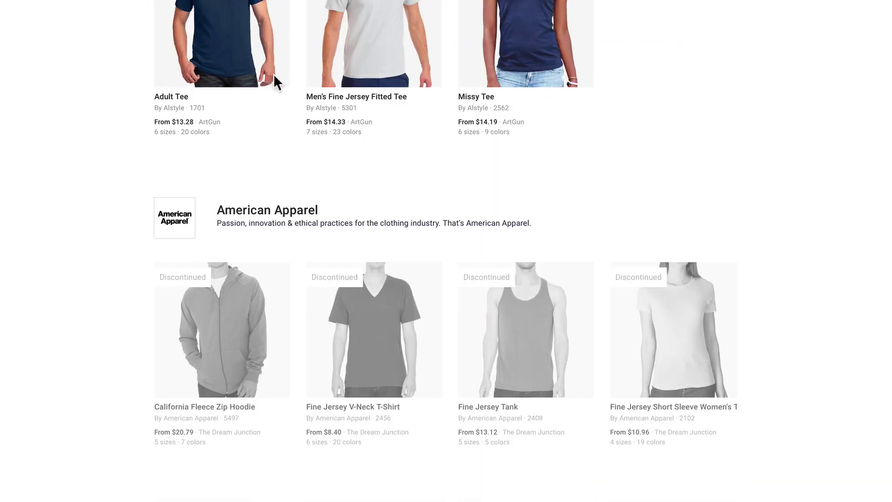
pyautogui.scroll(-20, 274, 77)
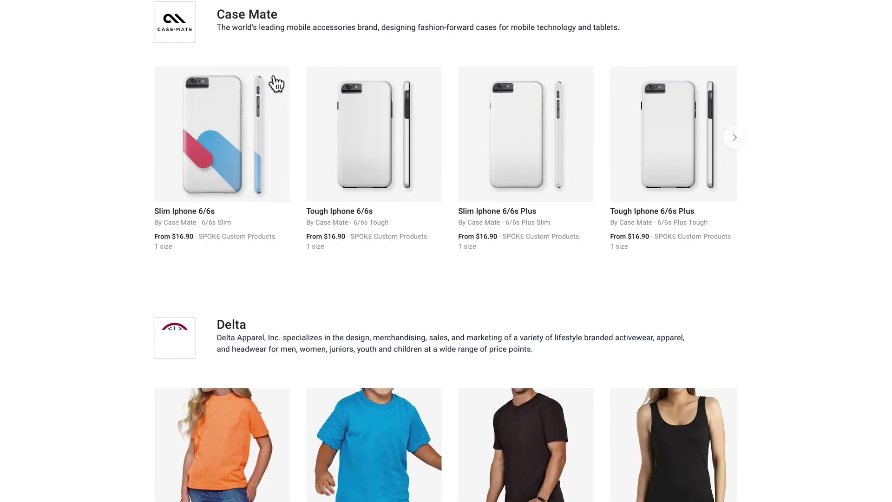
pyautogui.scroll(20, 275, 80)
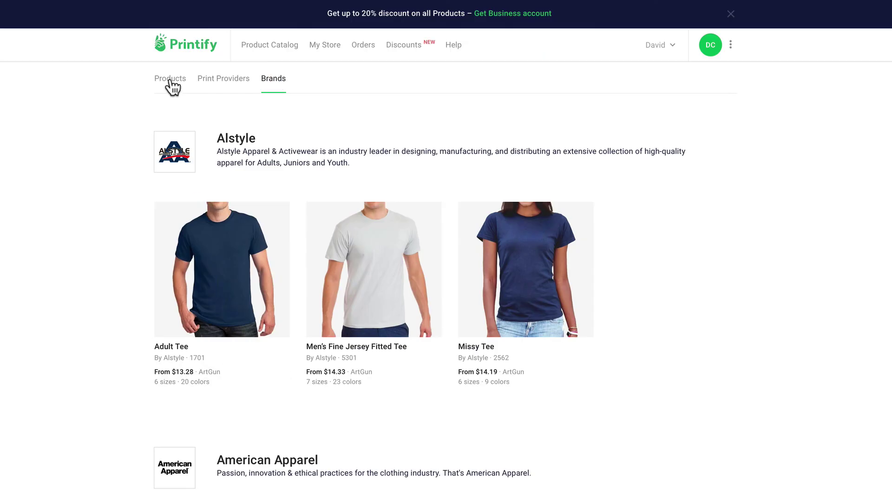
# Return to product categories, turn Business prices on, and open the Men's Premium Fit Crew T-Shirt
pyautogui.click(172, 83)
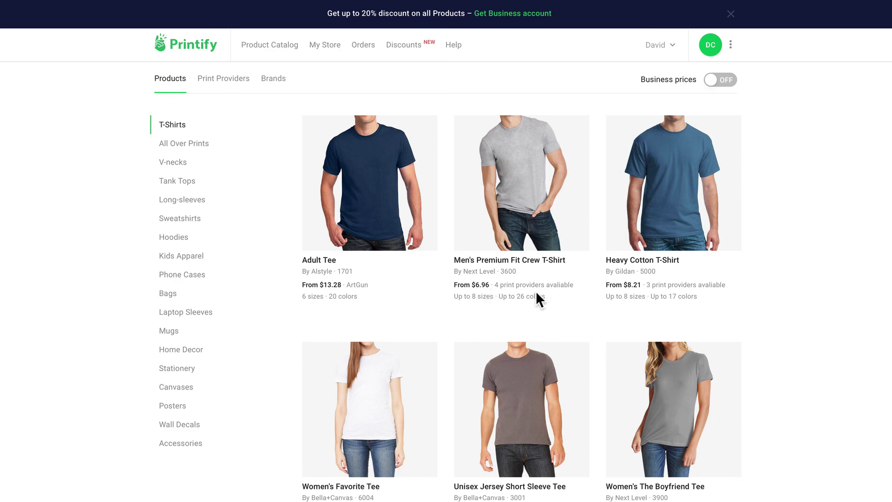
pyautogui.click(723, 79)
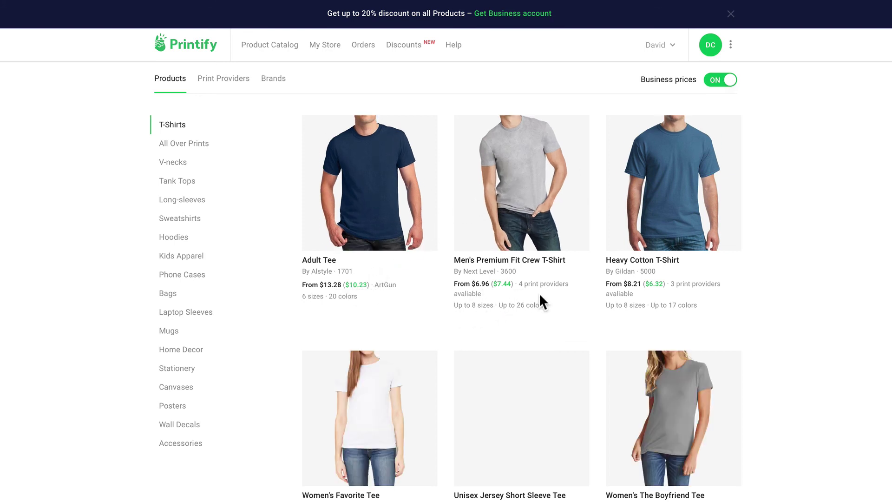
pyautogui.moveTo(654, 291)
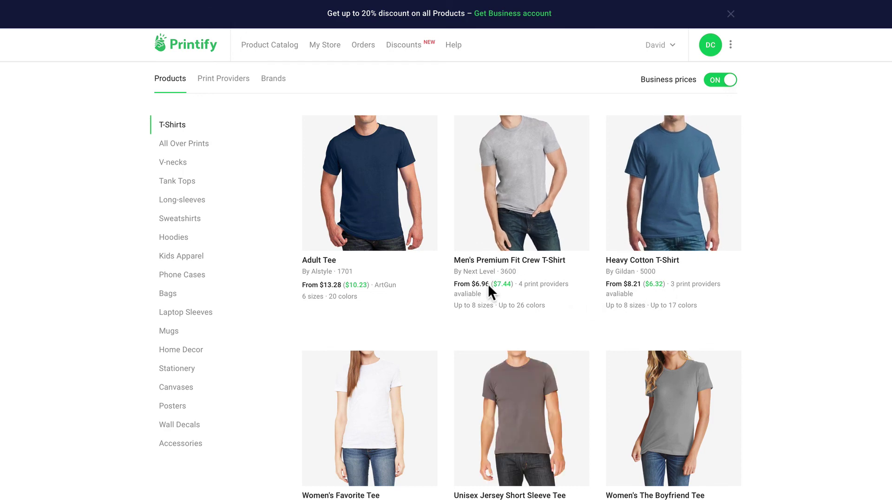
pyautogui.moveTo(505, 292)
pyautogui.click(510, 218)
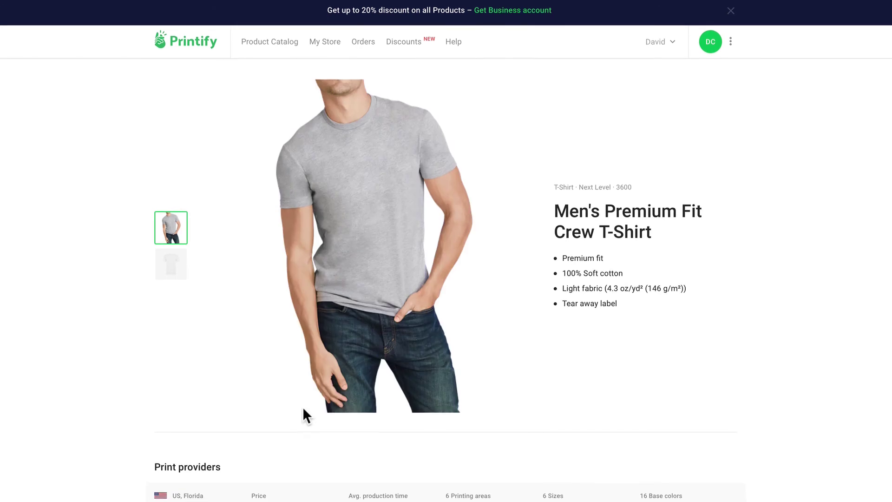
# Review the T-shirt's details, then switch Business prices off and browse by print provider
pyautogui.scroll(-3, 302, 406)
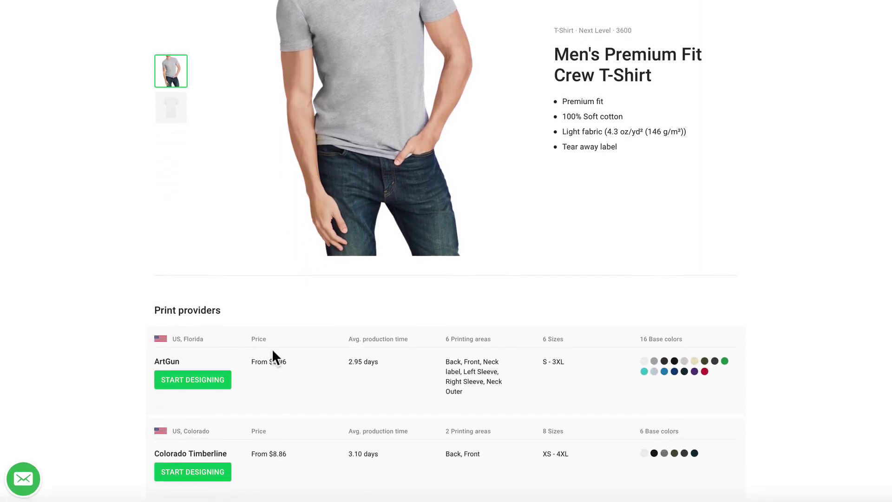
pyautogui.scroll(-5, 273, 351)
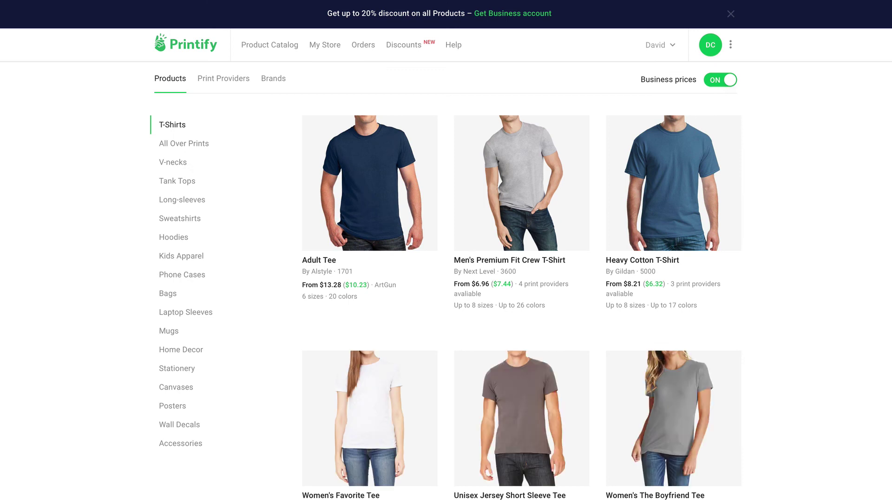
pyautogui.click(711, 84)
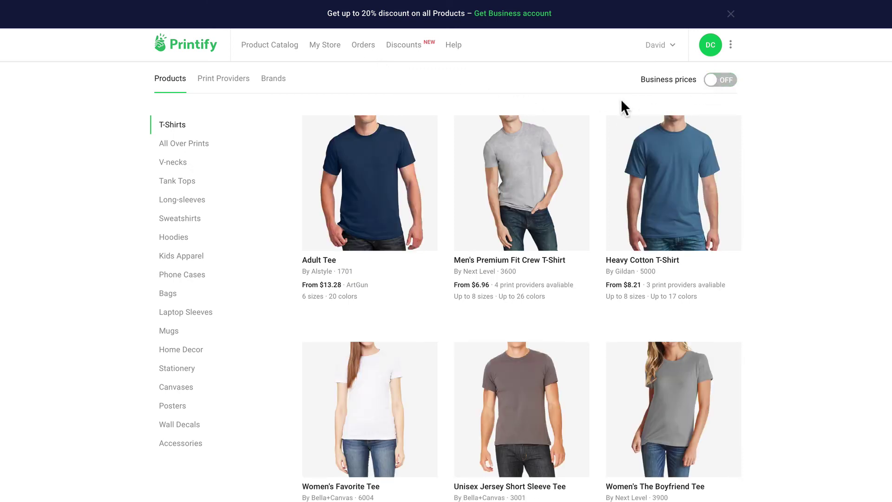
pyautogui.click(218, 78)
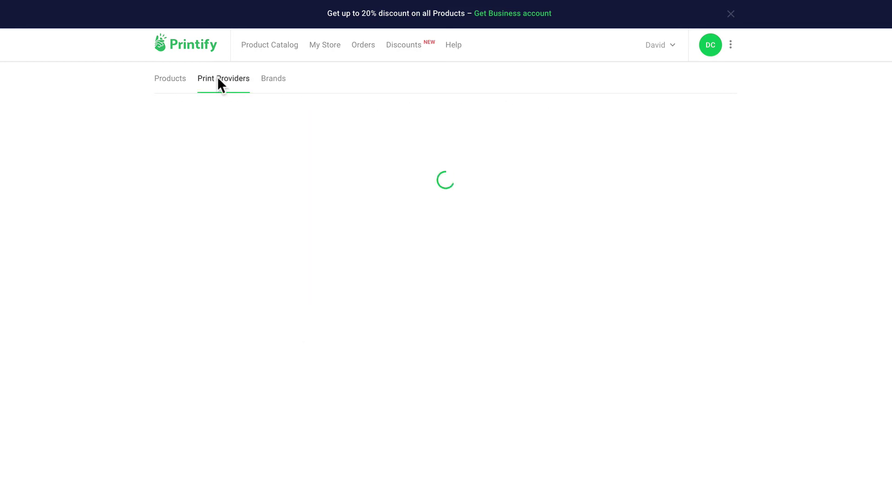
# Browse the Printify catalog by brand, then open the WooCommerce store's shop page
pyautogui.click(274, 79)
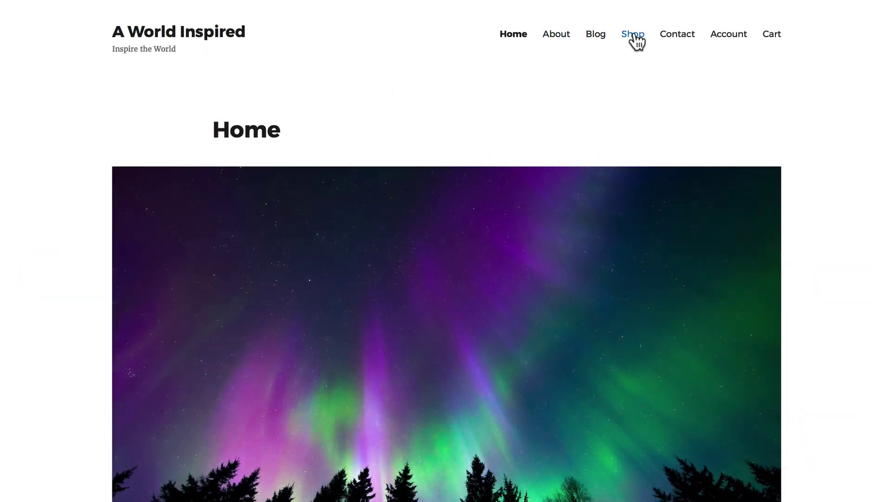
pyautogui.click(634, 34)
pyautogui.scroll(-3, 383, 103)
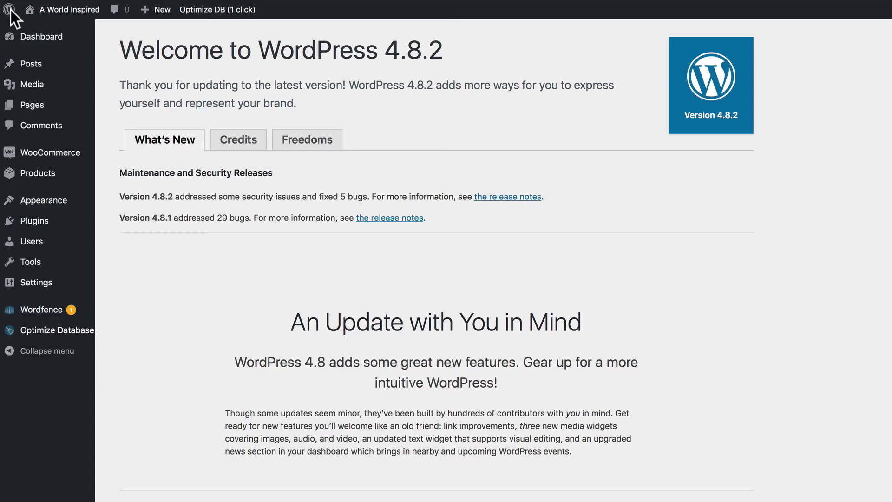
# Confirm the WooCommerce REST API is enabled, then go to Settings > Permalinks
pyautogui.moveTo(55, 153)
pyautogui.click(123, 203)
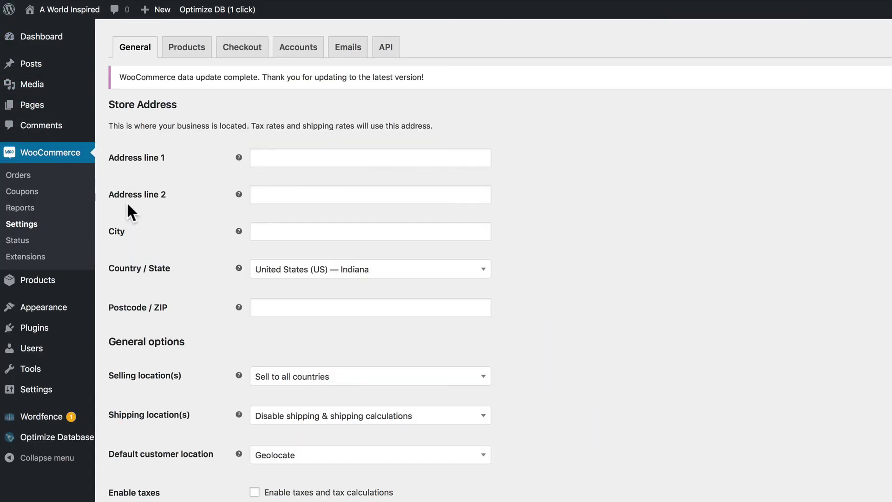
pyautogui.click(388, 46)
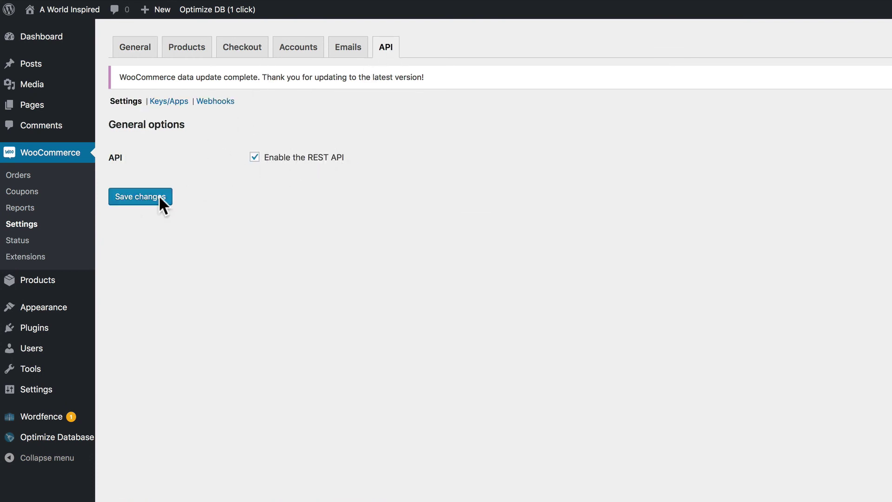
pyautogui.moveTo(43, 395)
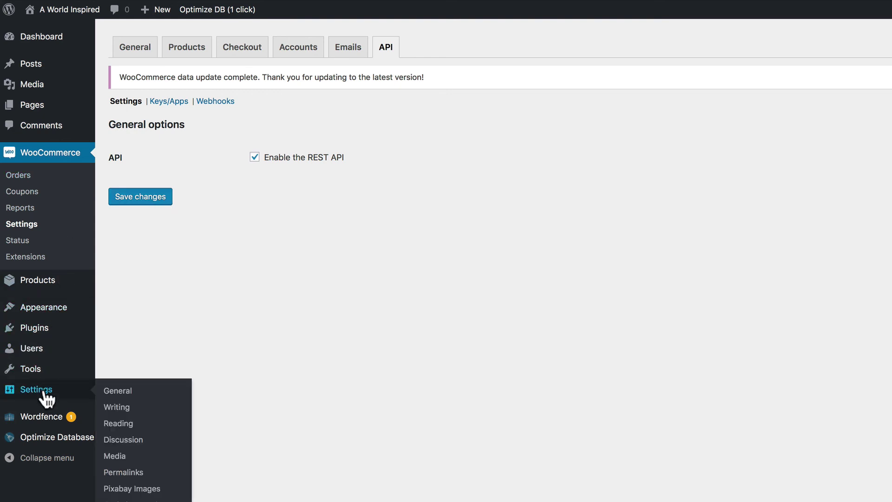
pyautogui.click(124, 473)
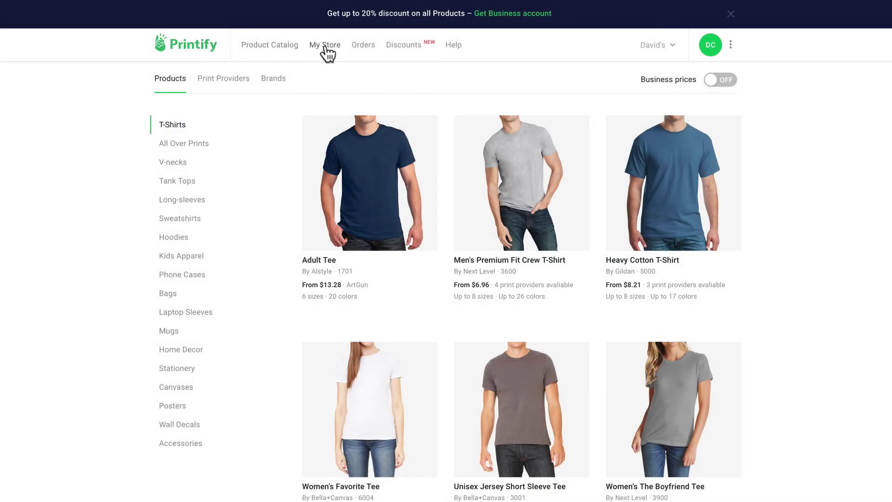
# Open My Store settings and append 'T-Shirts' to the store name
pyautogui.click(324, 47)
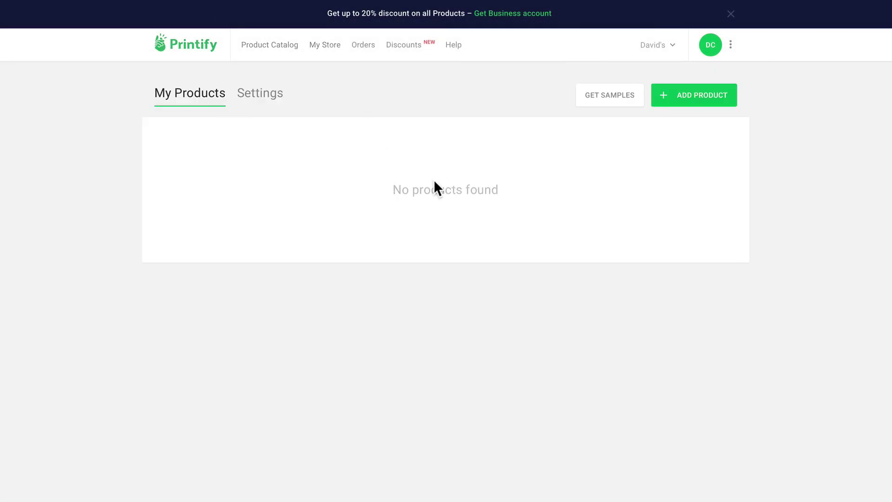
pyautogui.click(261, 93)
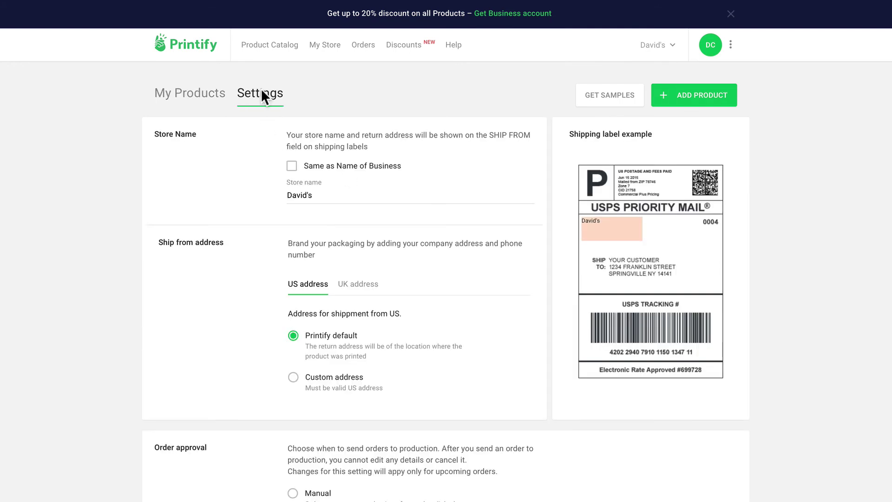
pyautogui.click(320, 194)
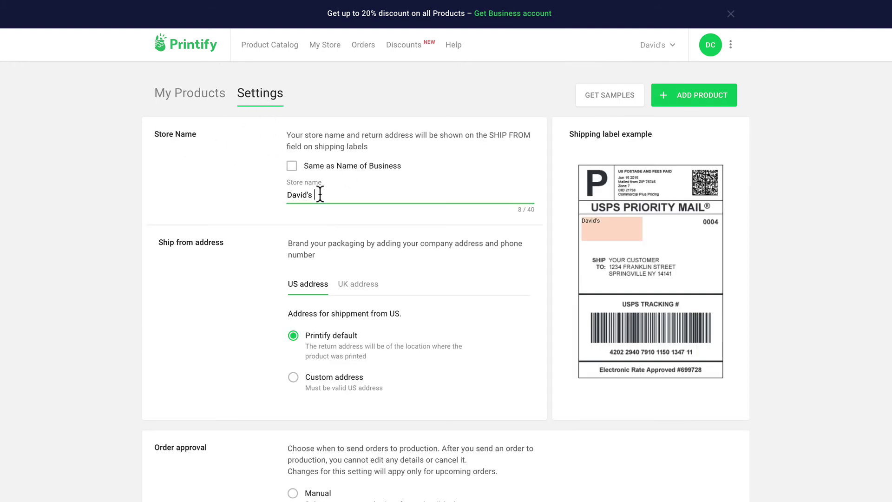
pyautogui.write('T-S')
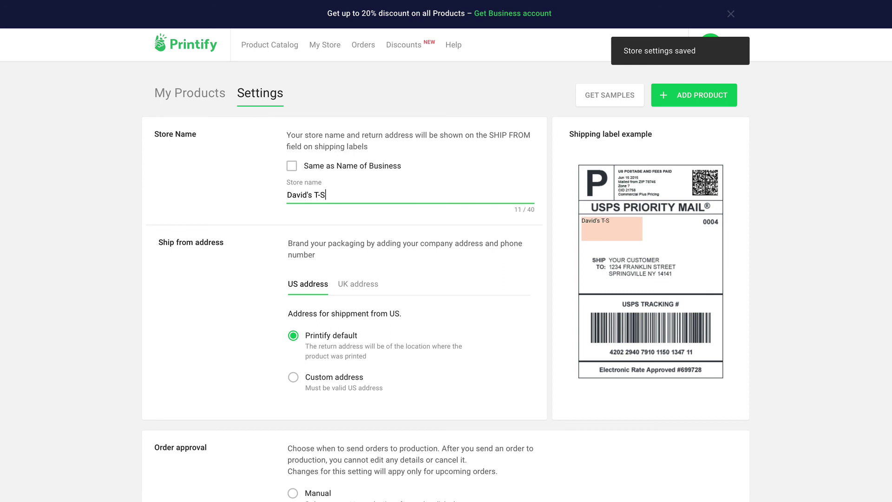
pyautogui.write('hirts')
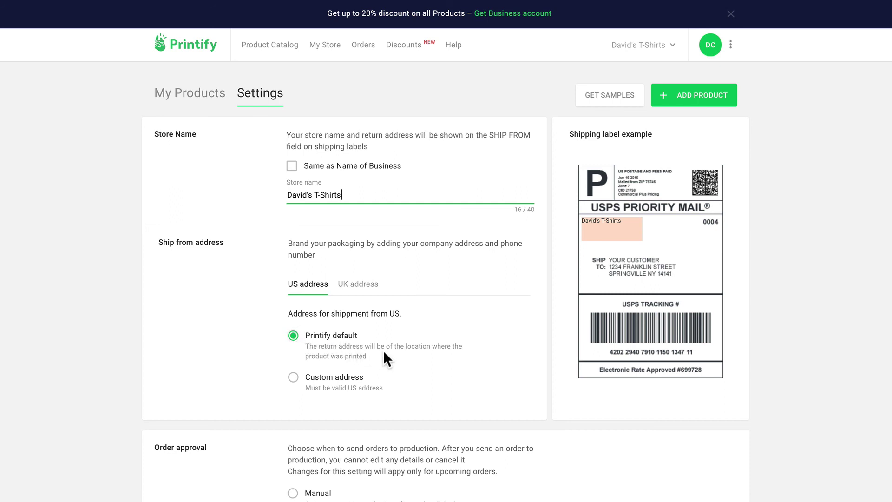
# Keep the Printify default ship-from address and set order approval to Manual
pyautogui.click(293, 379)
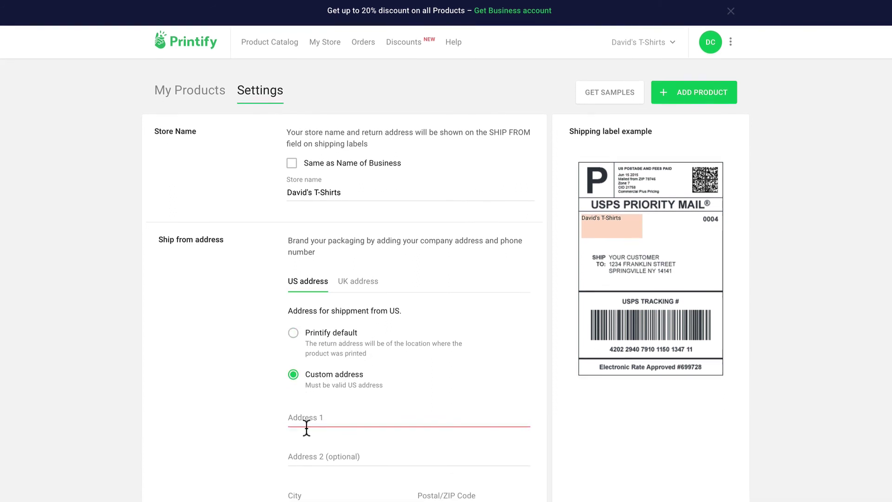
pyautogui.scroll(-3, 305, 424)
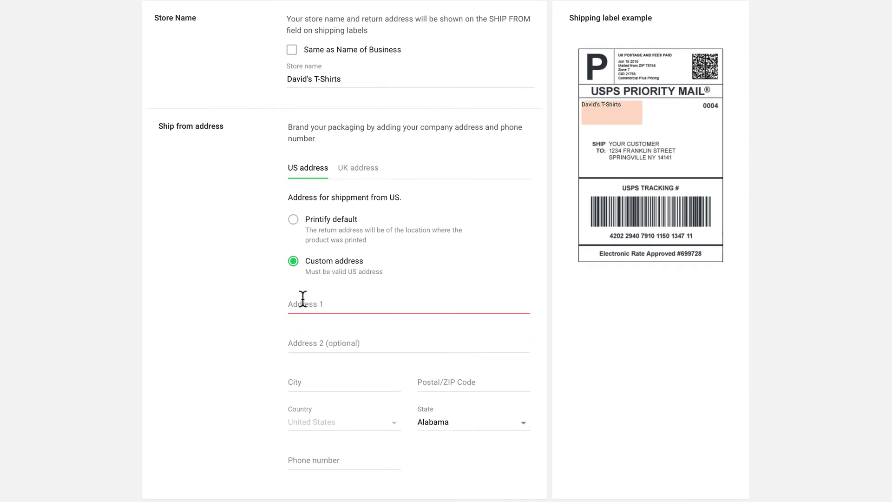
pyautogui.click(293, 220)
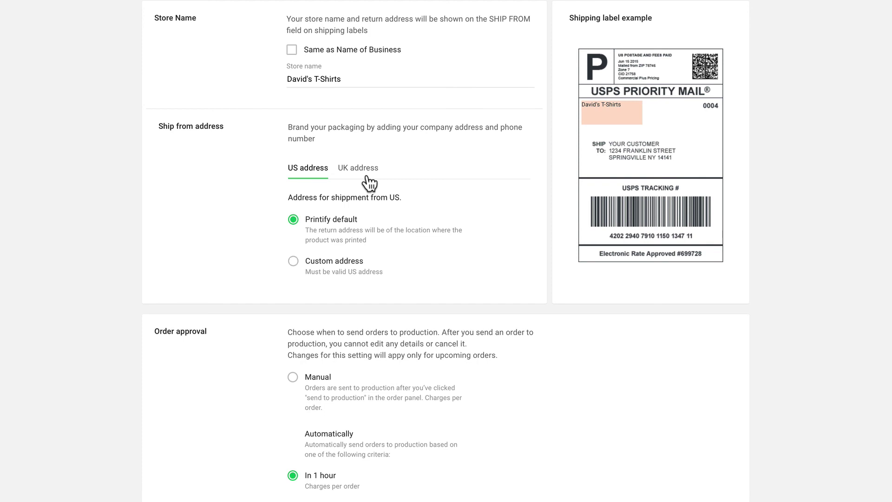
pyautogui.scroll(-3, 369, 184)
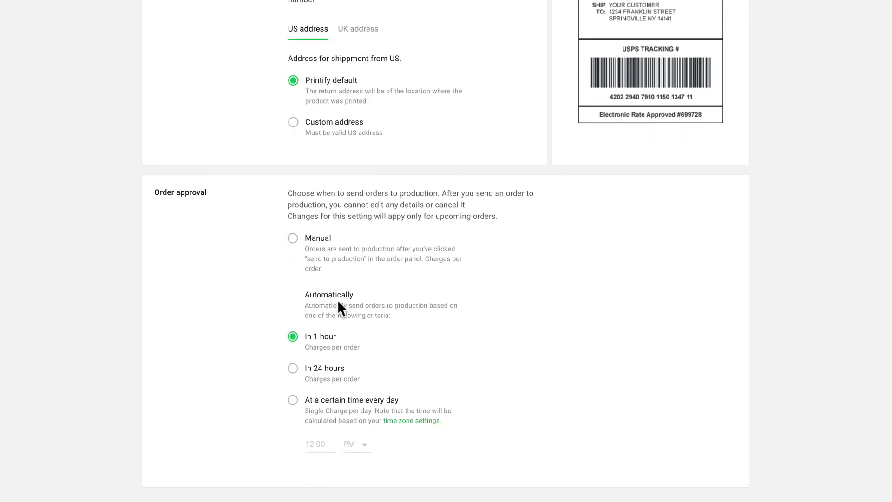
pyautogui.click(316, 409)
pyautogui.click(293, 239)
pyautogui.scroll(5, 295, 242)
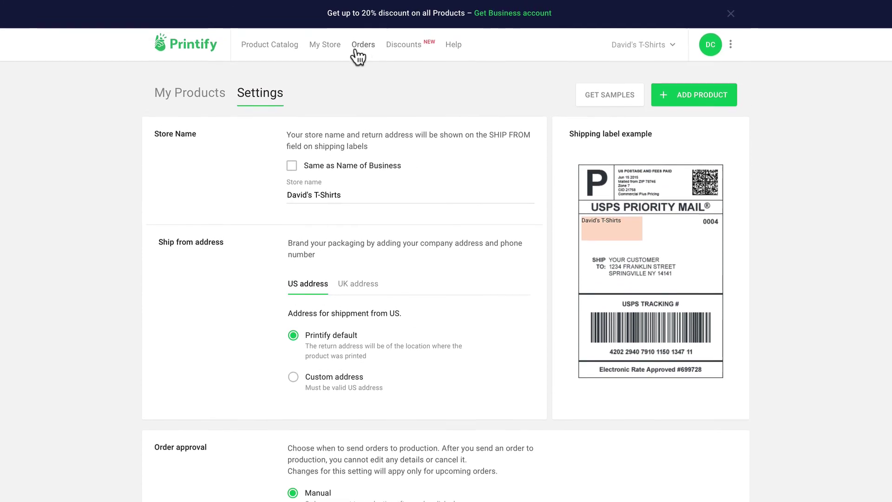
# Check the empty Orders page, glance at Discounts and the Help center, then list the stores
pyautogui.click(362, 47)
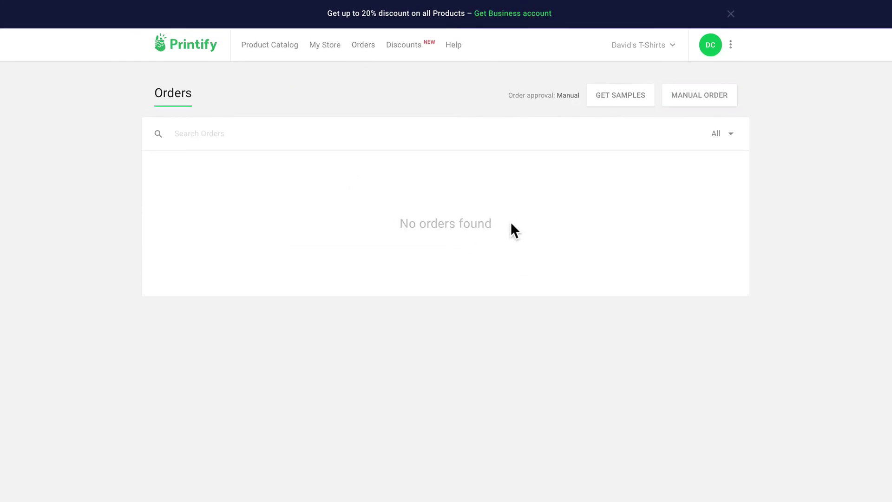
pyautogui.click(410, 45)
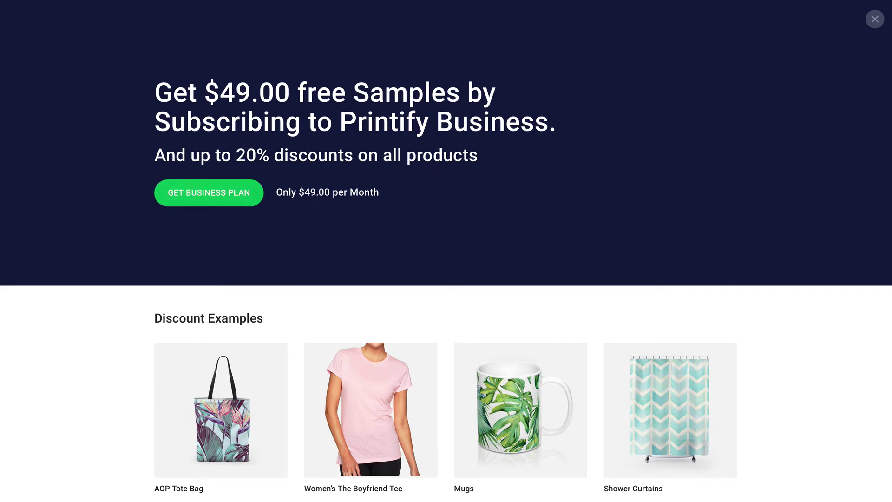
pyautogui.hotkey('alt', 'Left')
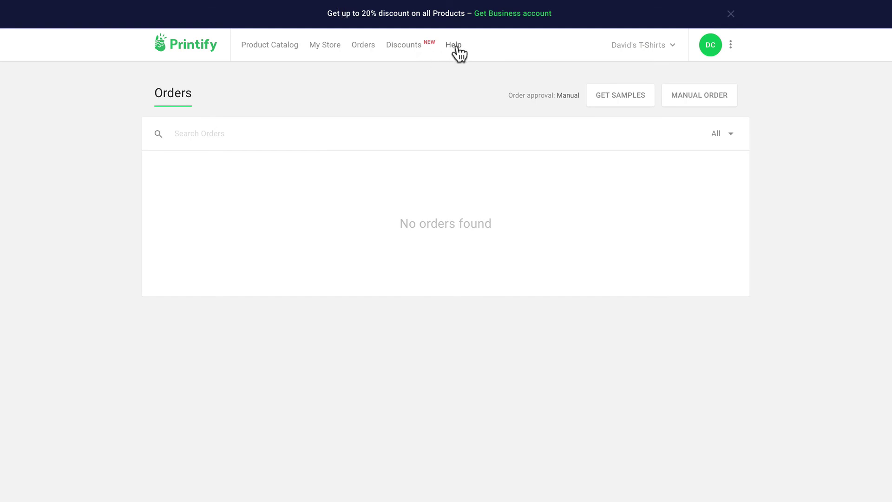
pyautogui.click(454, 44)
pyautogui.scroll(-12, 428, 329)
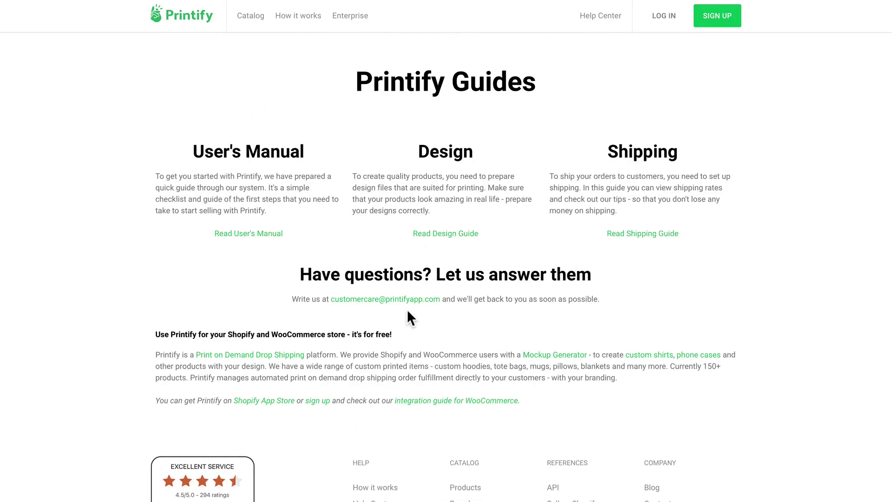
pyautogui.hotkey('alt', 'Left')
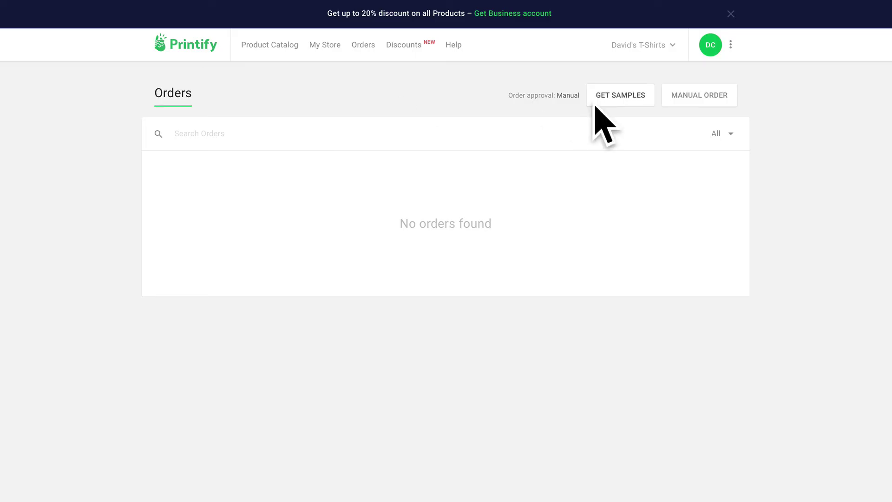
pyautogui.click(672, 46)
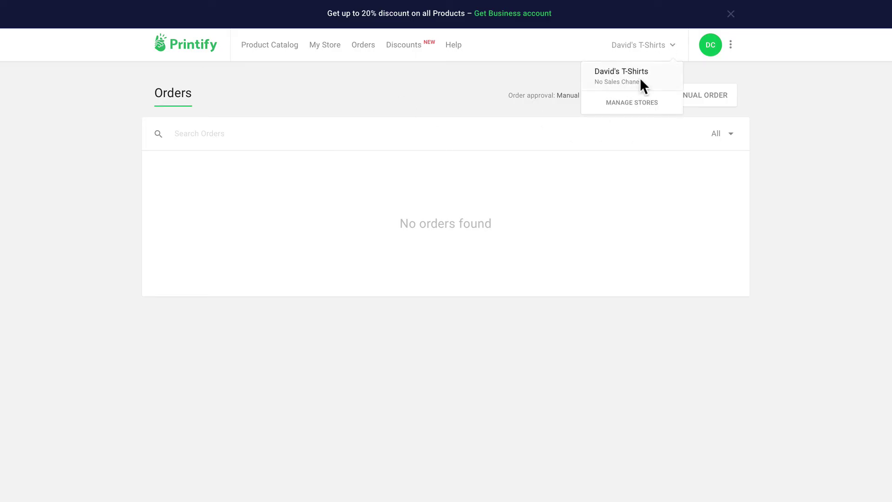
pyautogui.click(630, 111)
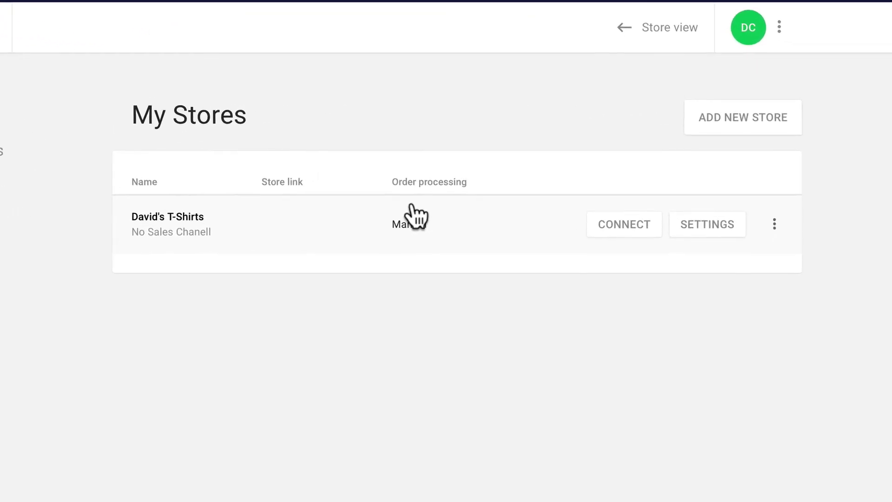
pyautogui.click(623, 231)
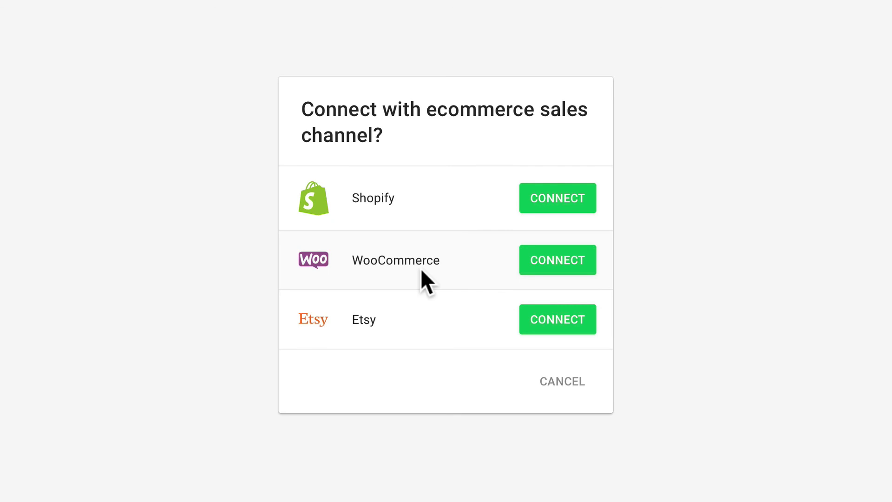
pyautogui.click(552, 269)
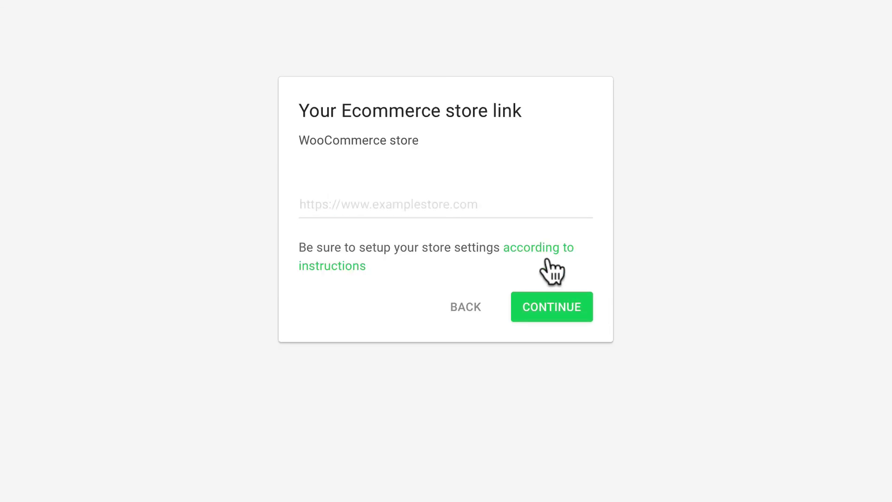
pyautogui.click(345, 205)
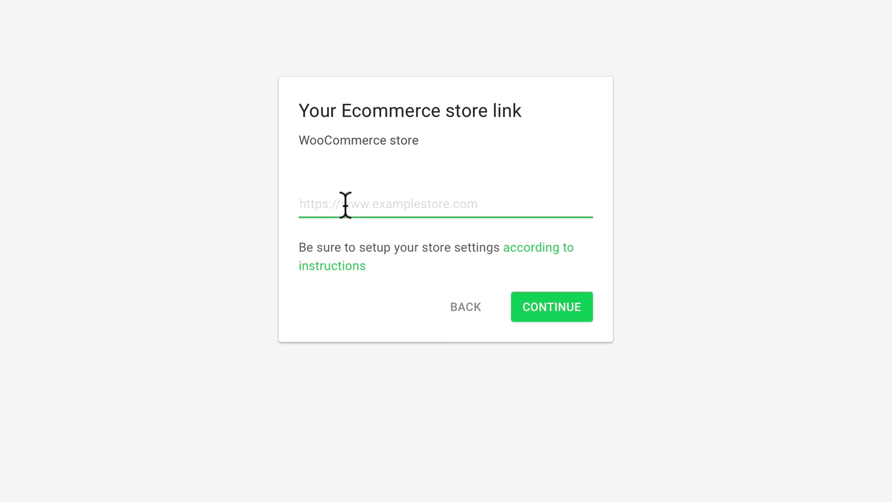
pyautogui.write('http://aworldinspired.org')
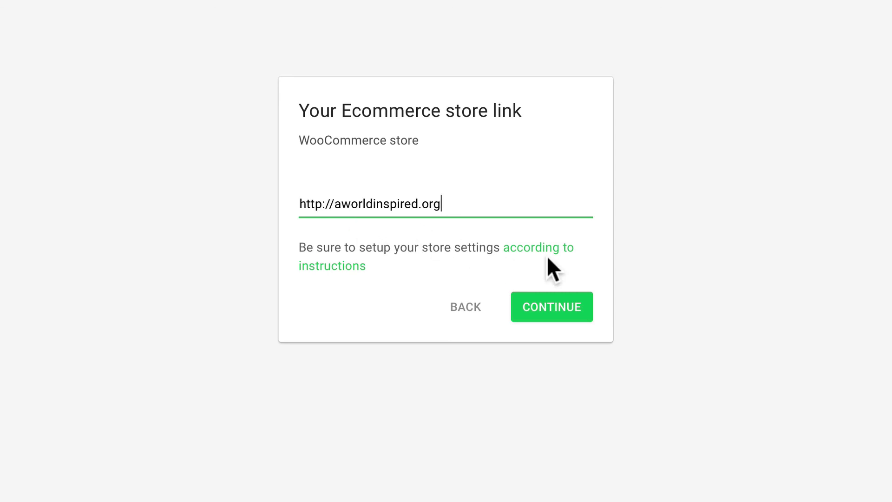
pyautogui.click(552, 307)
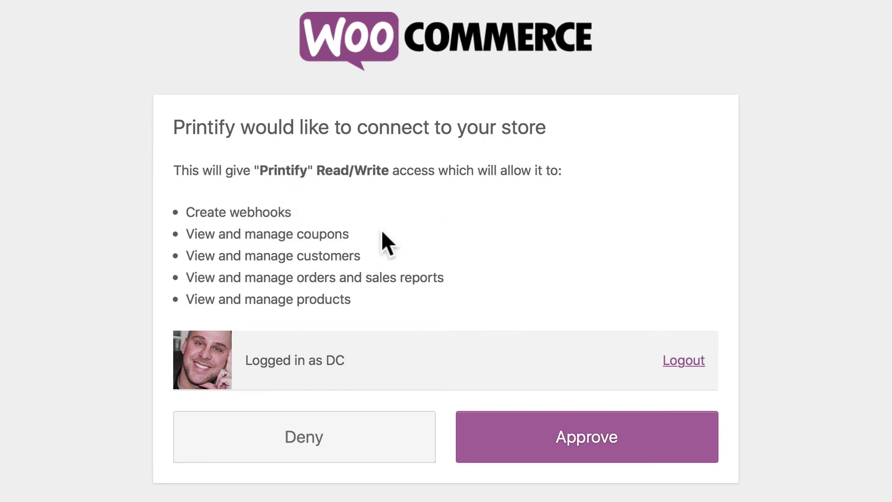
pyautogui.click(549, 437)
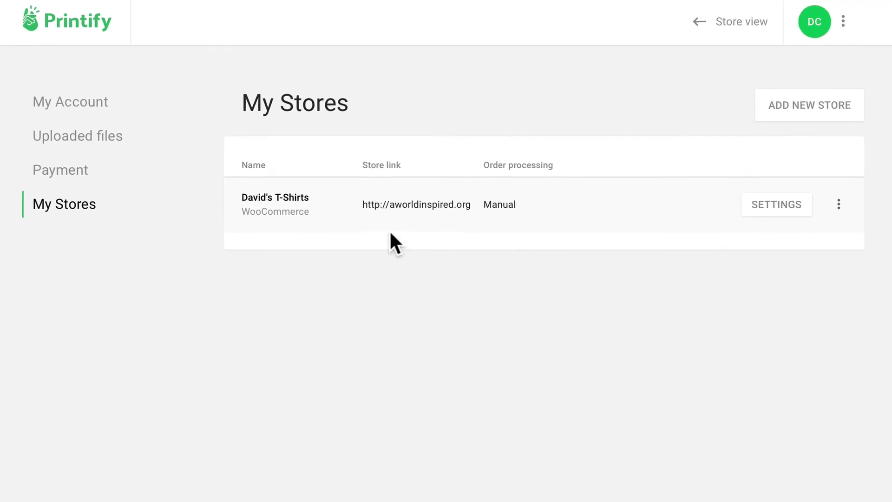
# View the connected store's homepage, then check Printify's Payment settings showing a $0.00 balance
pyautogui.click(840, 207)
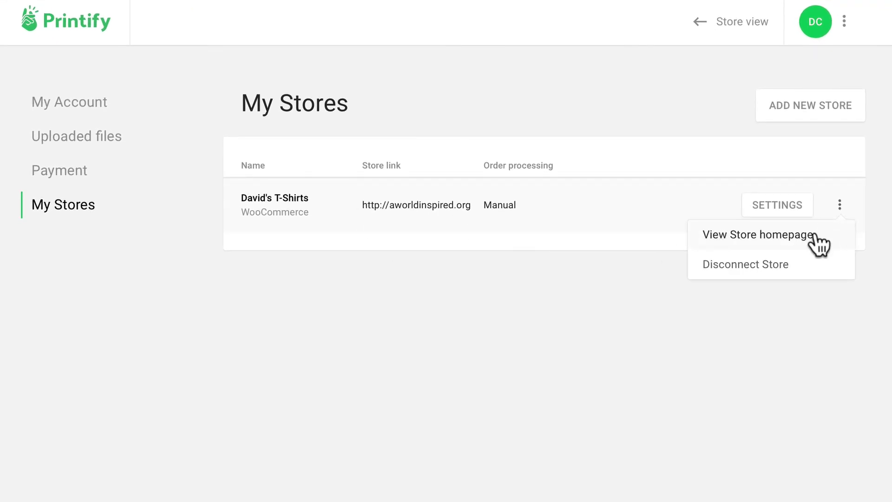
pyautogui.click(814, 235)
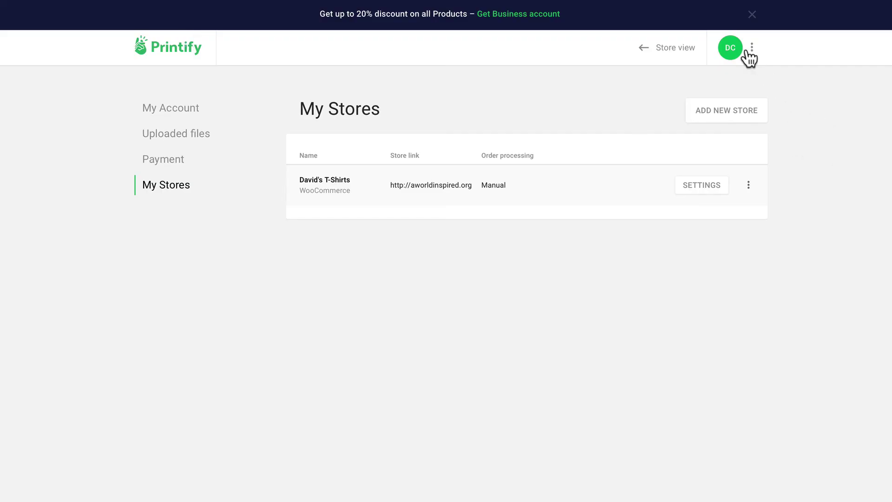
pyautogui.click(751, 51)
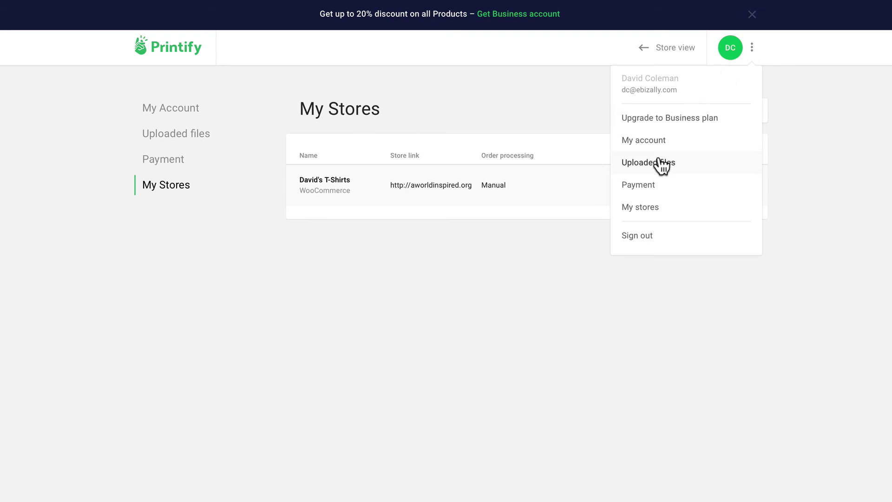
pyautogui.click(653, 194)
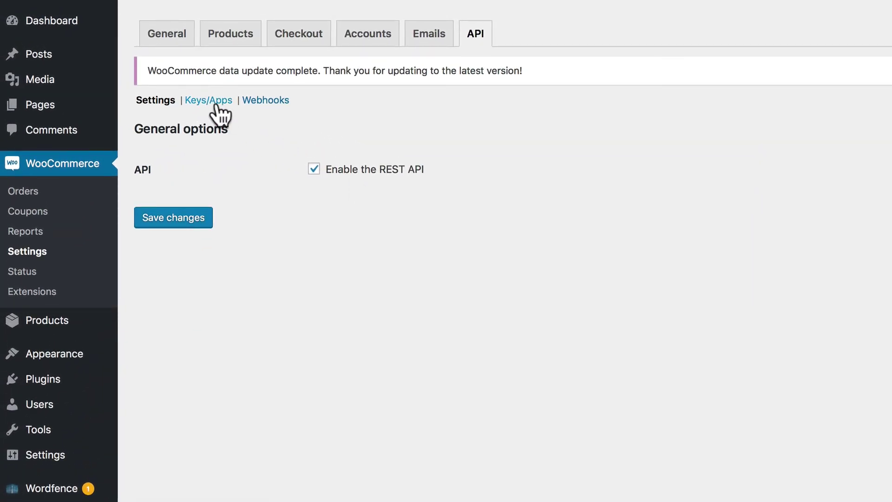
# Check WooCommerce's API keys, then the Webhooks list with the Printify order webhook
pyautogui.click(213, 102)
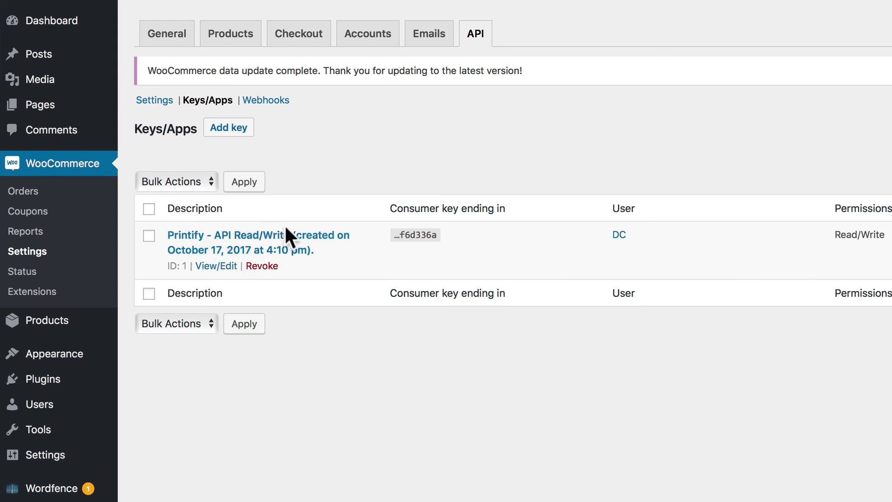
pyautogui.click(272, 103)
pyautogui.moveTo(207, 245)
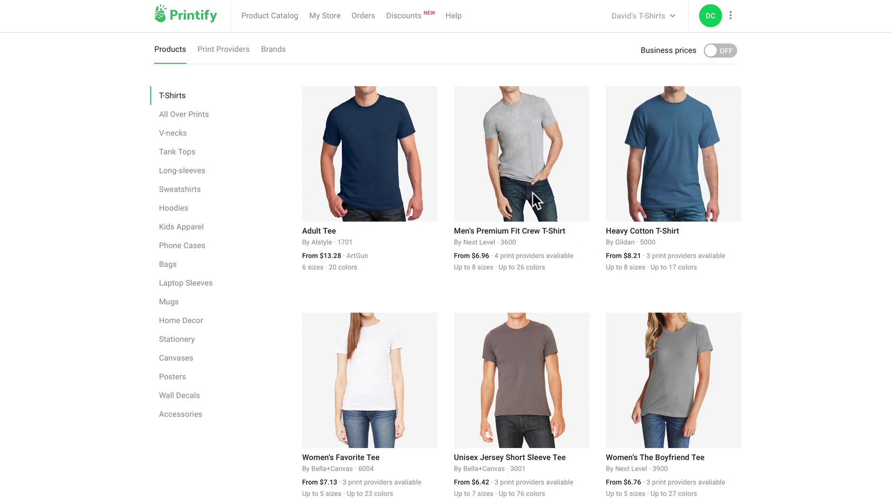
# Browse the Men's Premium Fit Crew T-Shirt images and start designing it with ArtGun
pyautogui.click(517, 151)
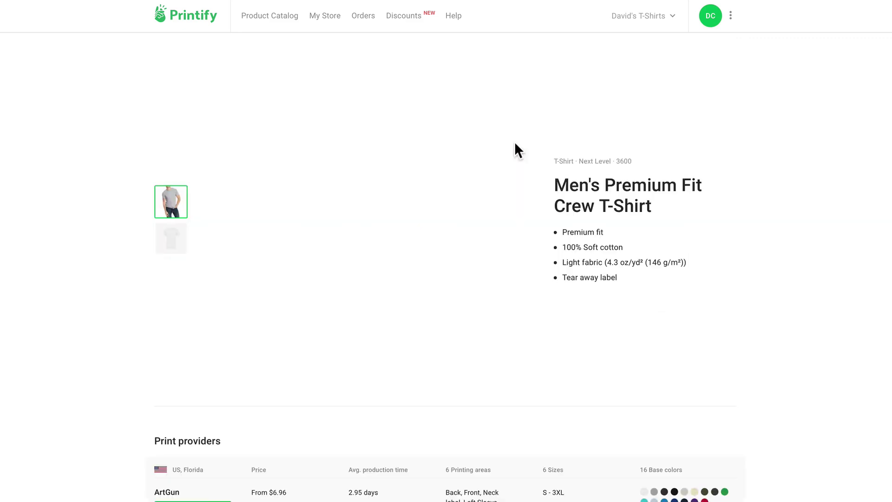
pyautogui.click(173, 237)
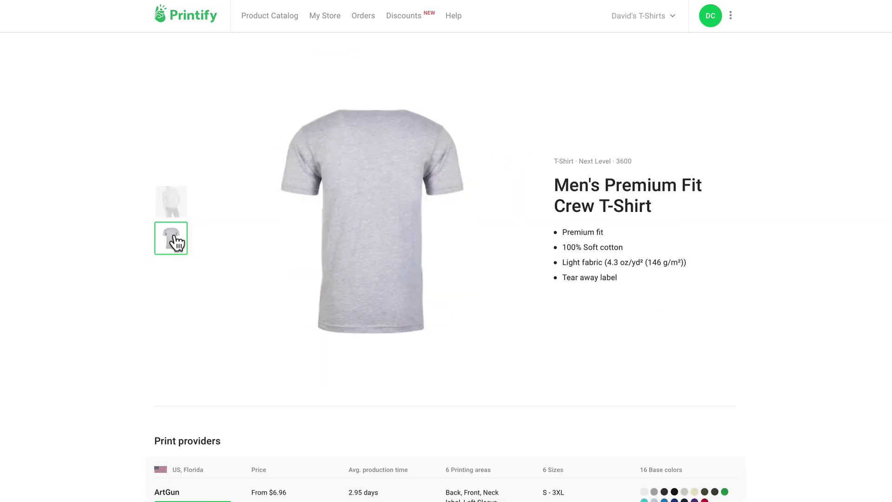
pyautogui.click(174, 206)
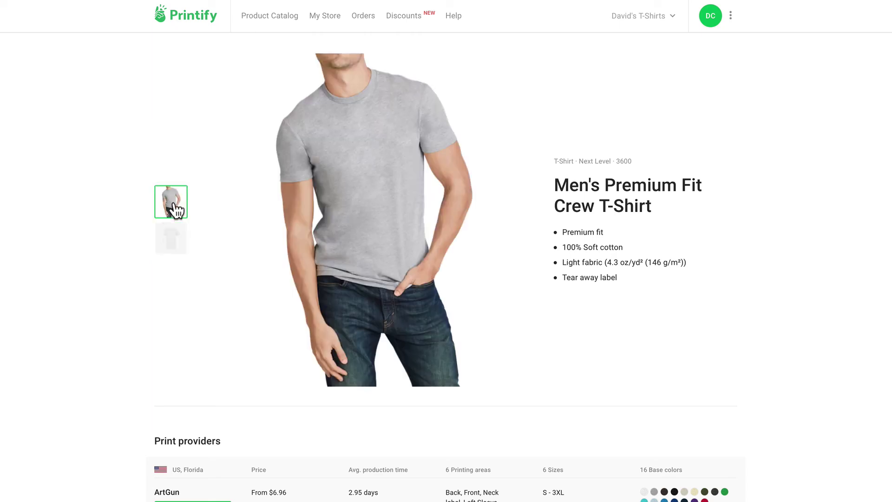
pyautogui.scroll(-6, 219, 335)
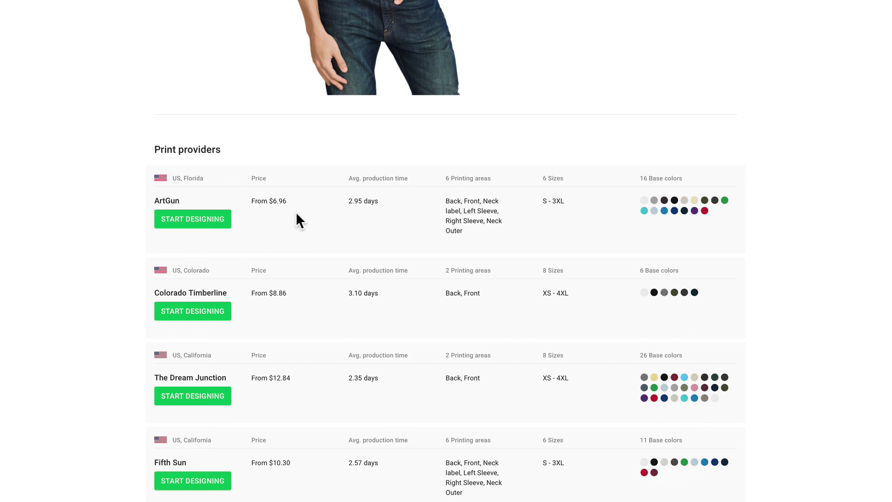
pyautogui.click(206, 222)
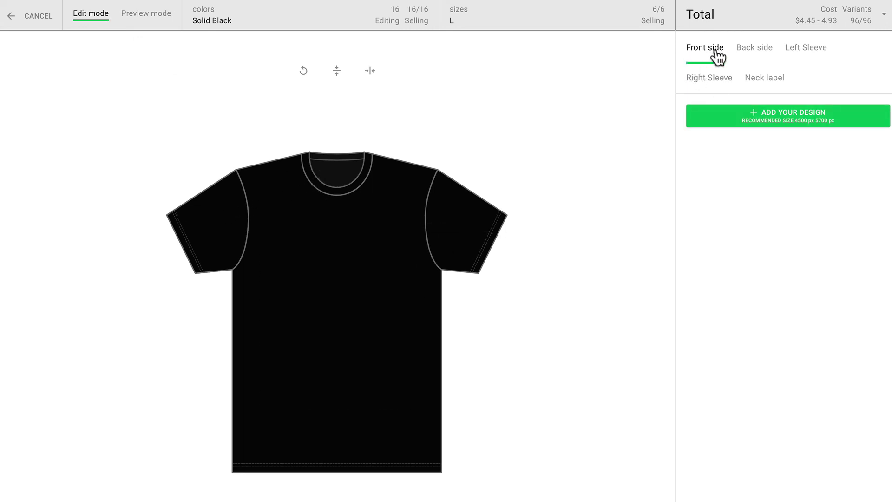
# Check the back, both sleeve and outer neck label print areas, then show variants and costs
pyautogui.click(749, 56)
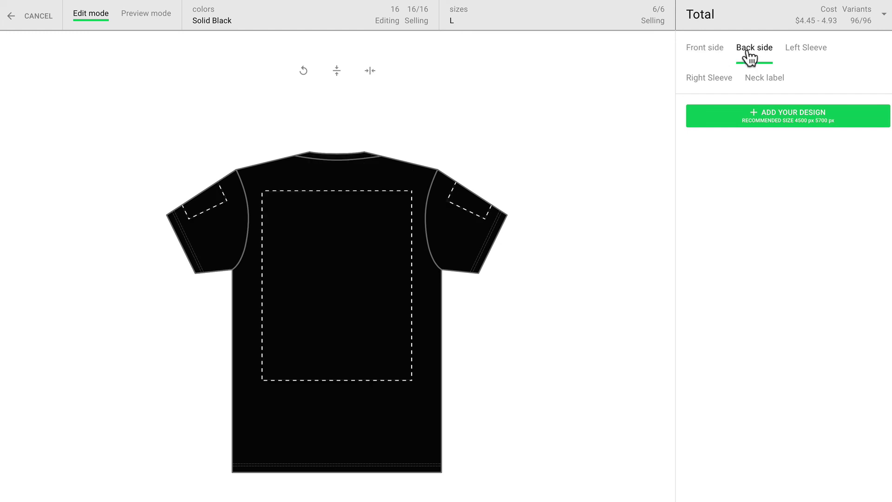
pyautogui.click(799, 56)
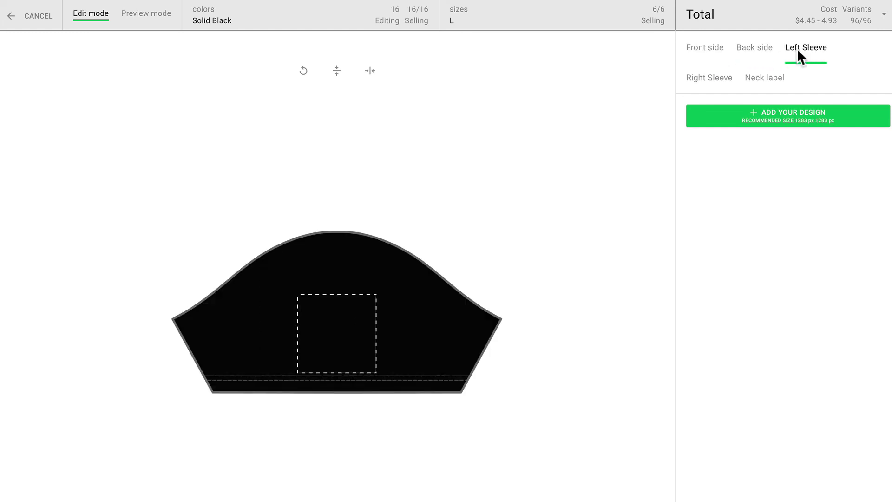
pyautogui.click(720, 84)
pyautogui.click(762, 85)
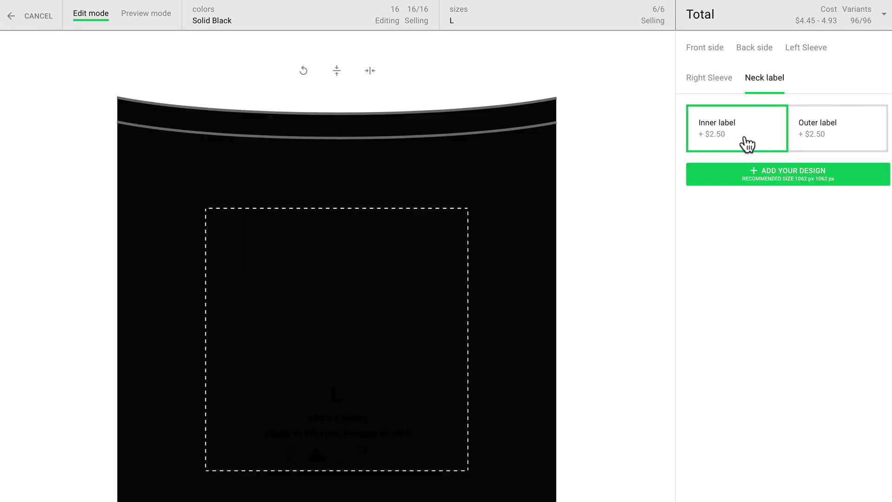
pyautogui.click(823, 138)
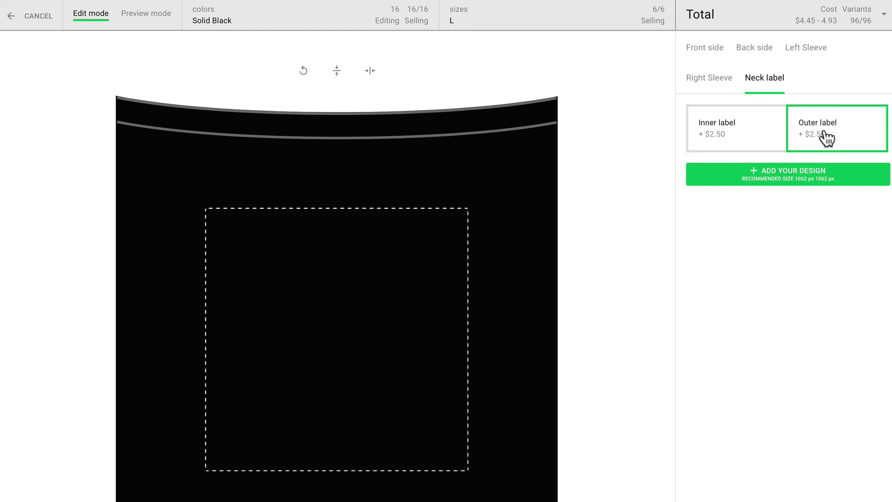
pyautogui.click(718, 53)
pyautogui.click(213, 24)
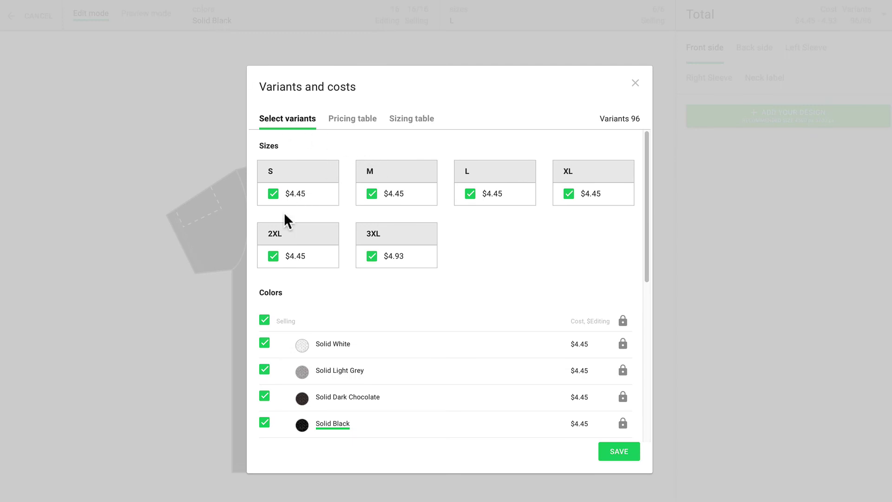
# Restrict the shirt to Solid White, Solid Black and Solid Light Blue for 18 variants, and save
pyautogui.click(274, 257)
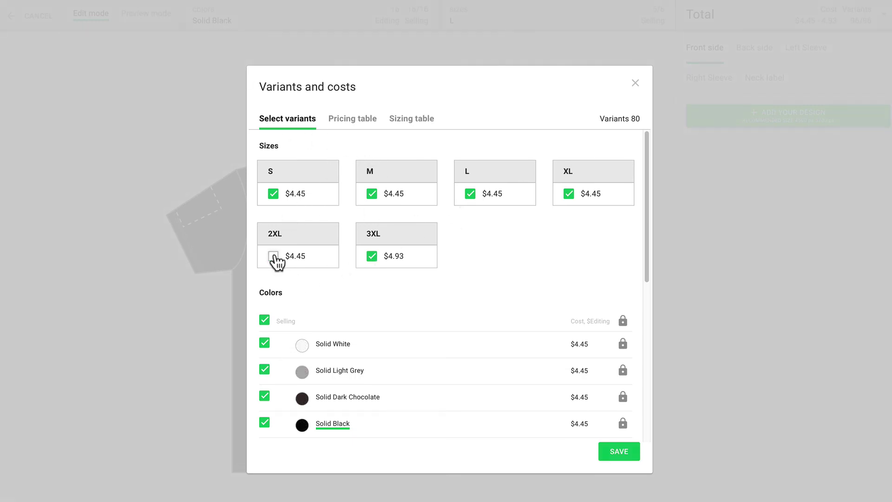
pyautogui.click(371, 257)
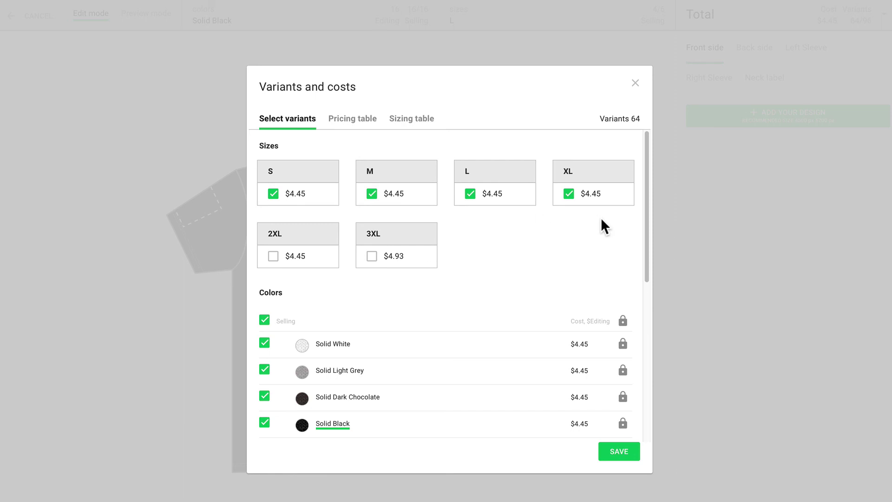
pyautogui.scroll(-2, 509, 282)
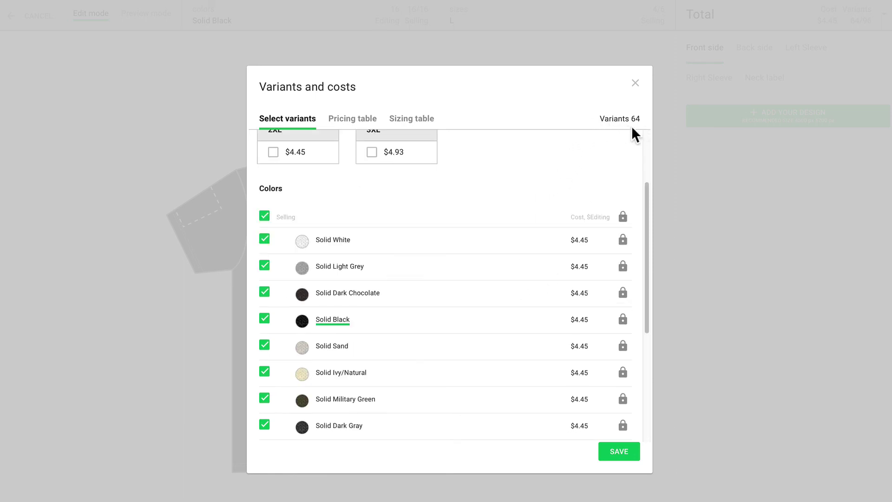
pyautogui.scroll(-4, 291, 218)
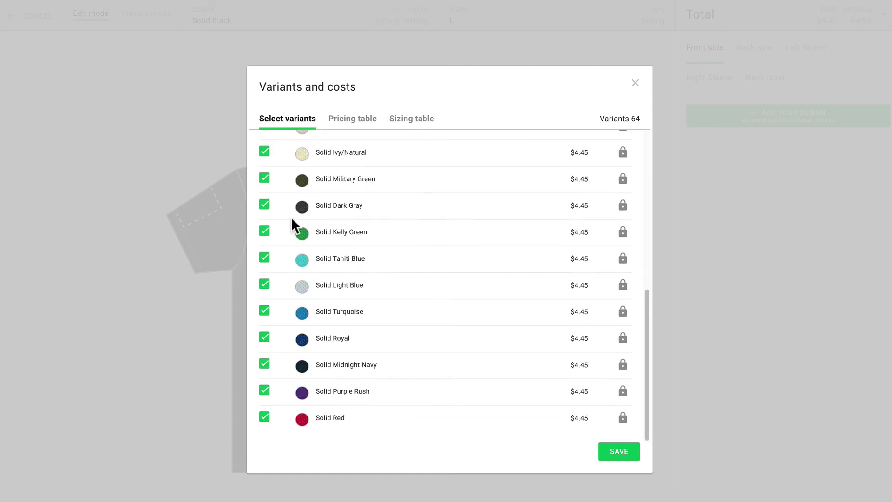
pyautogui.scroll(5, 292, 218)
pyautogui.click(263, 245)
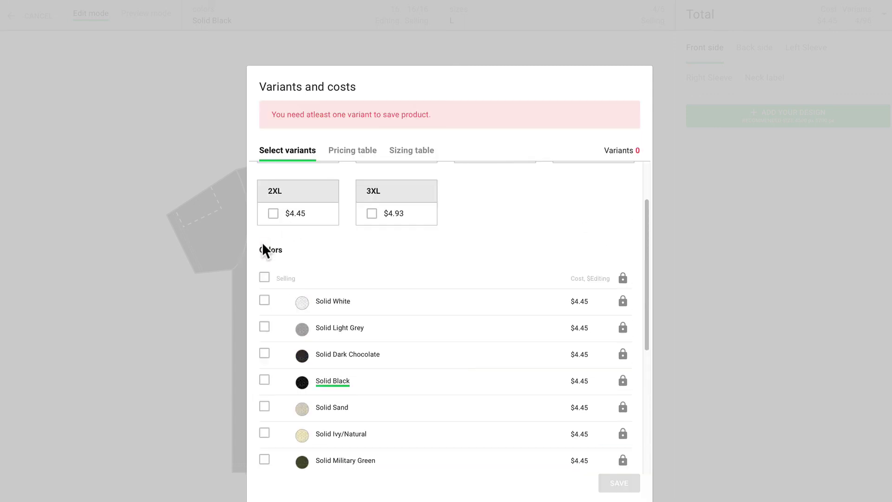
pyautogui.click(264, 300)
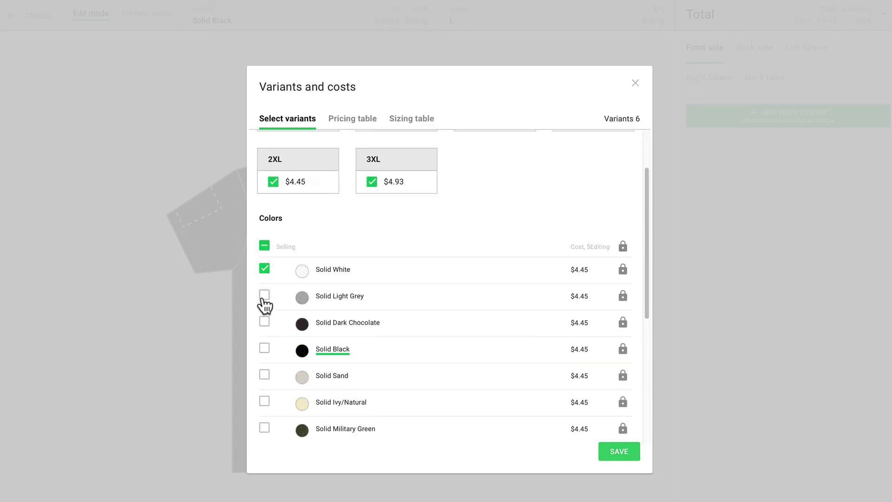
pyautogui.click(265, 349)
pyautogui.scroll(-3, 397, 371)
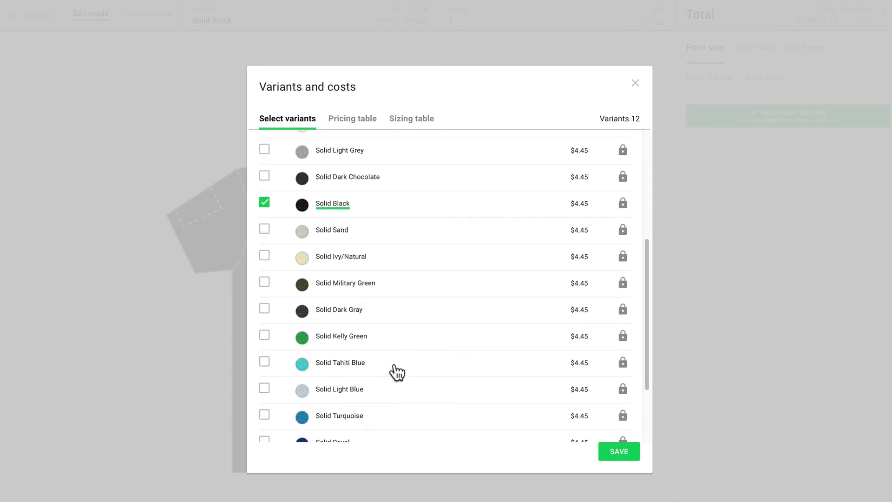
pyautogui.click(264, 388)
pyautogui.scroll(-1, 408, 336)
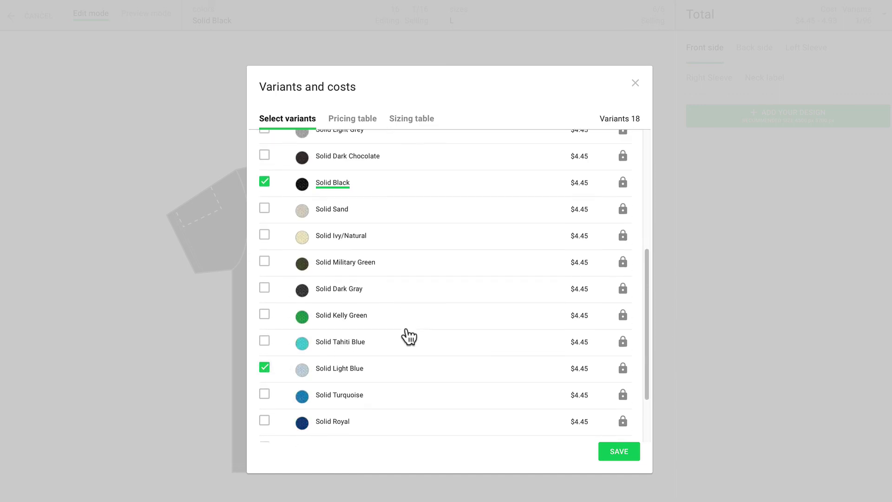
pyautogui.scroll(-2, 409, 336)
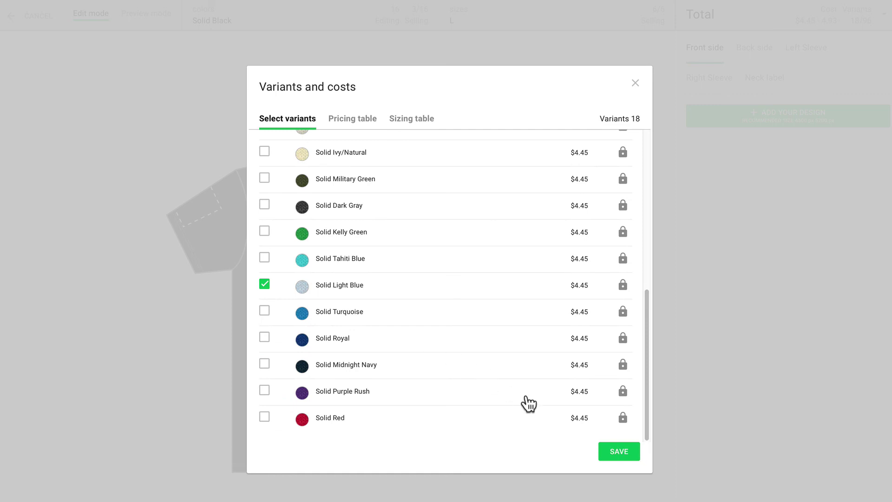
pyautogui.click(616, 452)
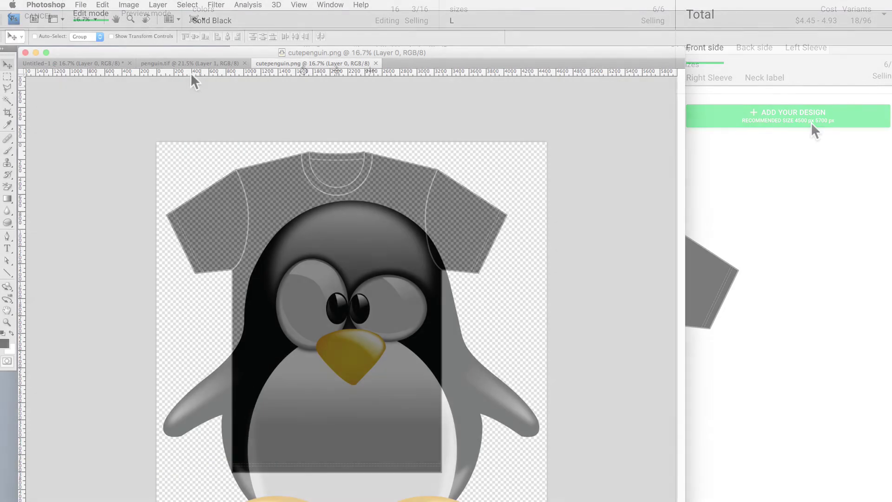
# Check the penguin image's pixel dimensions and convert it to CMYK colour
pyautogui.click(129, 5)
pyautogui.click(156, 85)
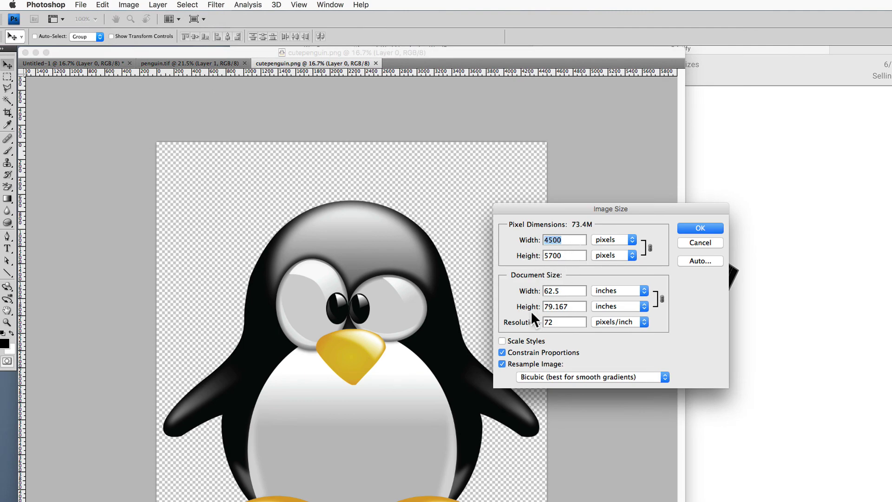
pyautogui.click(699, 230)
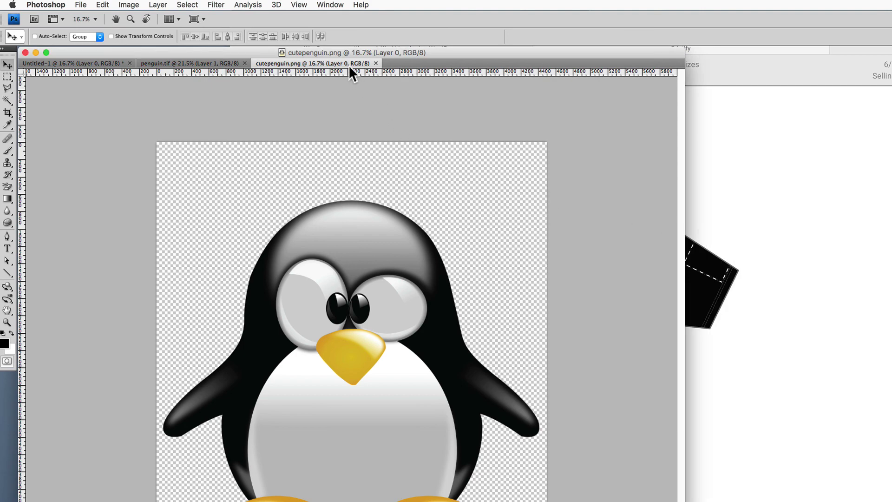
pyautogui.click(128, 4)
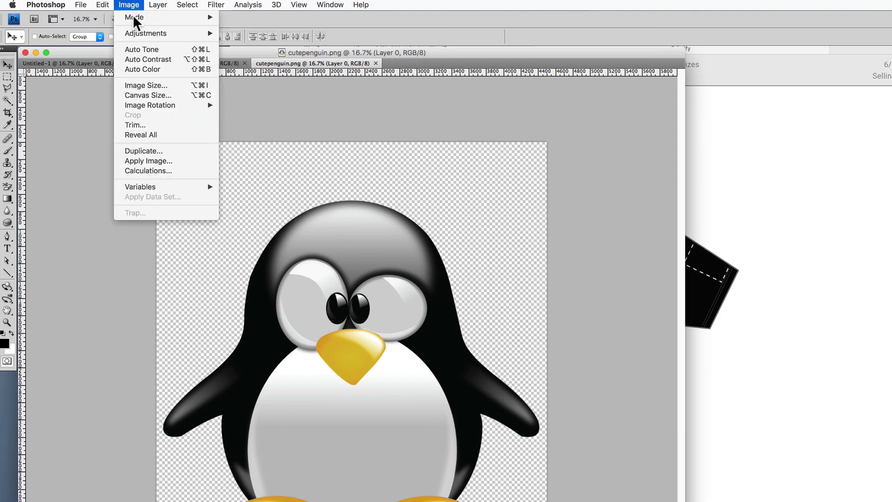
pyautogui.moveTo(134, 18)
pyautogui.click(249, 72)
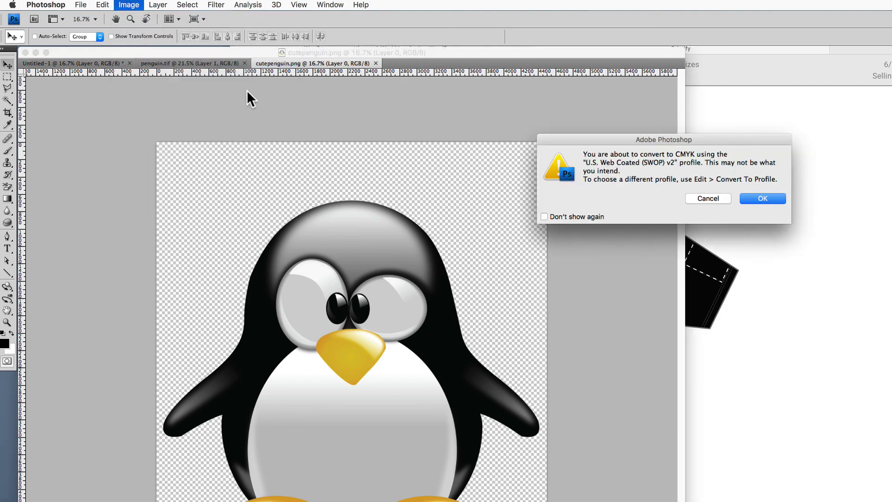
pyautogui.click(762, 199)
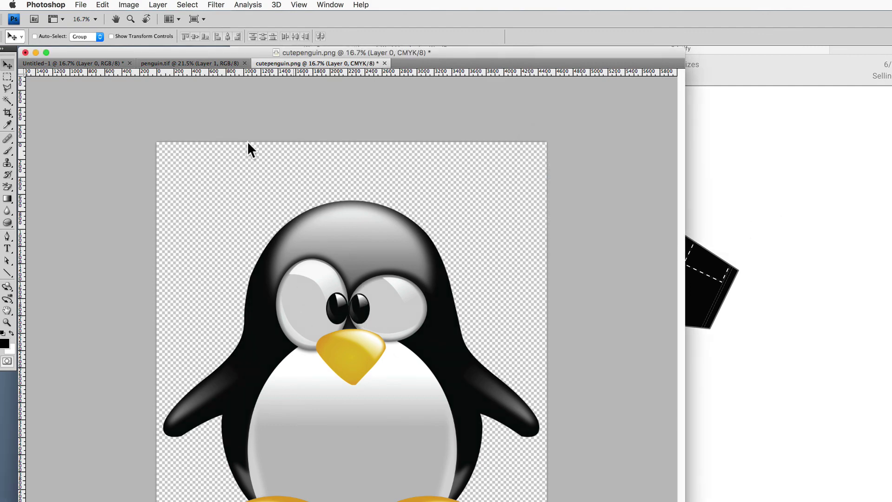
# Convert the penguin image from CMYK back to RGB colour
pyautogui.click(134, 7)
pyautogui.moveTo(133, 18)
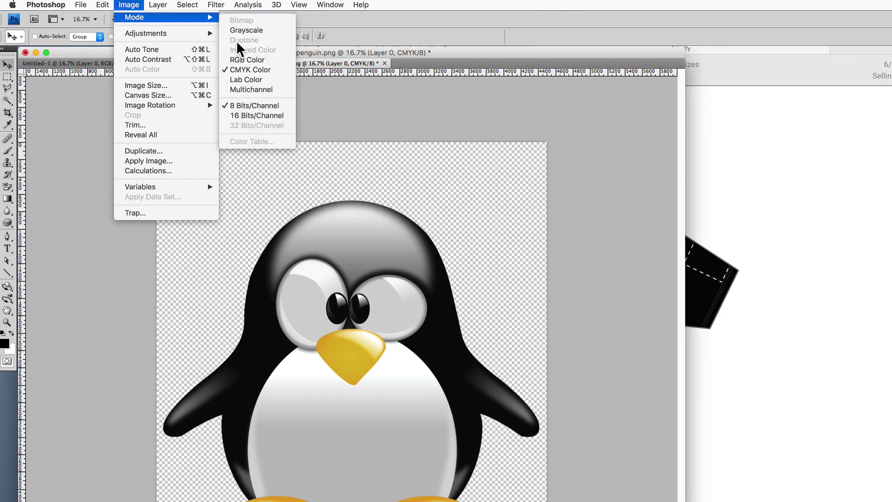
pyautogui.click(238, 57)
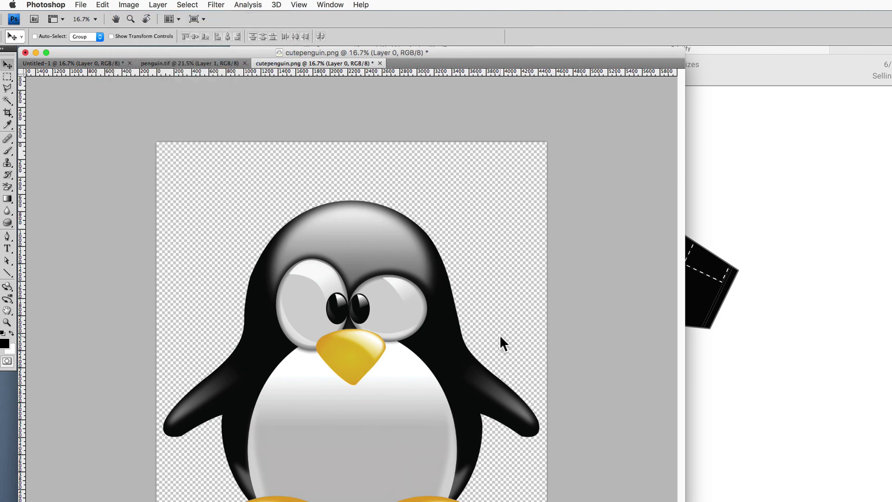
# Save the image as a non-interlaced PNG file rather than a copy
pyautogui.click(79, 4)
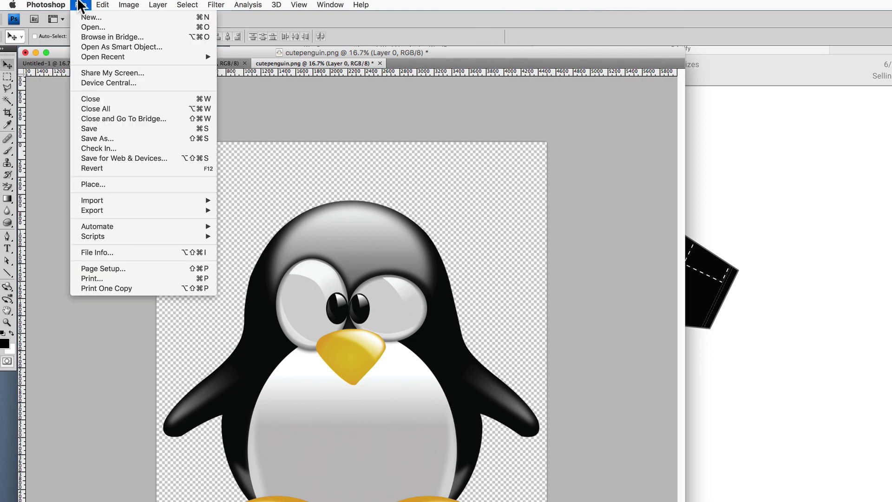
pyautogui.click(105, 138)
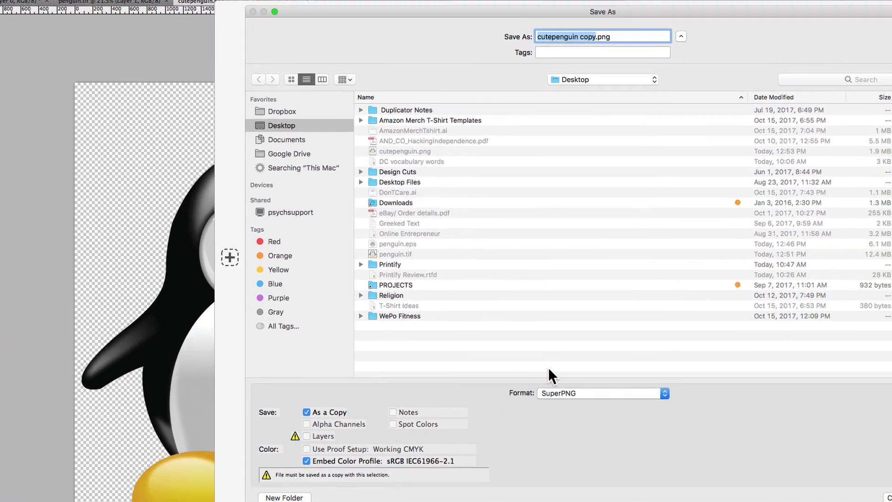
pyautogui.click(599, 431)
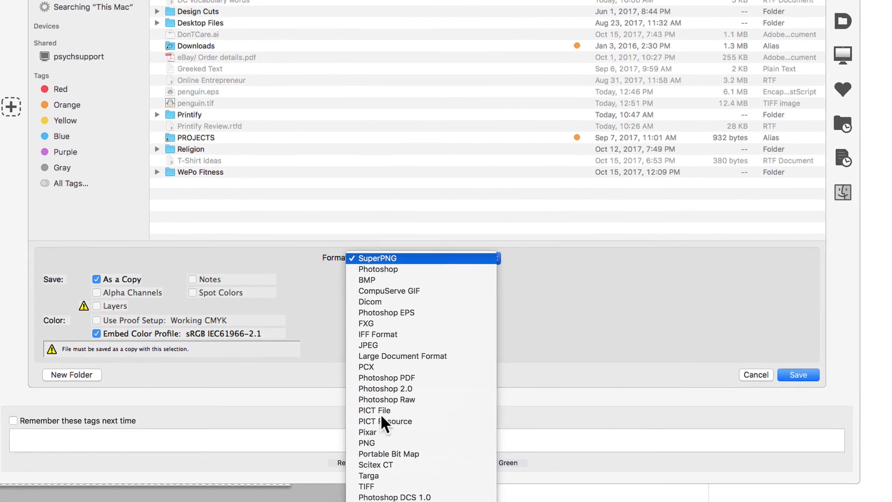
pyautogui.click(371, 441)
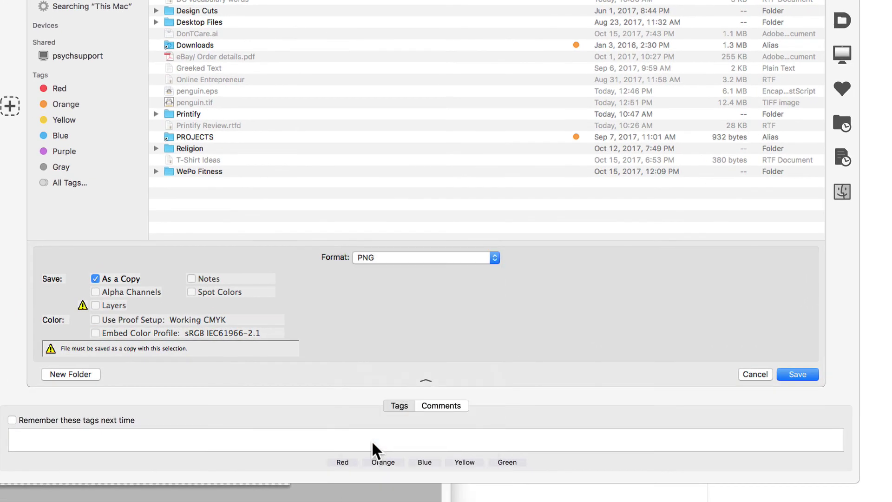
pyautogui.click(95, 278)
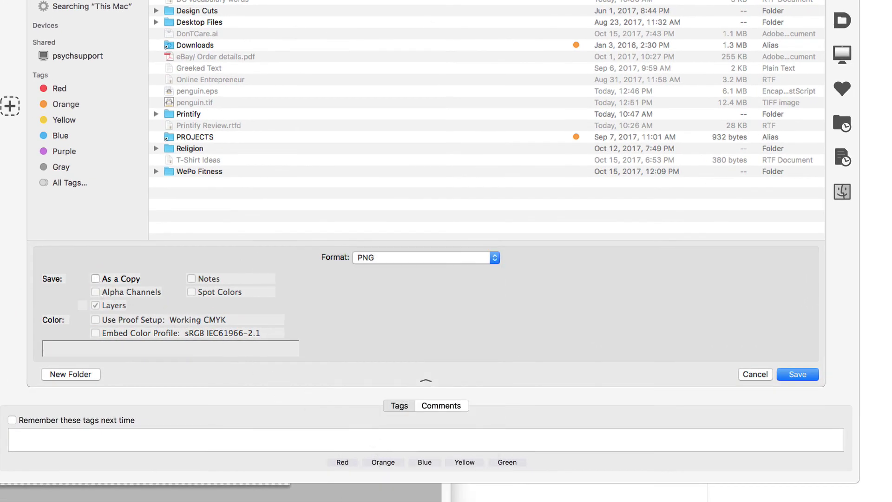
pyautogui.click(796, 374)
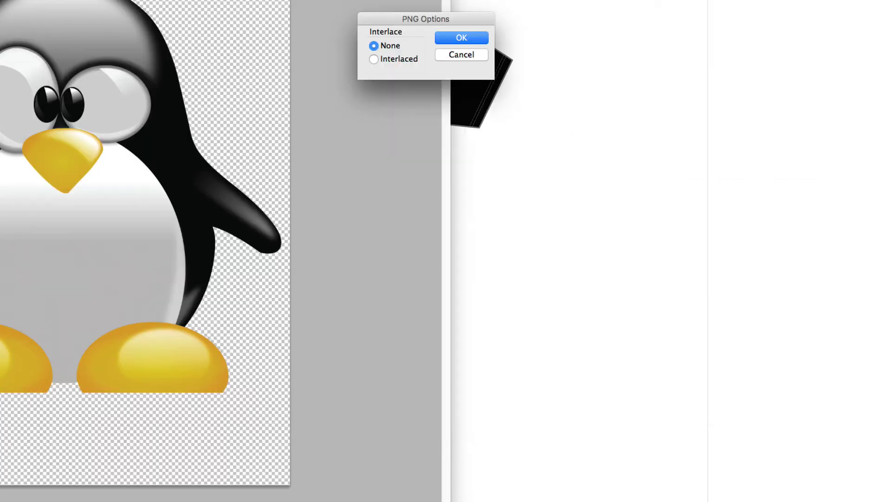
pyautogui.click(456, 39)
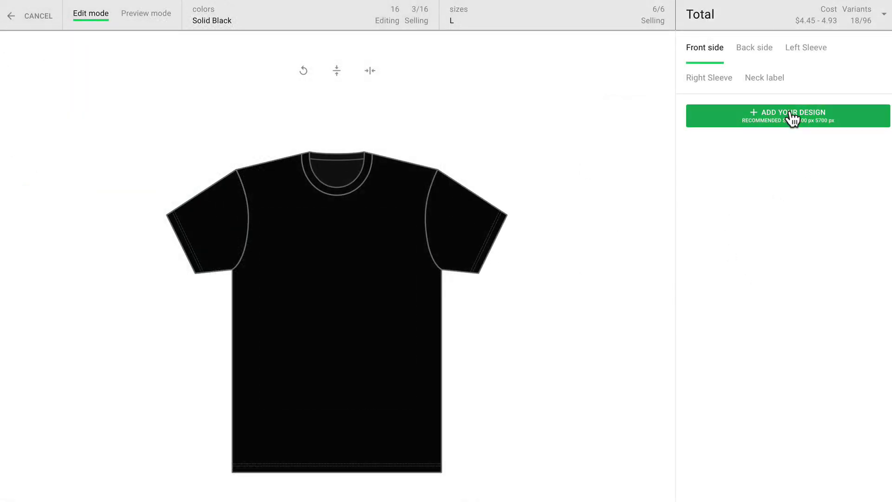
# Upload cutepenguin.png from the Desktop as a new front-side design
pyautogui.click(790, 116)
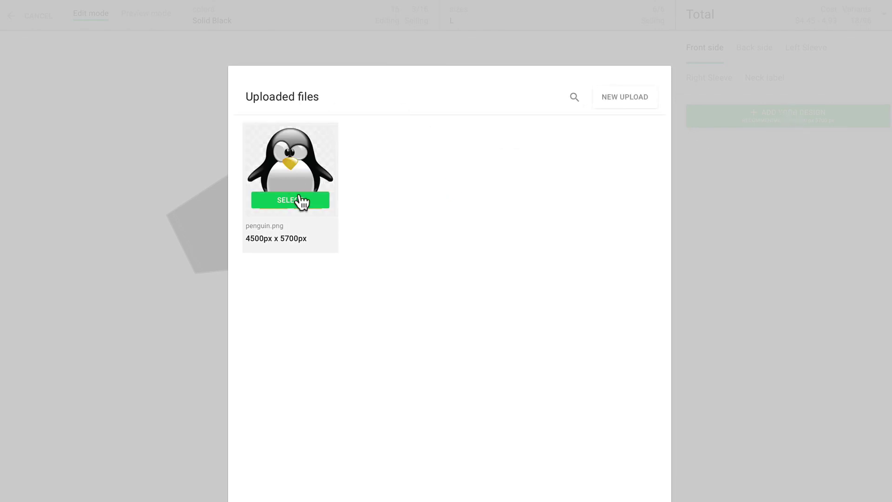
pyautogui.click(625, 99)
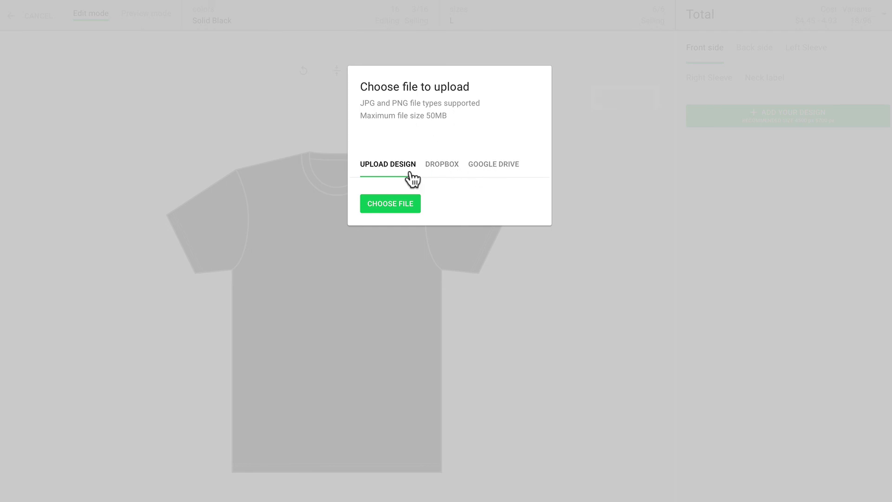
pyautogui.click(403, 204)
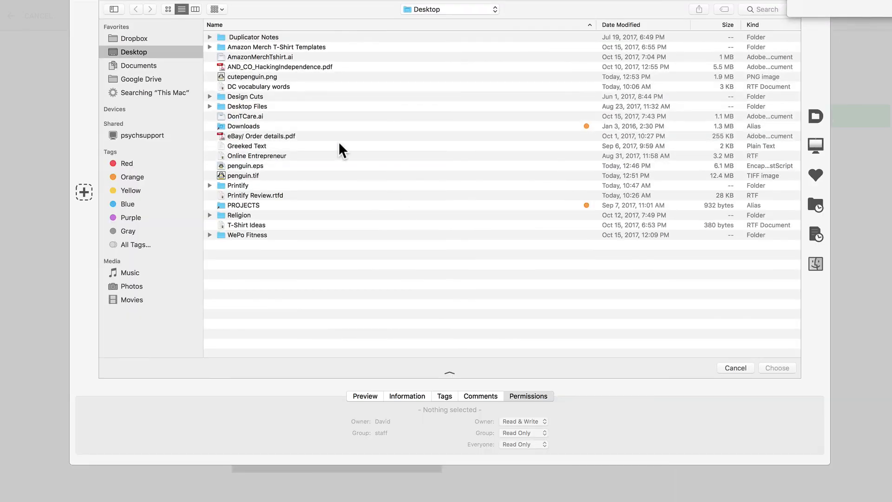
pyautogui.click(270, 76)
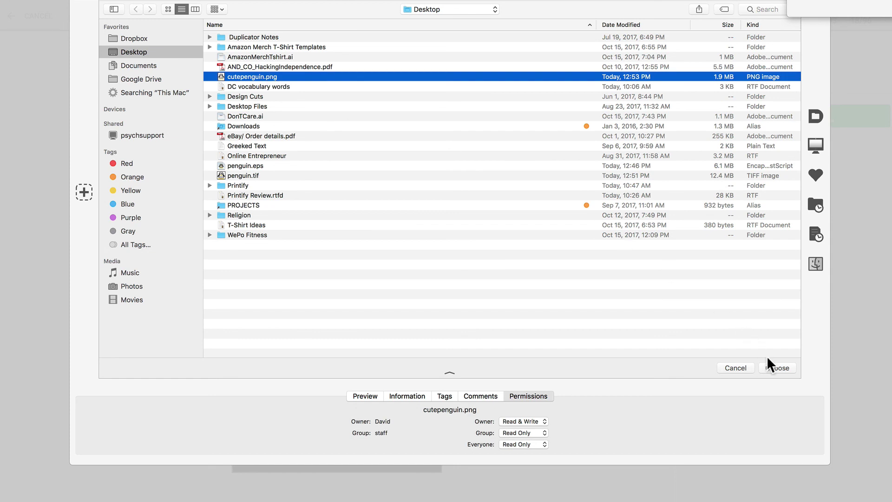
pyautogui.click(767, 367)
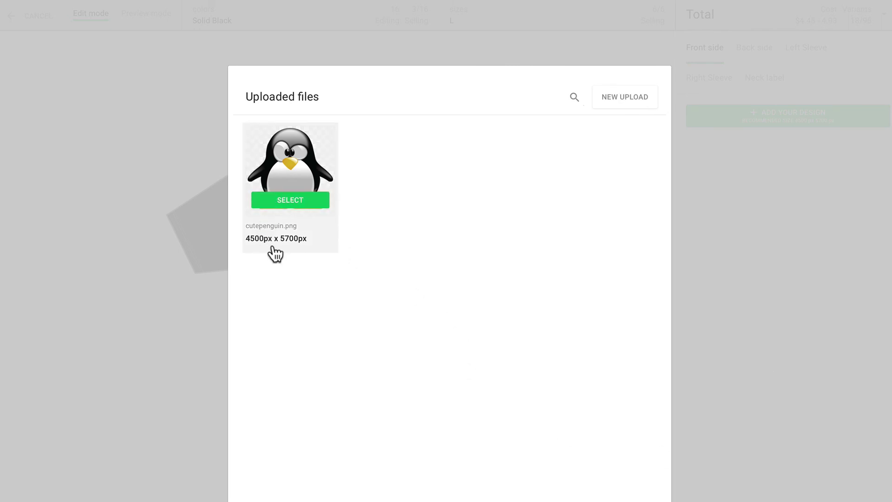
# Place cutepenguin.png on the front at 15.00 x 19.00 in and preview it on Solid Black
pyautogui.click(286, 200)
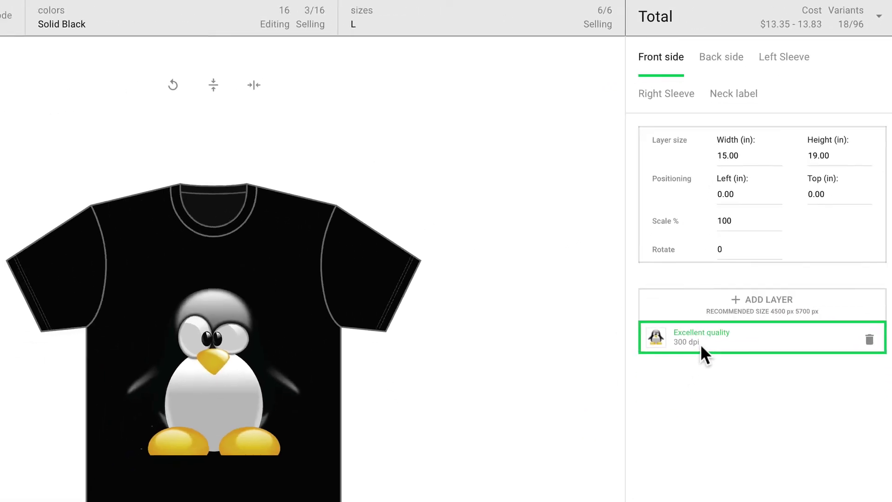
pyautogui.click(156, 24)
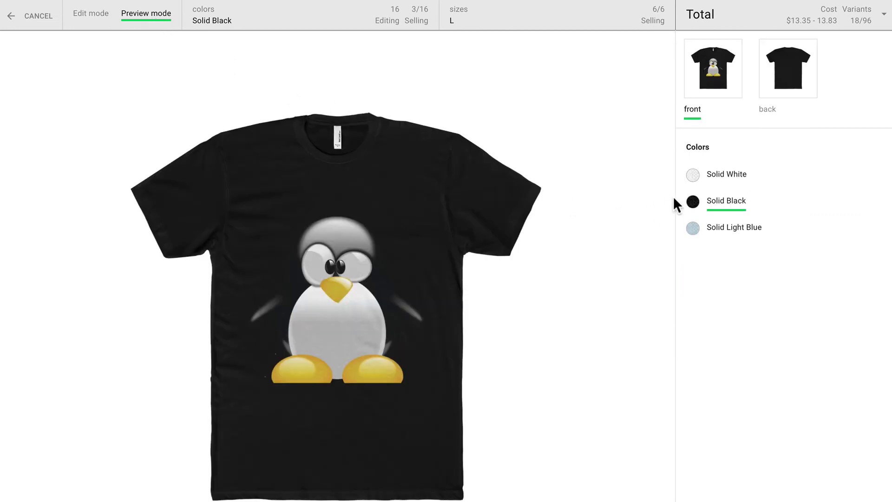
# Preview the penguin shirt in Solid White and Solid Light Blue, then bring up Variants and costs
pyautogui.click(719, 180)
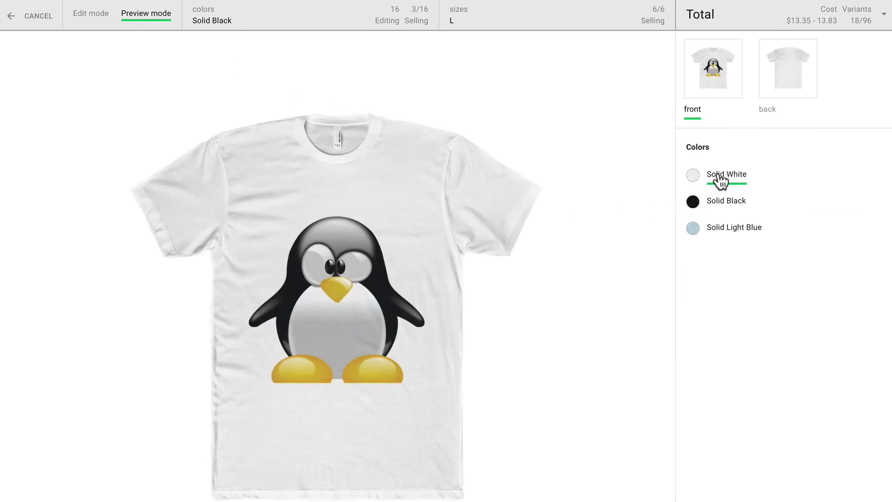
pyautogui.click(726, 228)
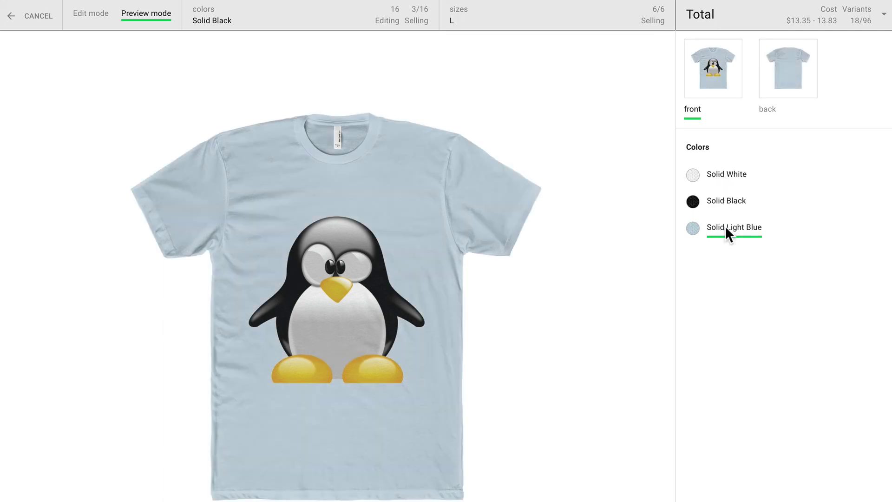
pyautogui.click(884, 20)
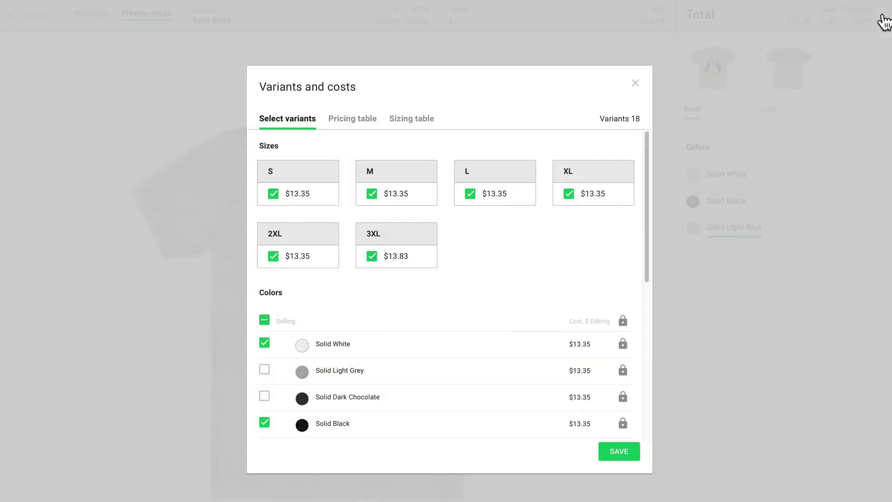
# Swap Solid Light Blue for Solid Royal in the shirt colours and save, keeping 18 variants
pyautogui.scroll(-5, 565, 271)
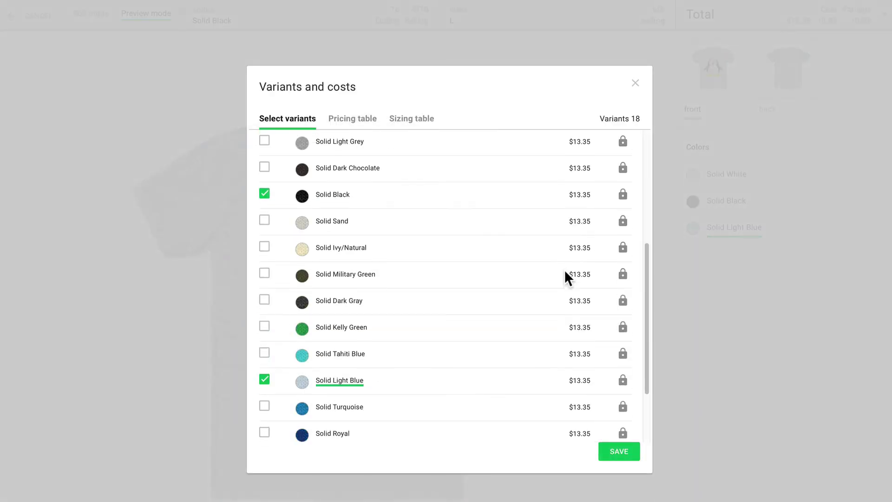
pyautogui.scroll(-3, 565, 276)
pyautogui.click(267, 355)
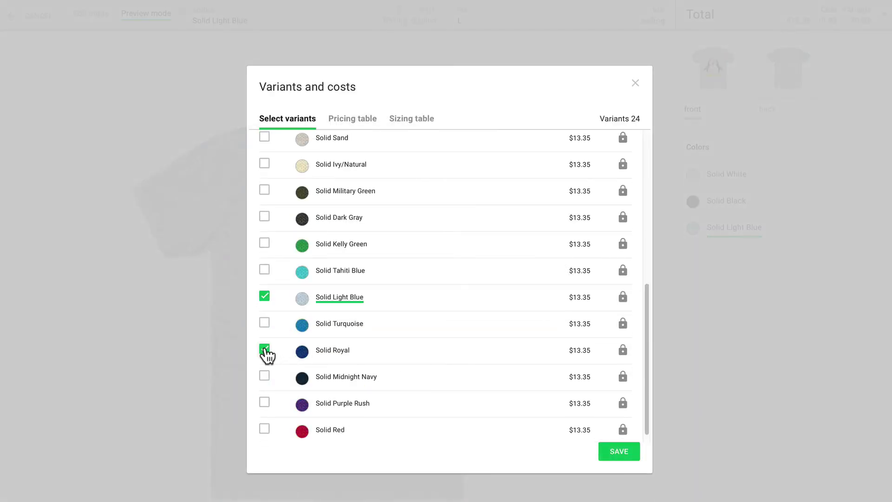
pyautogui.click(264, 295)
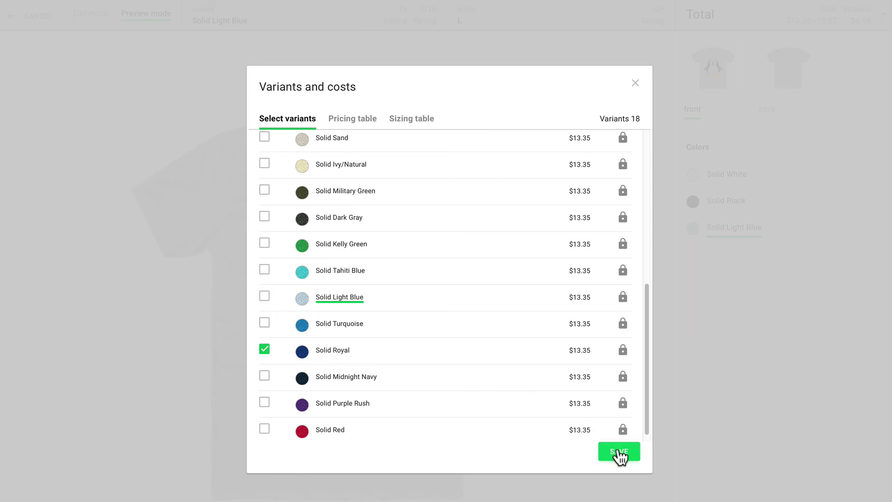
pyautogui.click(619, 455)
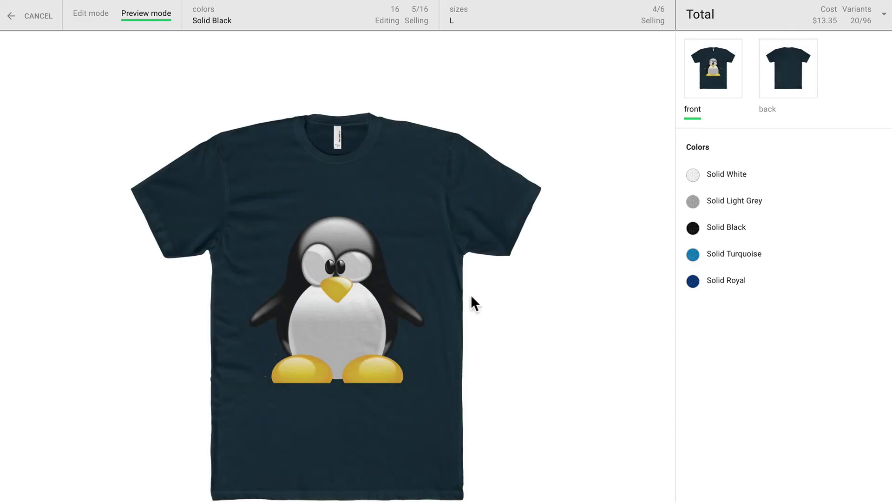
# Preview the shirt in Solid Black, Light Grey, White and Turquoise, then return to Edit mode
pyautogui.click(727, 228)
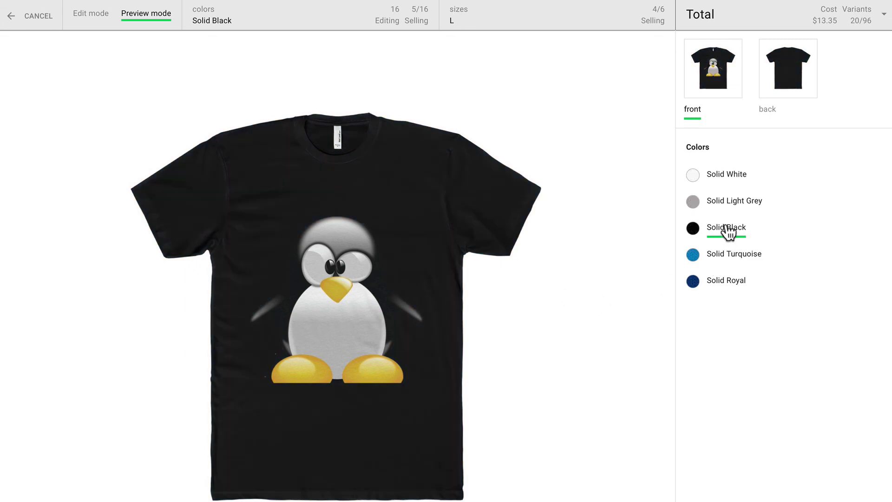
pyautogui.click(727, 202)
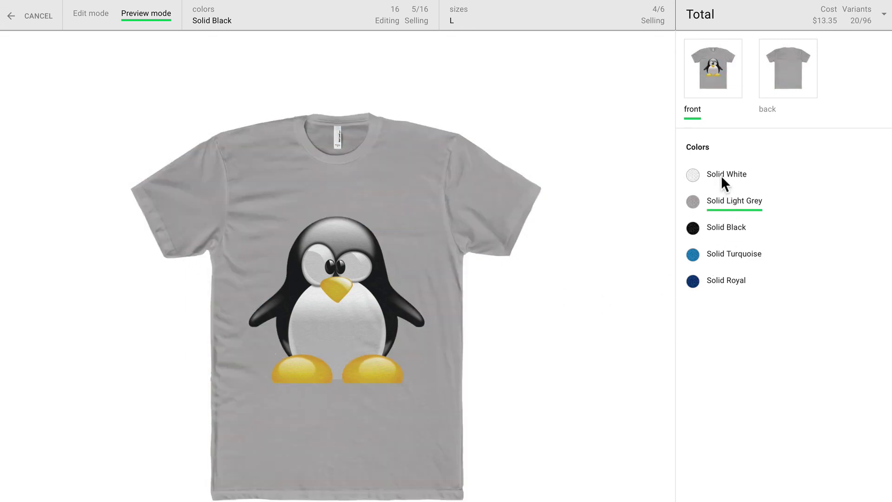
pyautogui.click(722, 177)
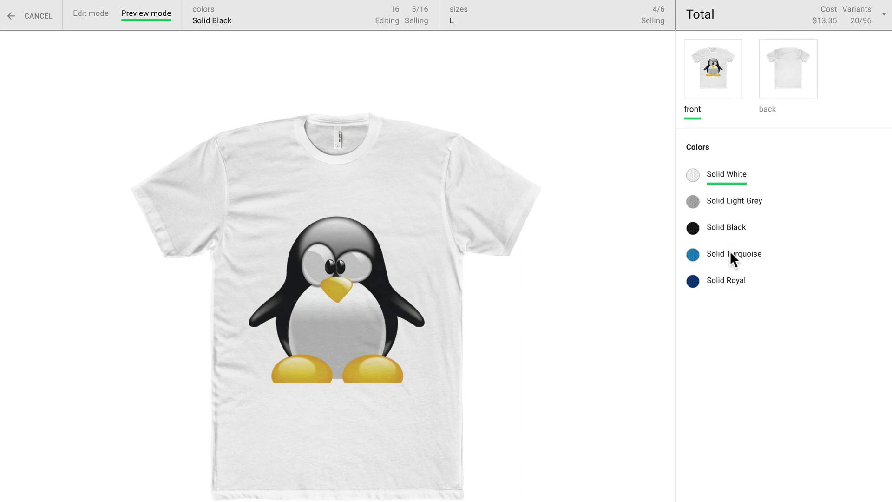
pyautogui.click(730, 256)
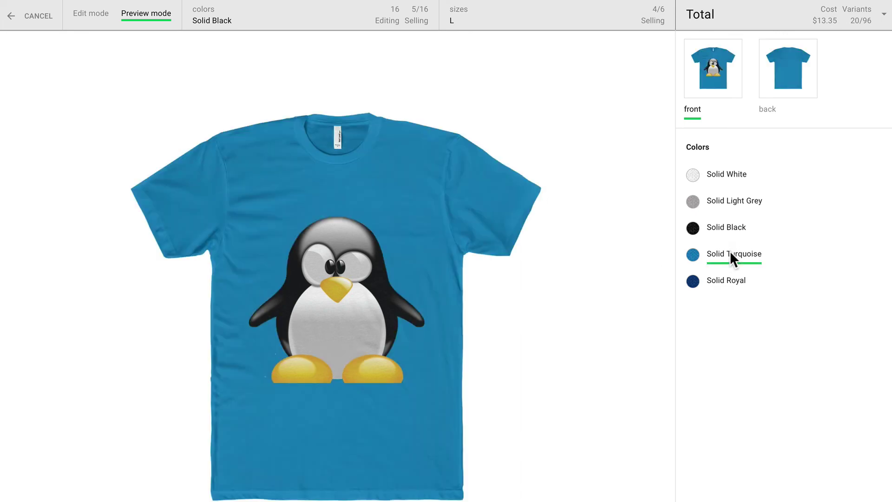
pyautogui.click(99, 15)
# Try enlarging and rotating the penguin design with the sliders below the shirt
pyautogui.scroll(-4, 502, 80)
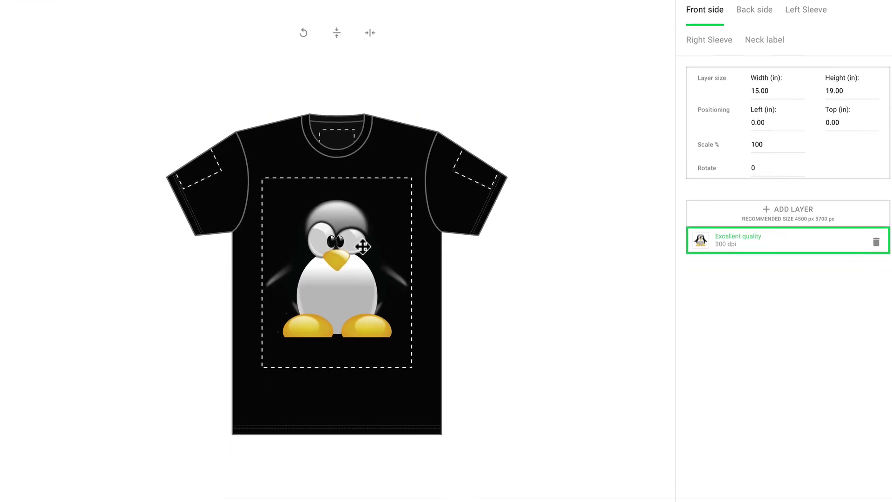
pyautogui.moveTo(309, 449); pyautogui.dragTo(338, 449)
pyautogui.click(347, 469)
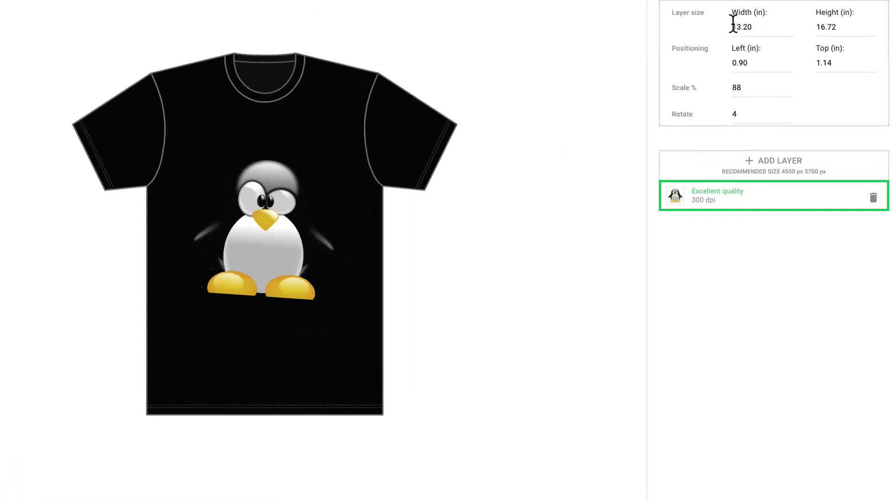
# Set the penguin to 100% scale and 0° rotation, then save and continue to mockups
pyautogui.click(706, 150)
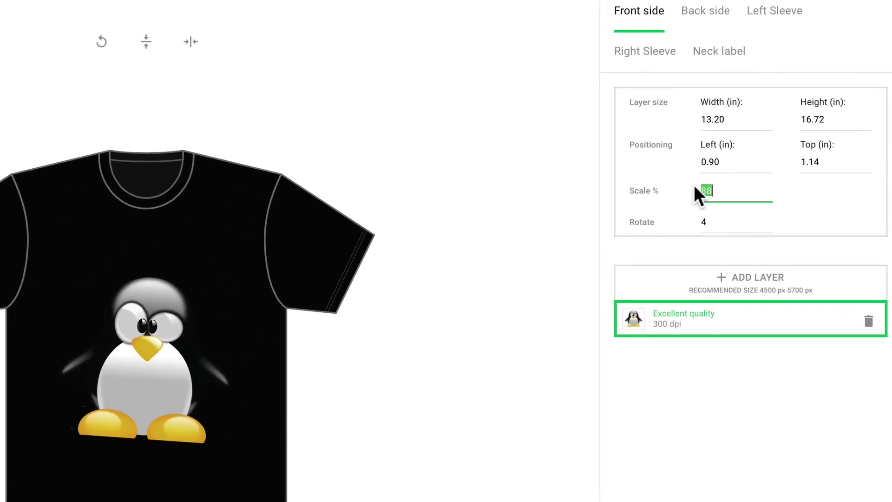
pyautogui.write('100')
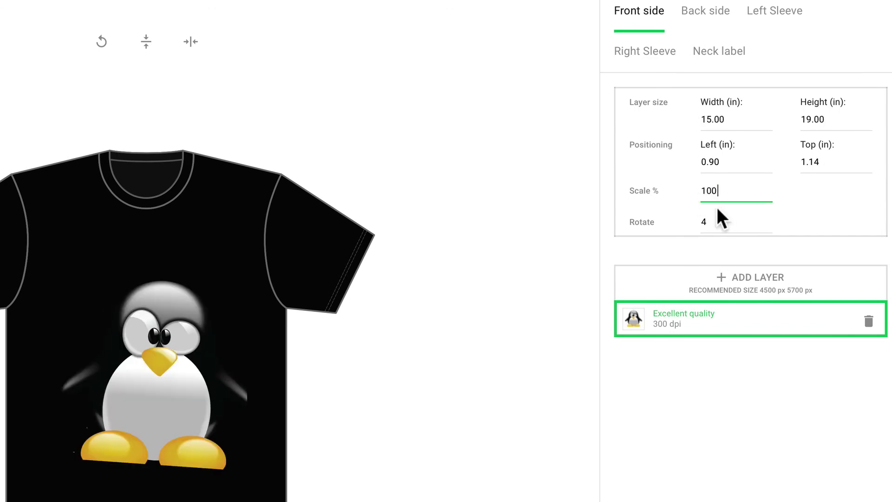
pyautogui.press('Tab')
pyautogui.write('0')
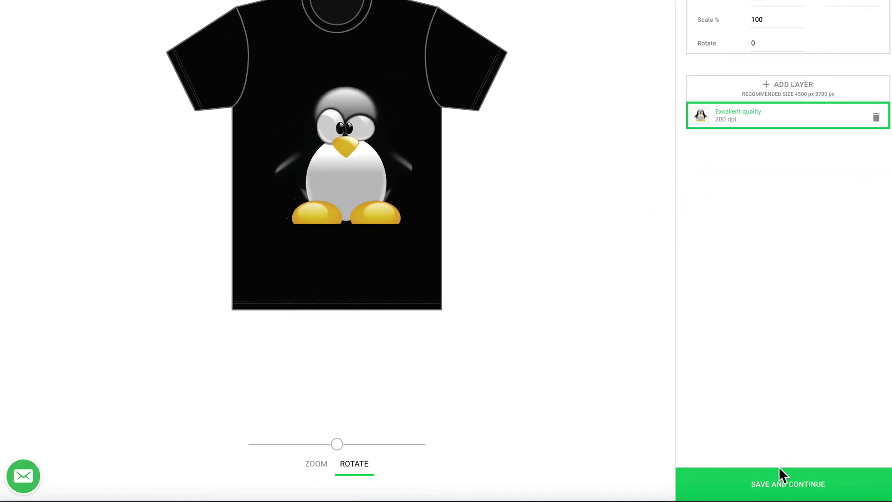
pyautogui.click(783, 474)
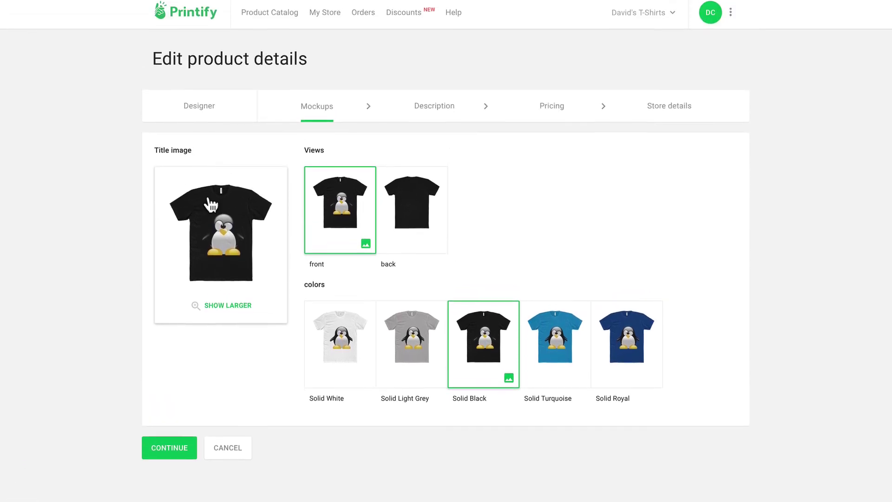
# Inspect the enlarged title mockup up close on the penguin print, then close it
pyautogui.click(210, 309)
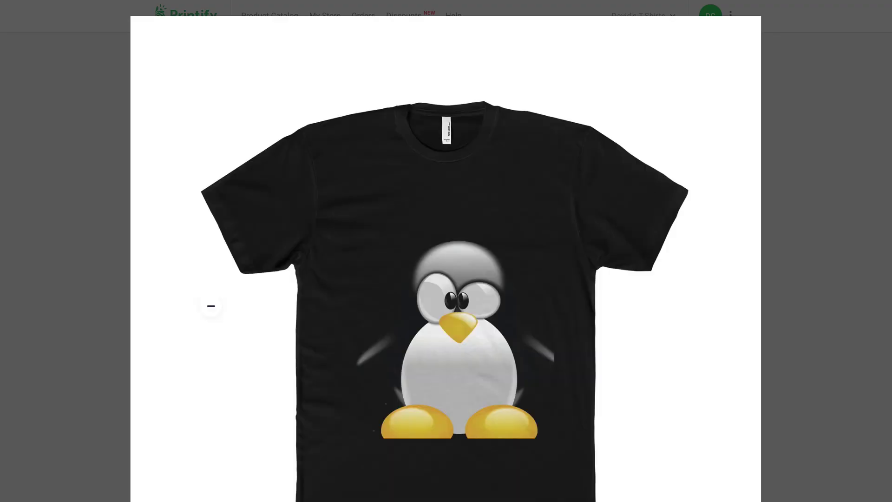
pyautogui.click(213, 306)
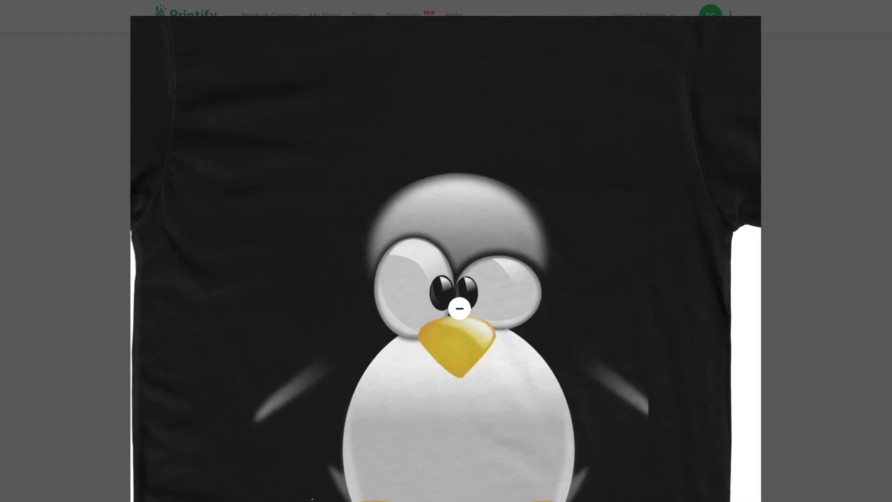
pyautogui.click(779, 464)
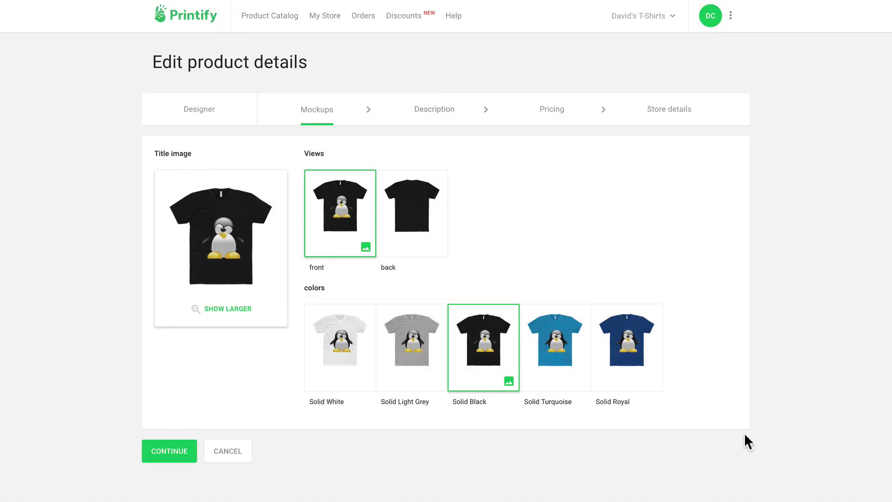
# Make Solid Light Grey the title mockup and continue to the Description step
pyautogui.click(344, 339)
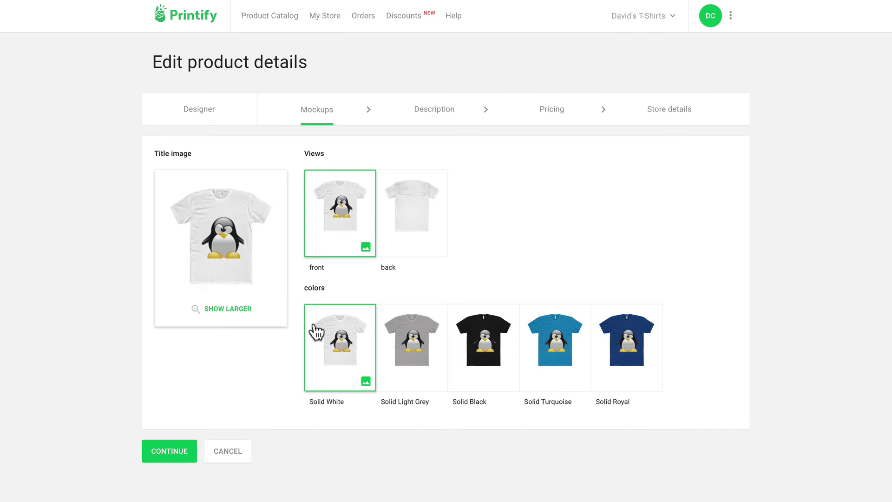
pyautogui.click(411, 340)
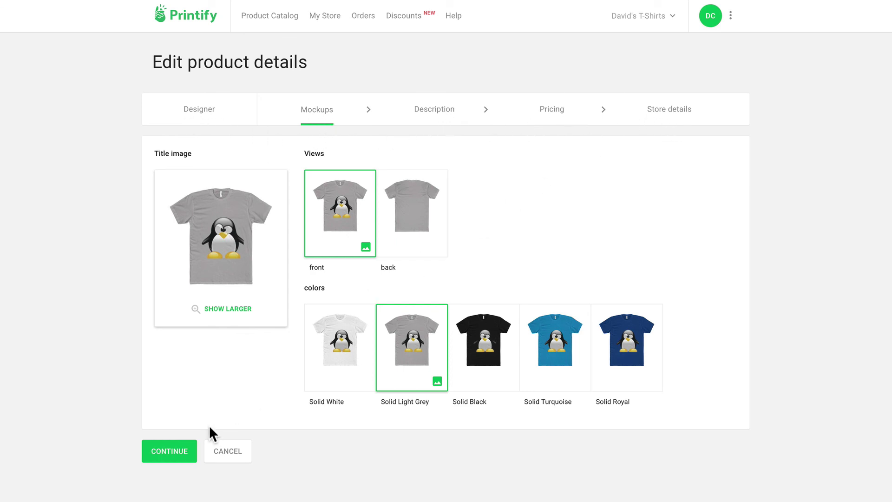
pyautogui.click(179, 453)
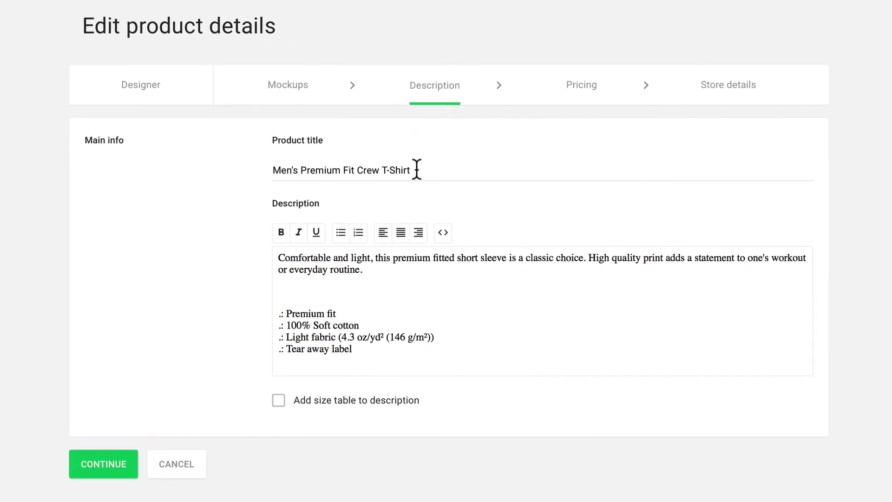
# Retitle the product 'Penguin Premium Fit Crew T-Shirt' by replacing Men's with Penguin
pyautogui.doubleClick(281, 170)
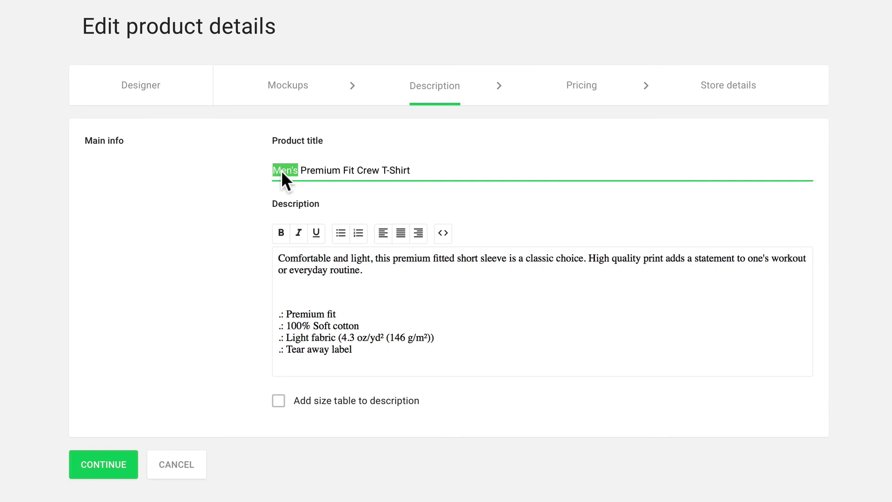
pyautogui.write('Penguin')
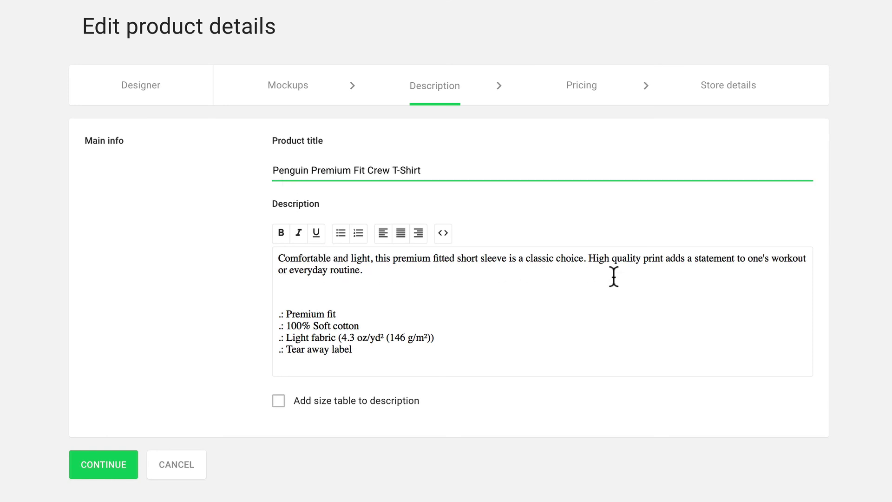
pyautogui.scroll(-1, 398, 277)
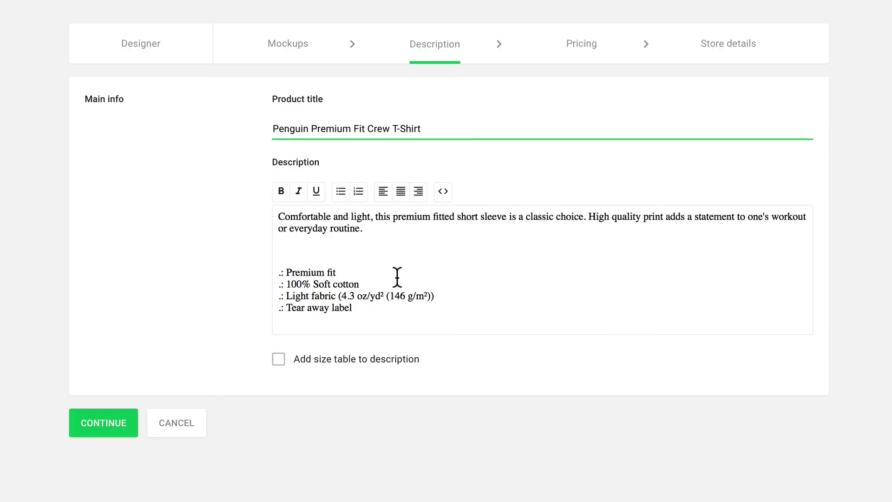
pyautogui.click(375, 224)
# Rewrite the description opening to start 'Our Penguin T-shirt is' and rework the phrase after 'light'
pyautogui.click(283, 215)
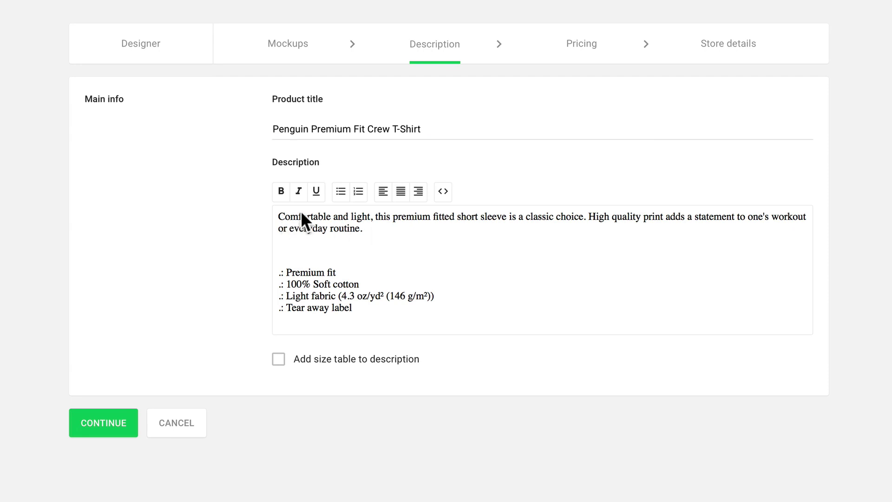
pyautogui.press('BackSpace')
pyautogui.write('Our Penguin T-shirt is c')
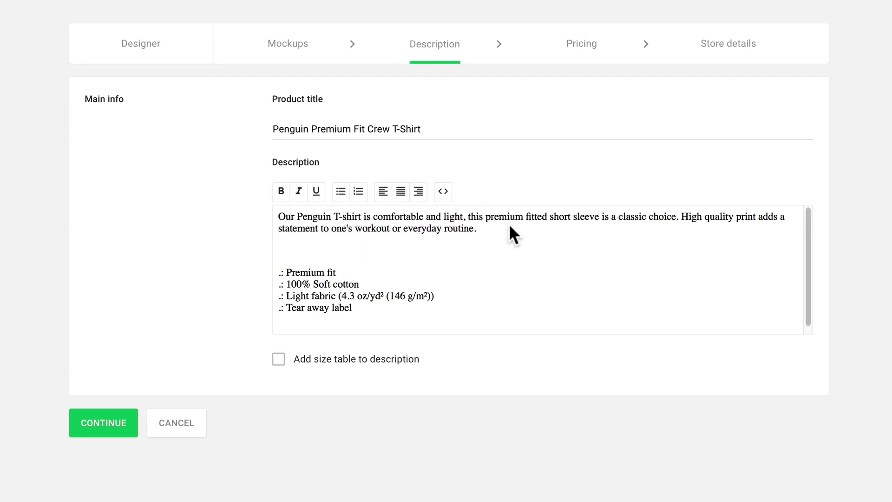
pyautogui.press('BackSpace')
pyautogui.press('BackSpace')
pyautogui.press('BackSpace')
pyautogui.write('—a')
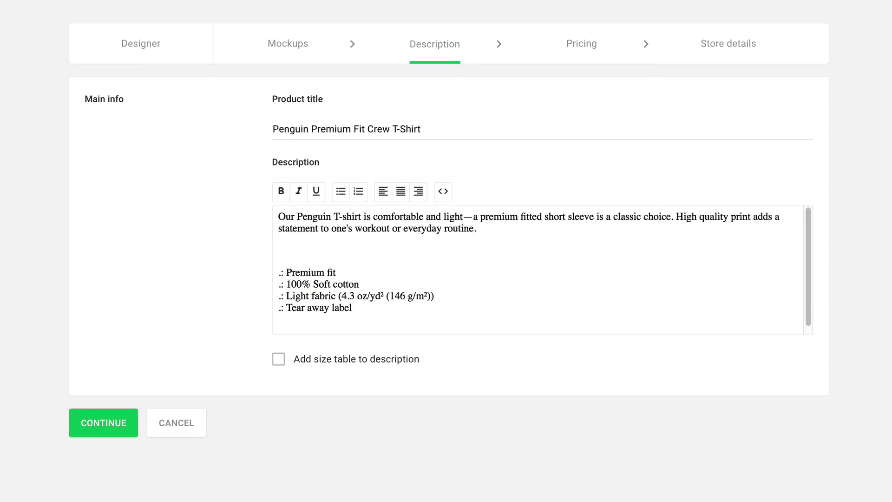
pyautogui.write('that')
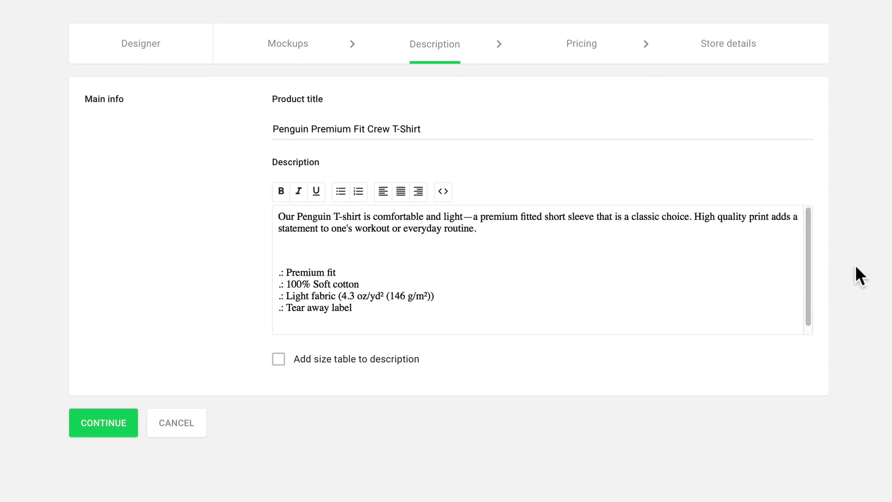
# Add the size table to the description, after an empty line below the bullet list
pyautogui.click(278, 360)
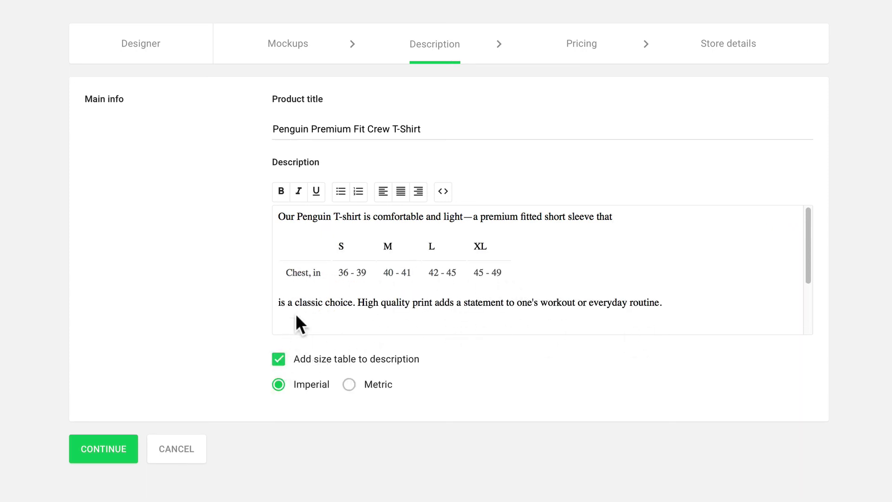
pyautogui.click(279, 360)
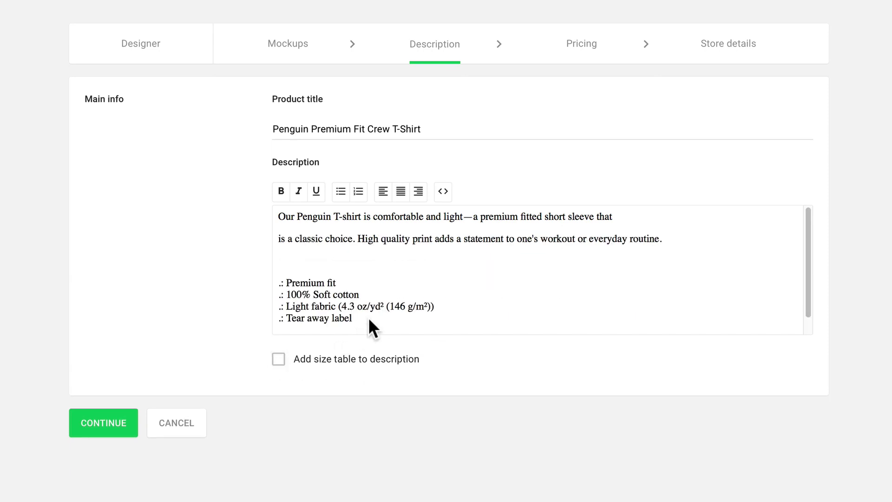
pyautogui.scroll(-1, 455, 260)
pyautogui.click(404, 306)
pyautogui.press('Return')
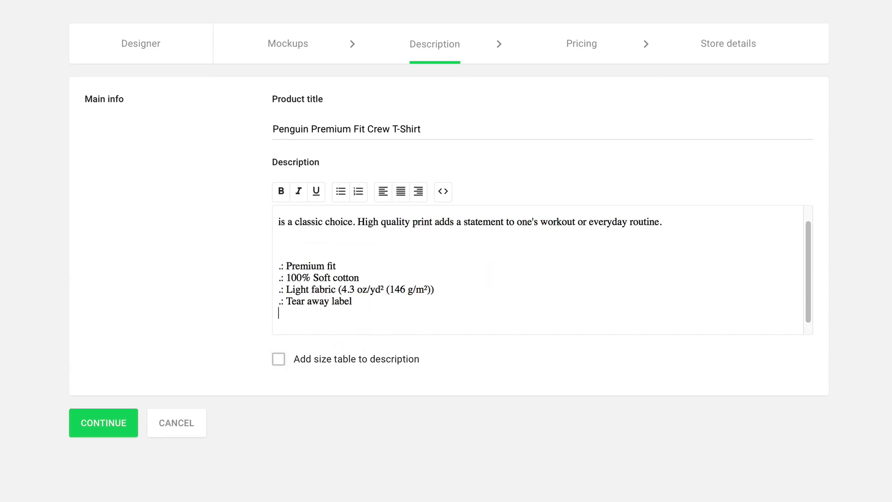
pyautogui.click(279, 359)
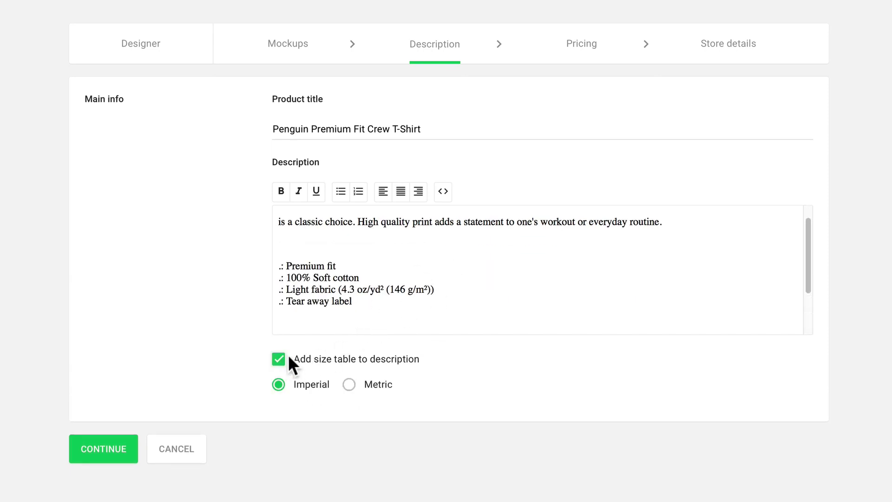
pyautogui.scroll(-4, 397, 287)
pyautogui.scroll(6, 396, 287)
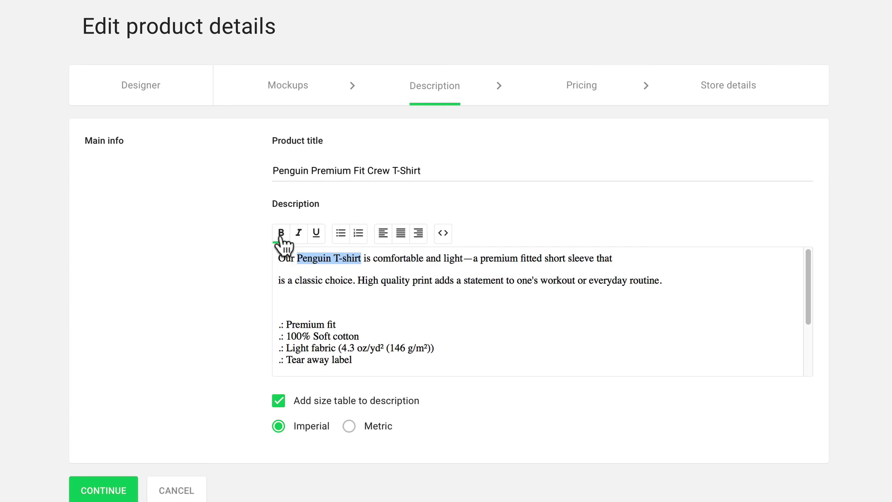
# Bold 'Penguin T-shirt' in the description, check its HTML source, and continue to pricing
pyautogui.click(281, 233)
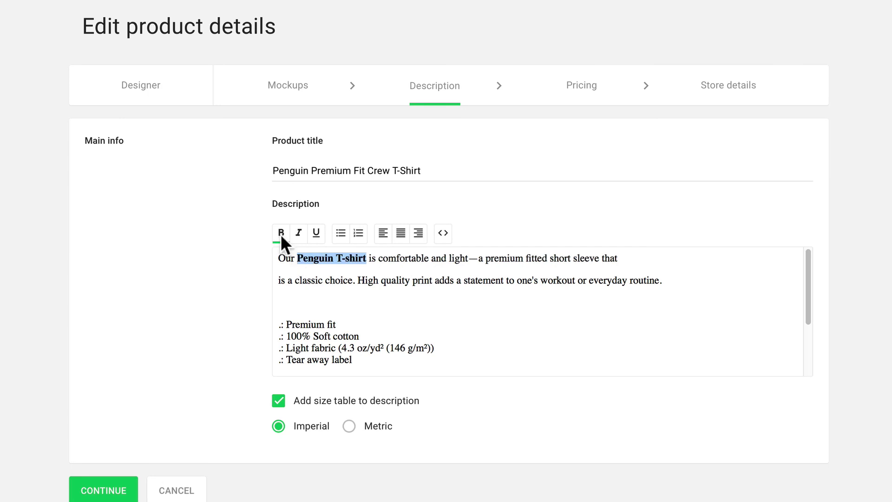
pyautogui.click(446, 233)
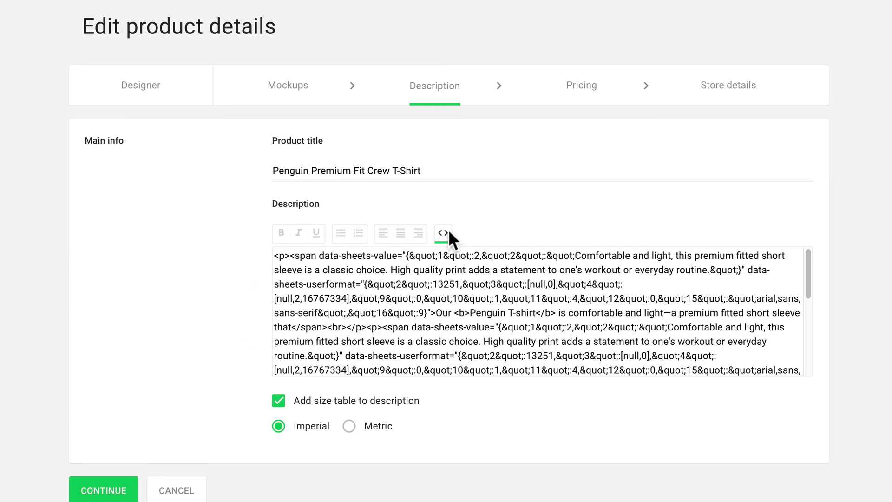
pyautogui.click(448, 232)
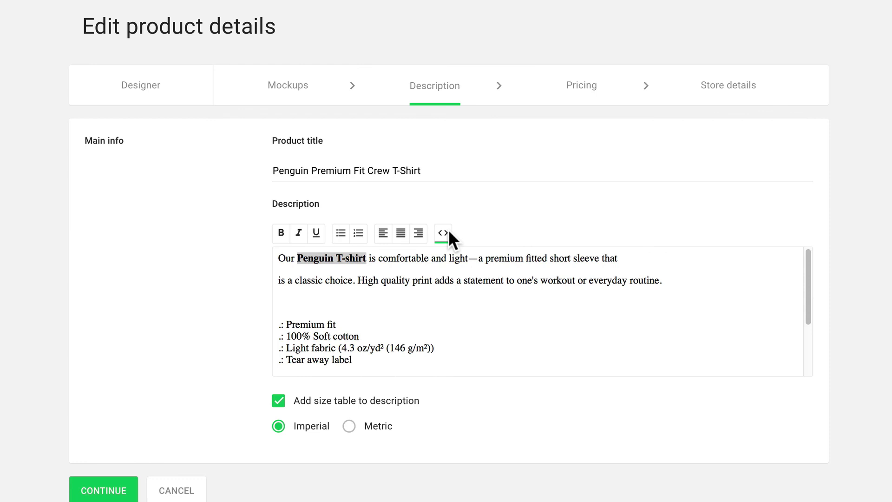
pyautogui.click(116, 492)
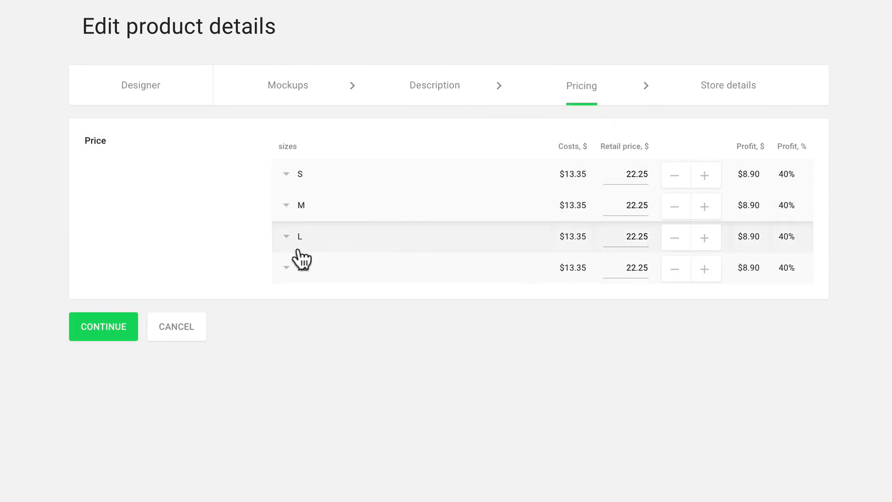
# Expand the S, M and L size rows to review their colour variants, then collapse them
pyautogui.click(286, 174)
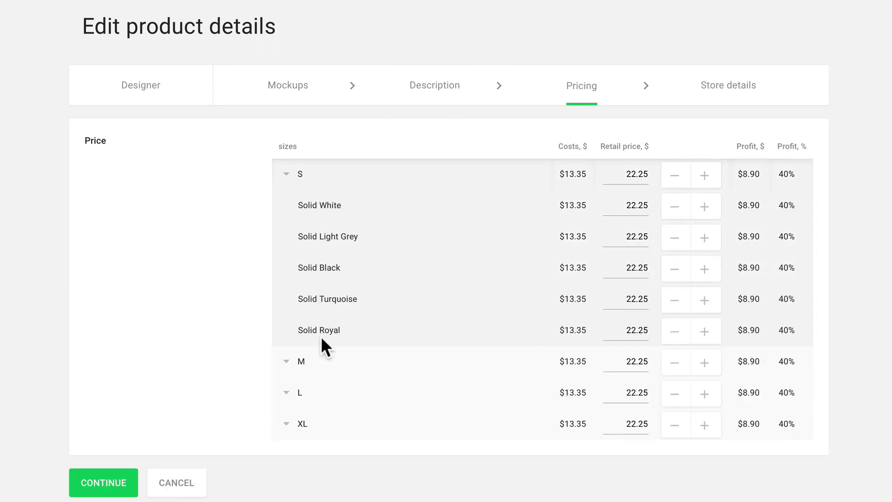
pyautogui.click(287, 361)
pyautogui.scroll(-2, 320, 430)
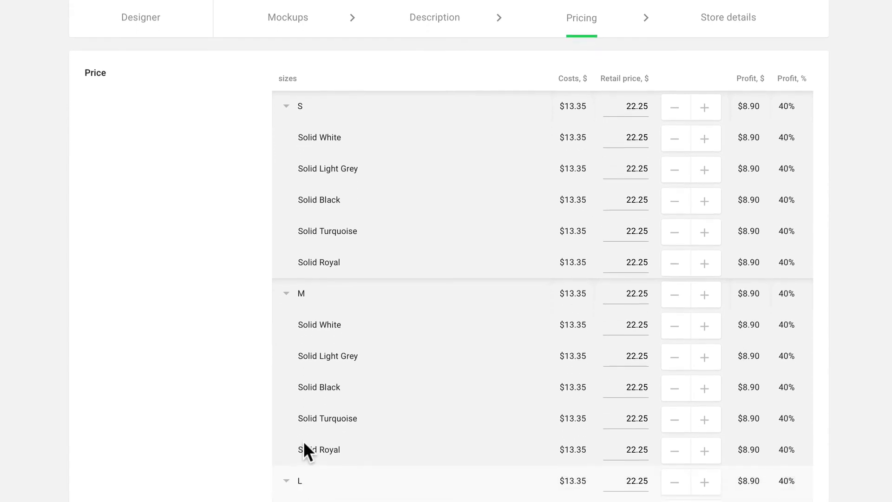
pyautogui.scroll(-4, 300, 395)
pyautogui.click(293, 337)
pyautogui.scroll(-1, 314, 297)
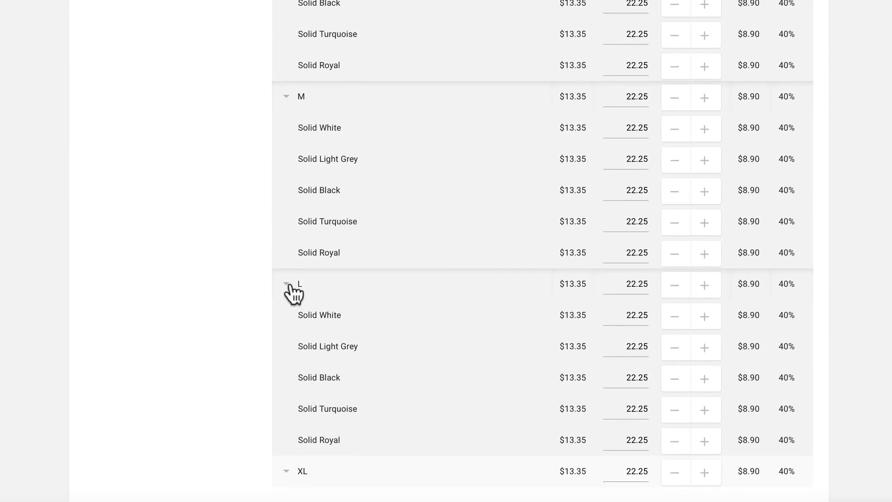
pyautogui.click(289, 286)
pyautogui.click(289, 258)
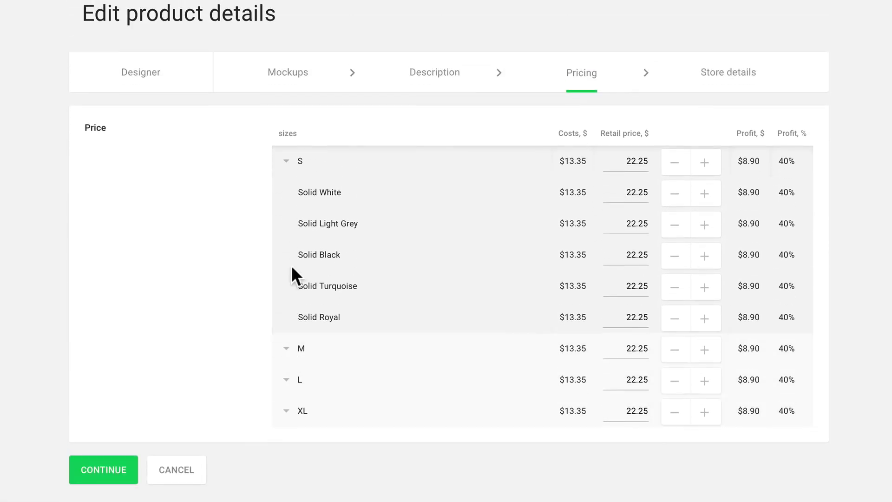
pyautogui.click(292, 171)
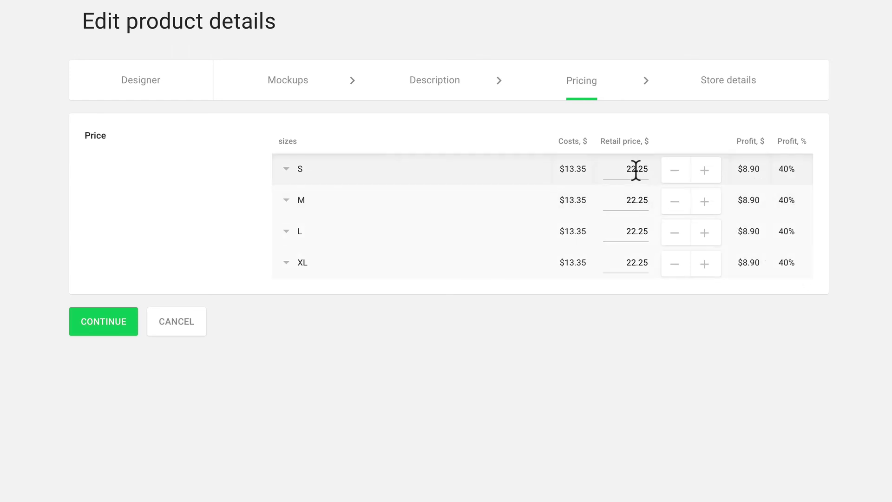
# Raise the XL retail price to 24.00 and continue to Store details
pyautogui.click(705, 264)
pyautogui.click(705, 264)
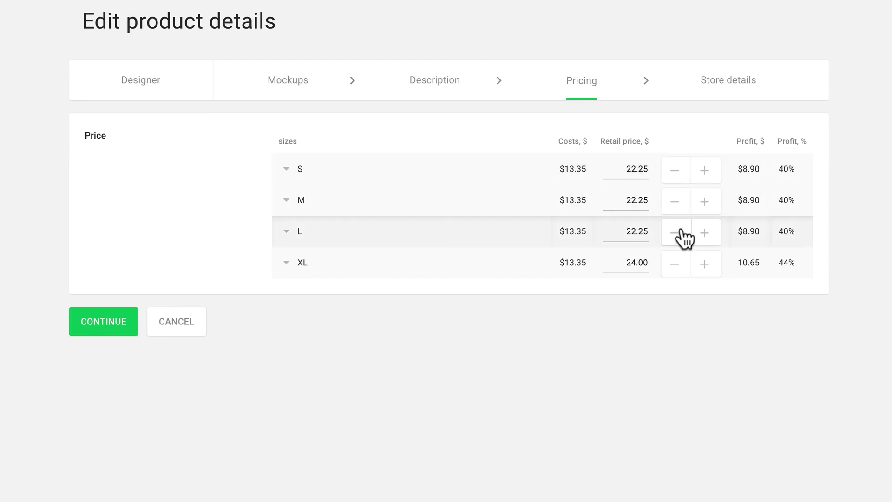
pyautogui.click(123, 330)
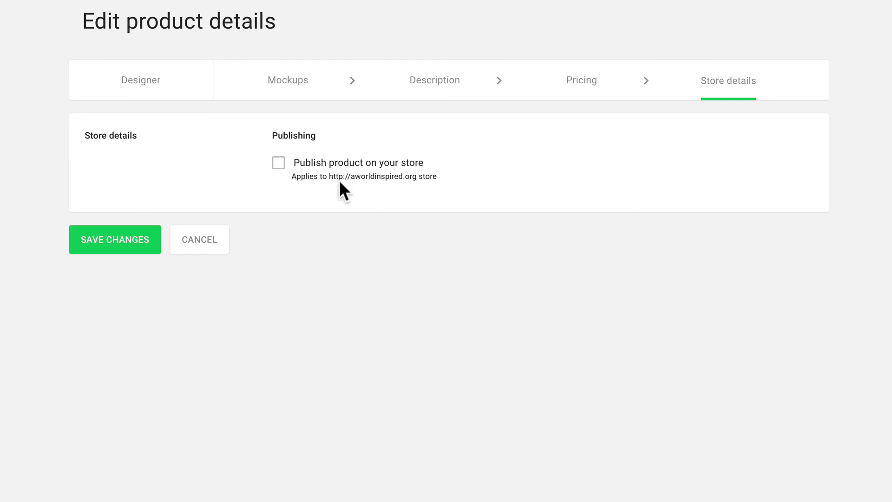
# Publish the Penguin T-shirt to the store, then view it on the live site from My Products
pyautogui.click(278, 163)
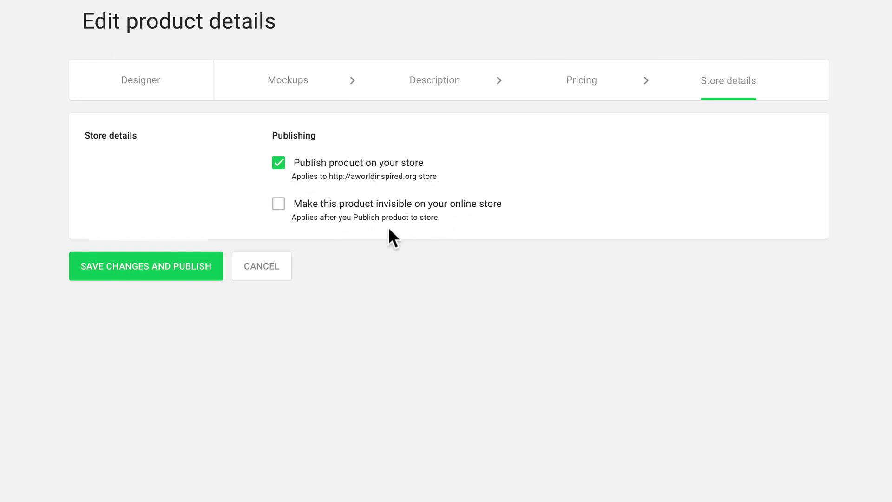
pyautogui.click(176, 270)
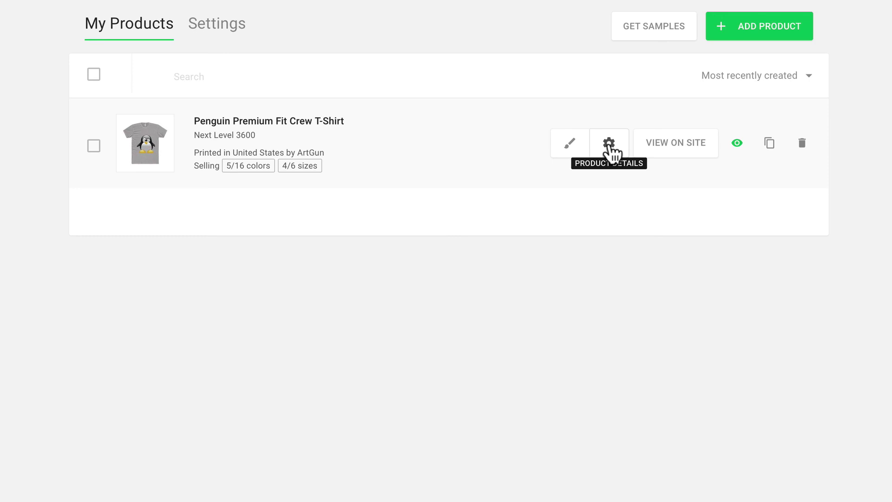
pyautogui.click(609, 144)
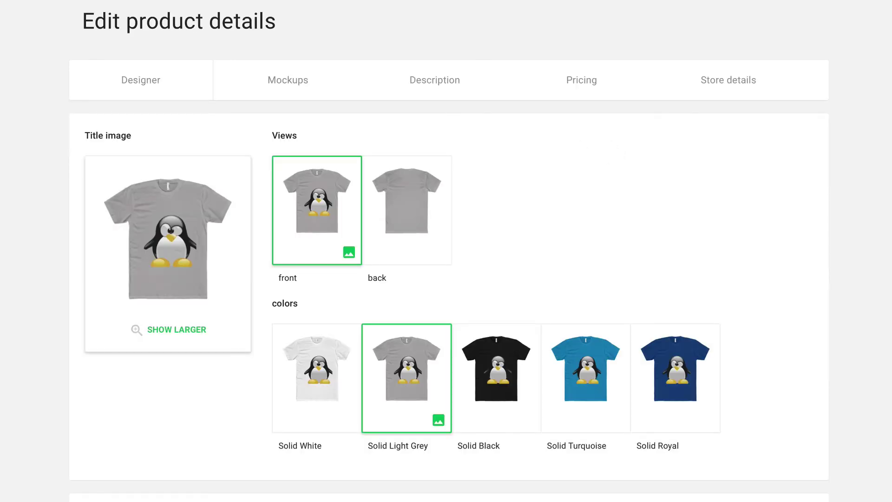
pyautogui.hotkey('alt', 'Left')
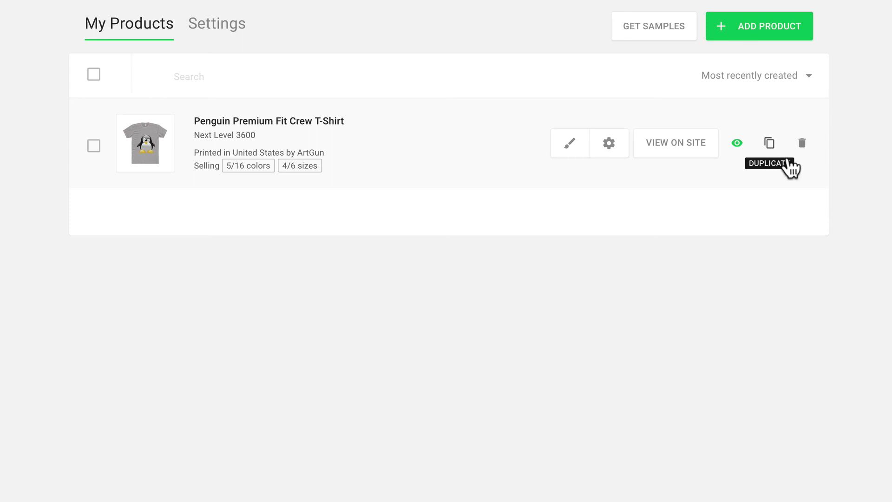
pyautogui.click(681, 144)
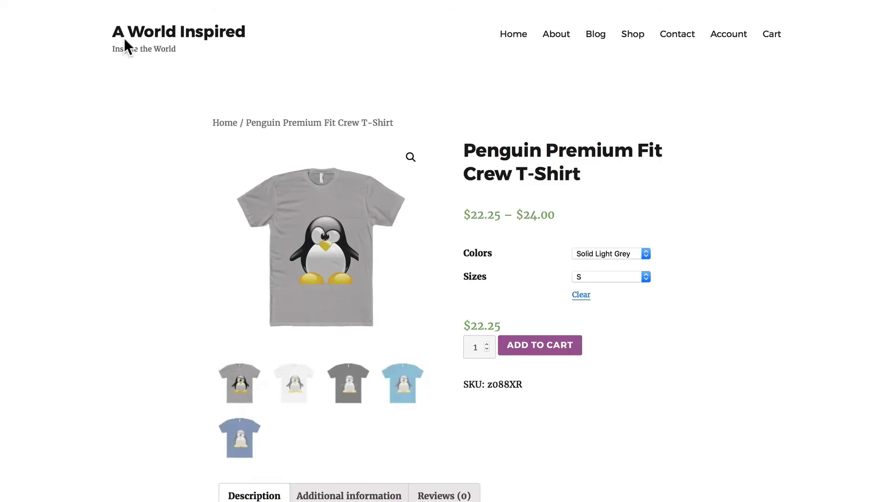
pyautogui.click(591, 254)
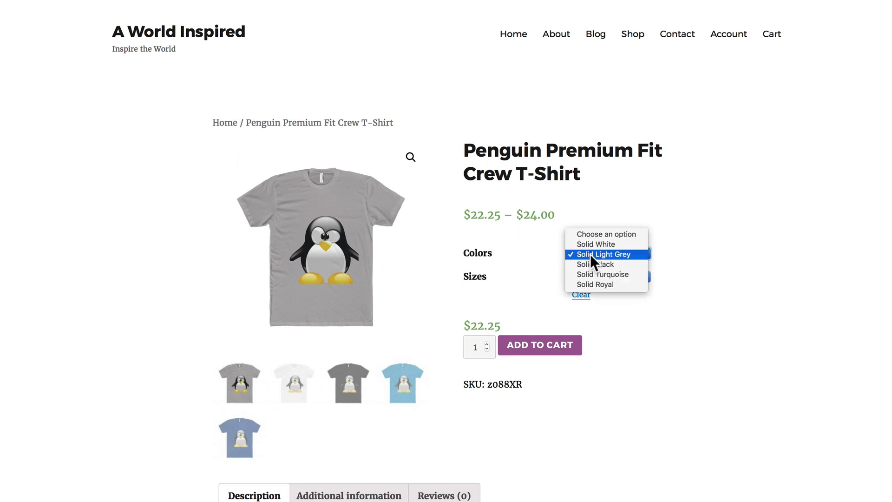
pyautogui.click(591, 265)
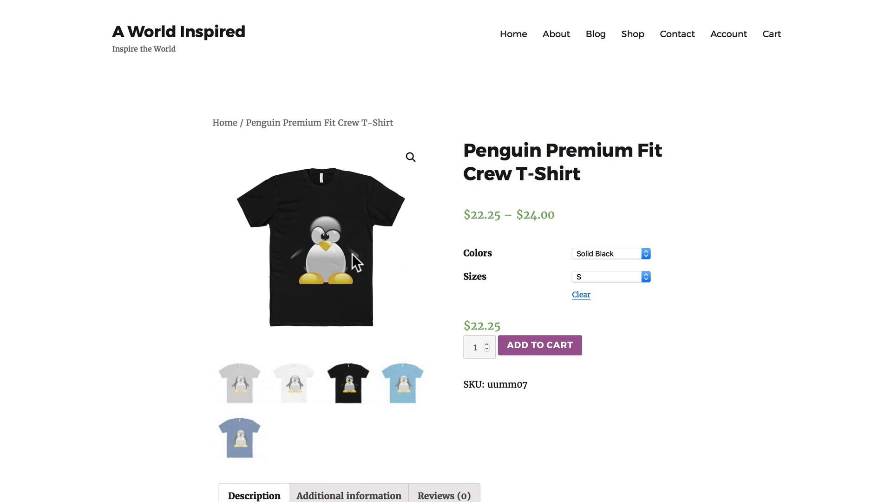
pyautogui.click(409, 168)
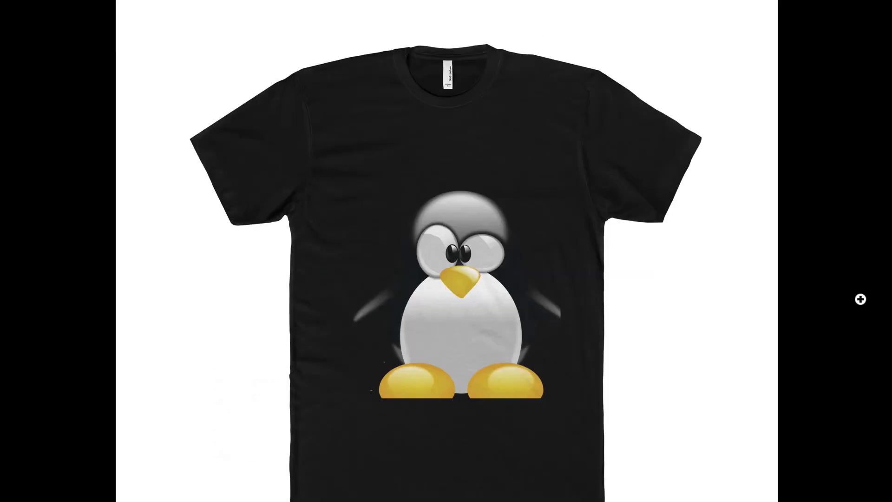
pyautogui.press('Right')
pyautogui.press('Right')
pyautogui.press('Right')
pyautogui.press('Right')
pyautogui.press('Right')
pyautogui.press('Escape')
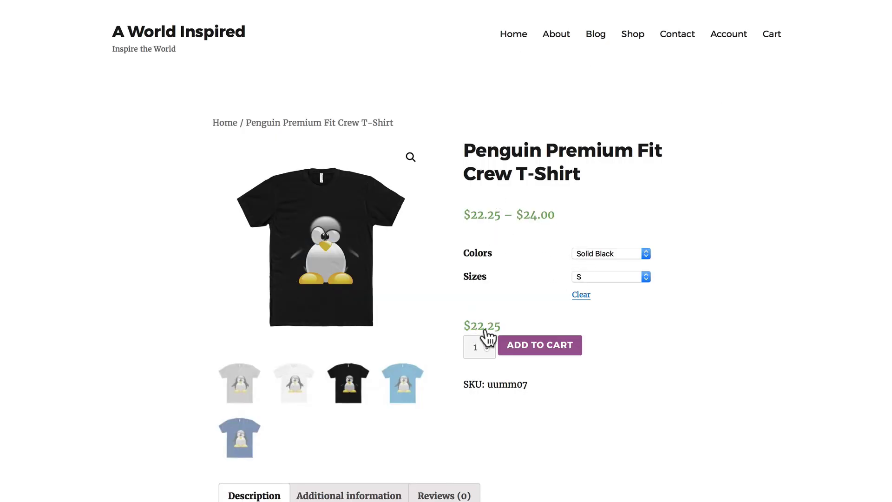
pyautogui.click(589, 276)
pyautogui.click(591, 286)
pyautogui.click(582, 276)
pyautogui.click(584, 299)
pyautogui.scroll(-6, 501, 395)
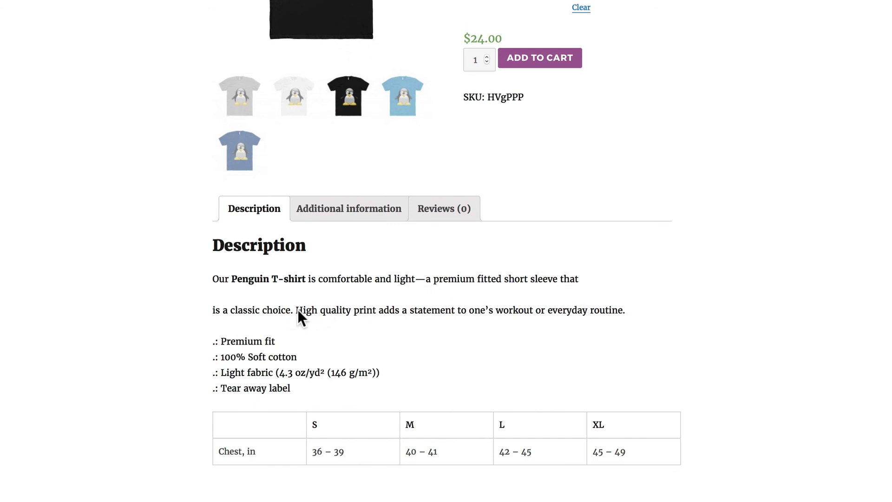
pyautogui.click(330, 211)
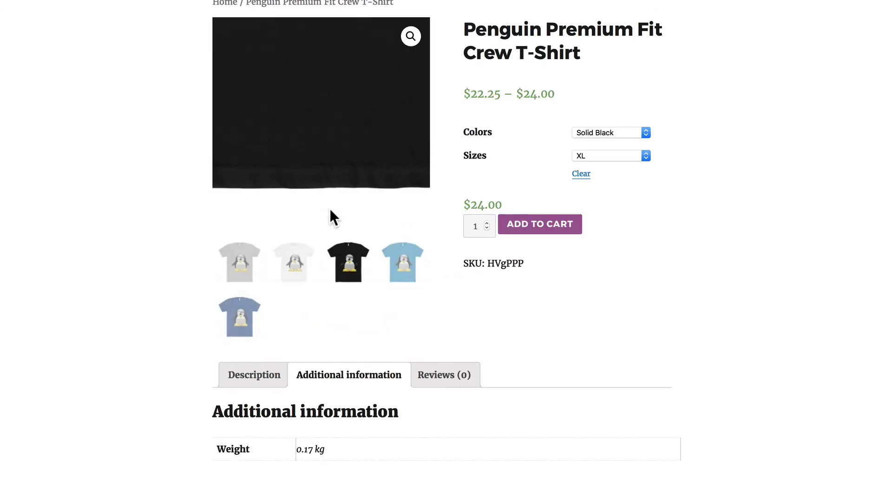
pyautogui.click(436, 372)
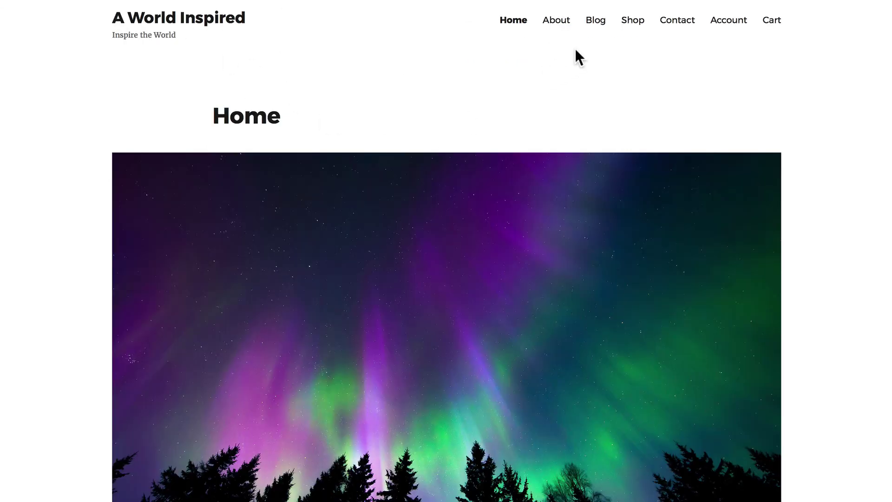
pyautogui.click(632, 27)
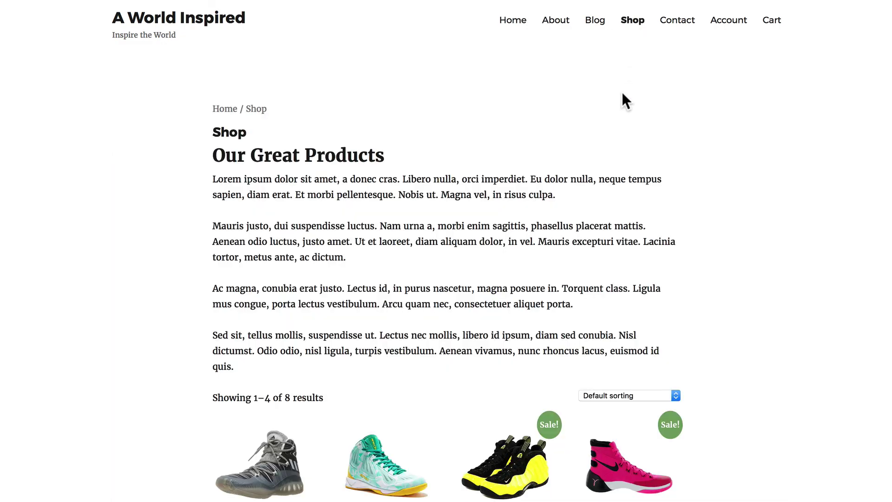
pyautogui.scroll(-5, 620, 95)
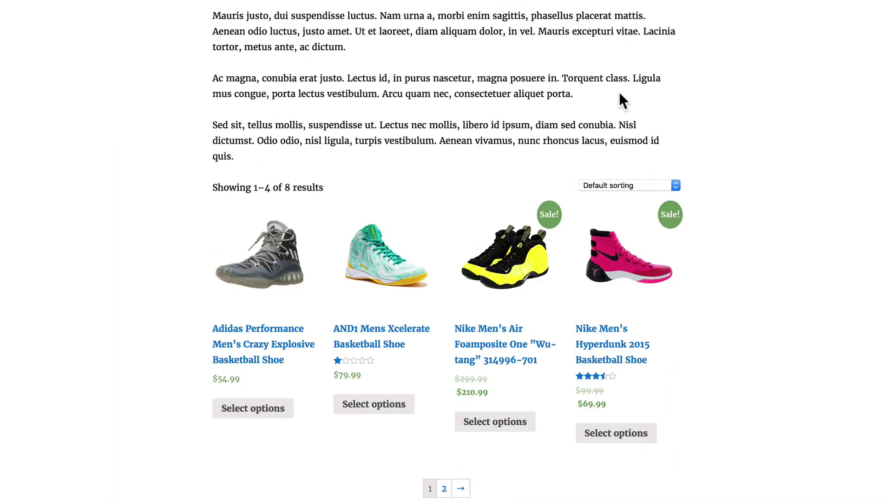
pyautogui.click(460, 489)
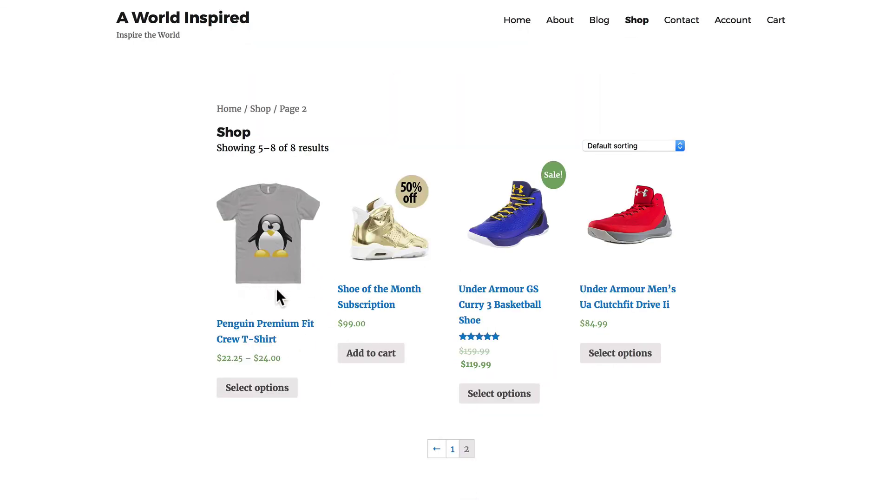
pyautogui.click(264, 387)
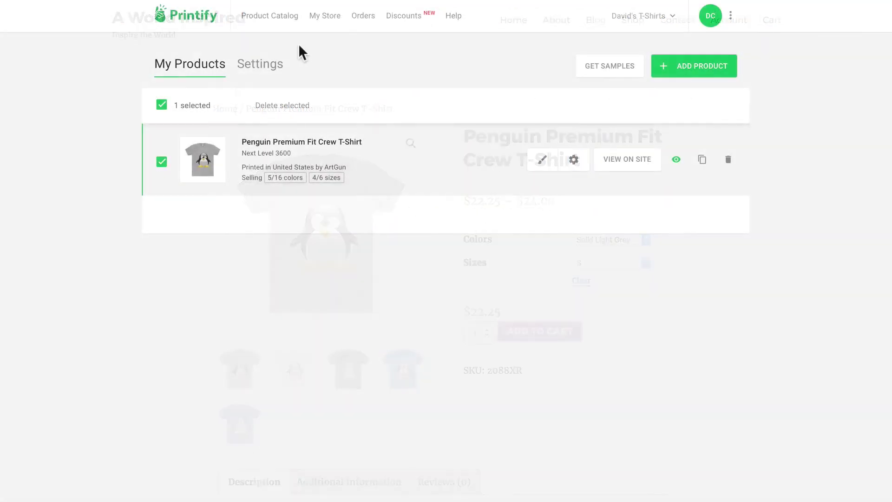
# Start designing a Mugs product from the Printify Product Catalog
pyautogui.click(257, 16)
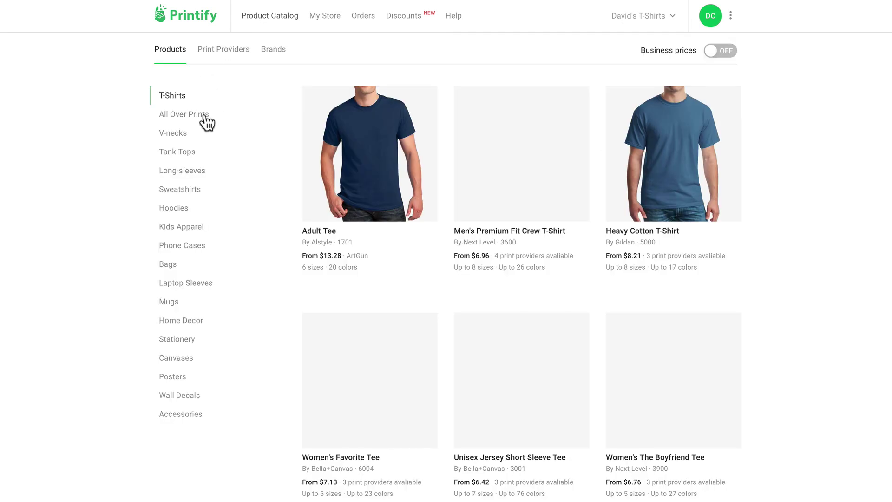
pyautogui.click(168, 301)
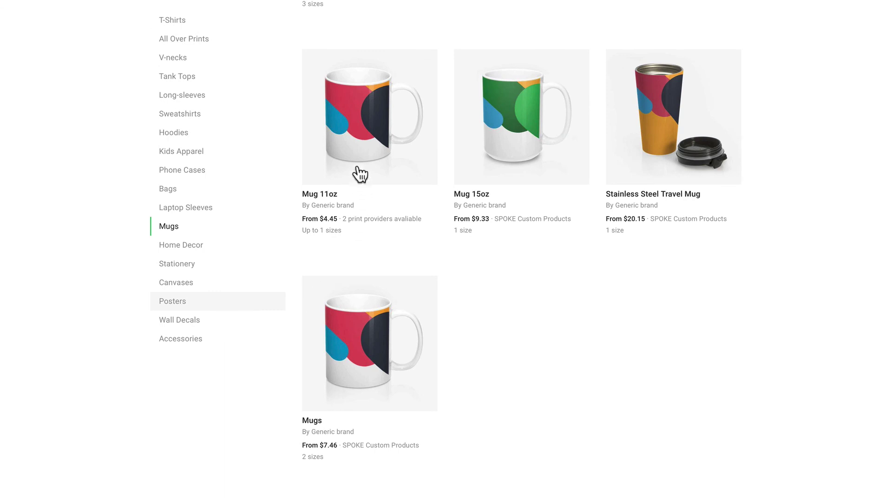
pyautogui.click(380, 331)
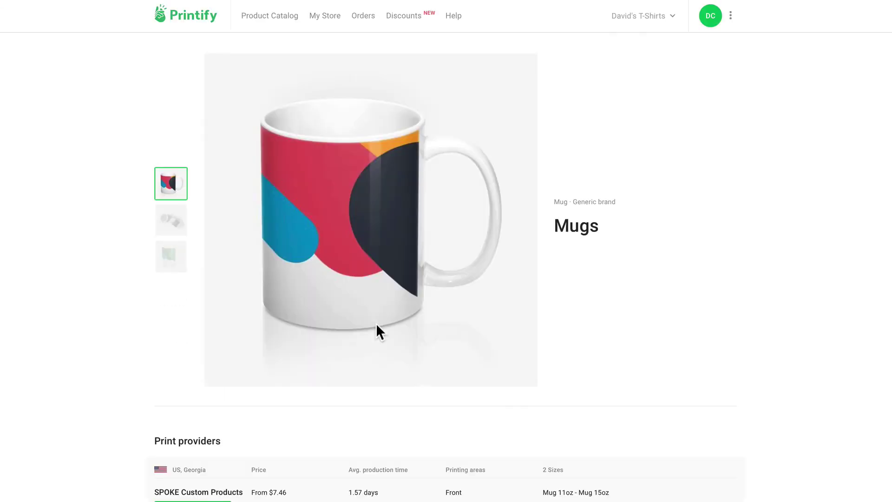
pyautogui.scroll(-1, 188, 473)
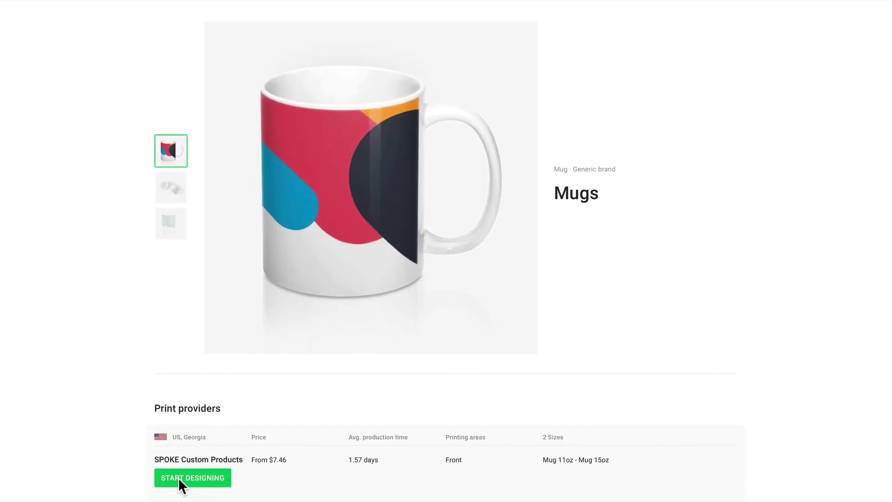
pyautogui.click(178, 479)
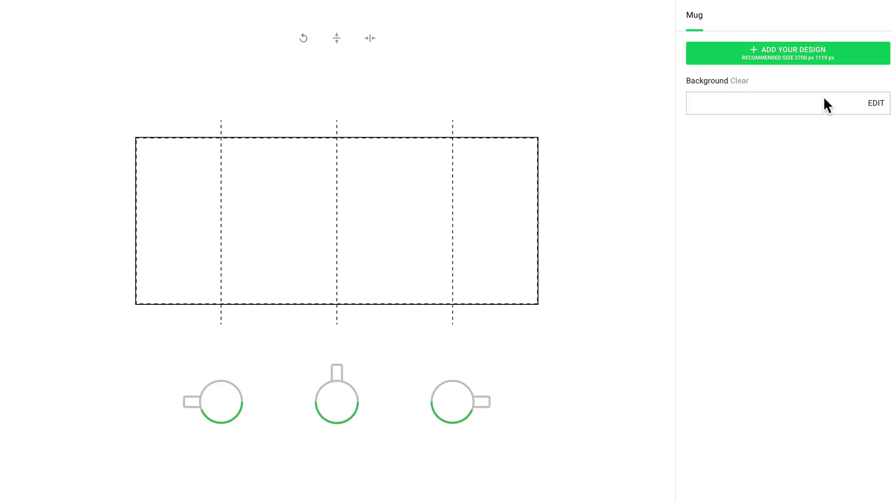
# Place cutepenguin.png on the mug and shrink it so the whole penguin fits
pyautogui.click(784, 46)
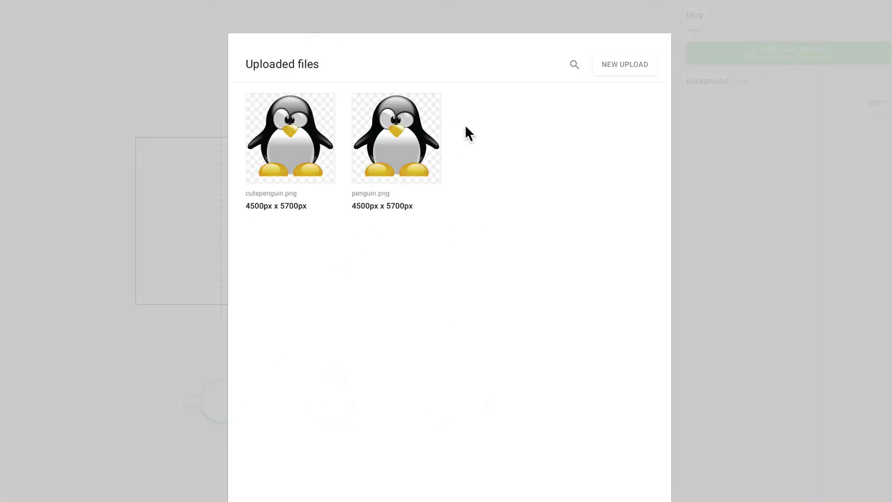
pyautogui.click(318, 147)
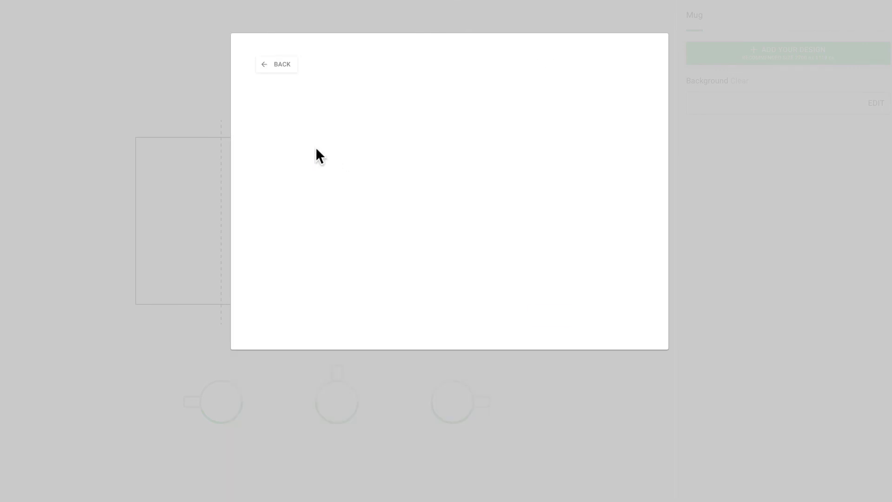
pyautogui.click(546, 316)
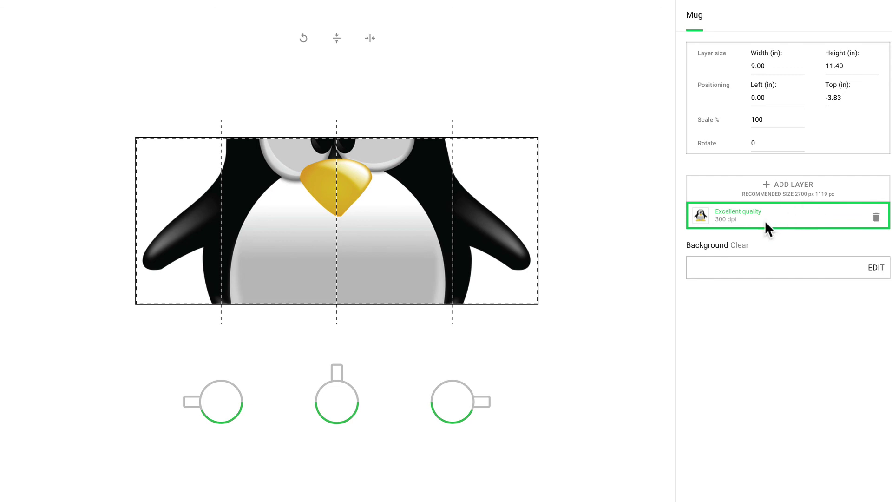
pyautogui.scroll(-3, 721, 239)
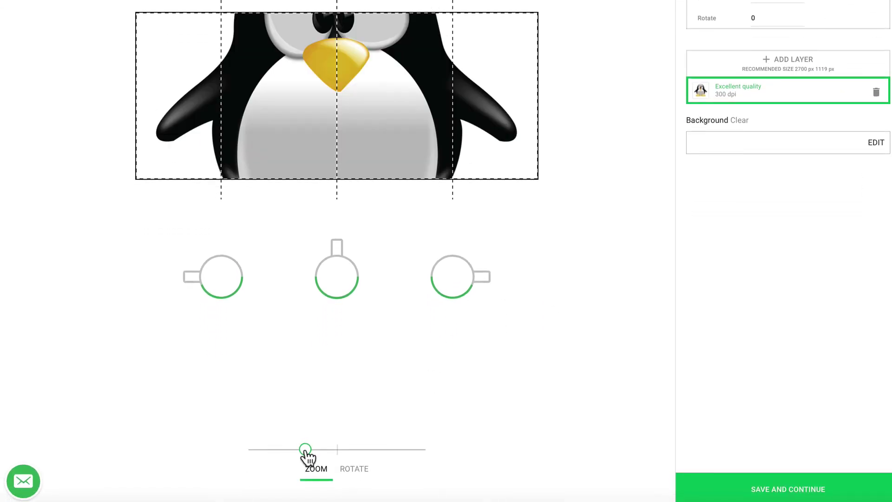
pyautogui.moveTo(305, 449); pyautogui.dragTo(275, 449)
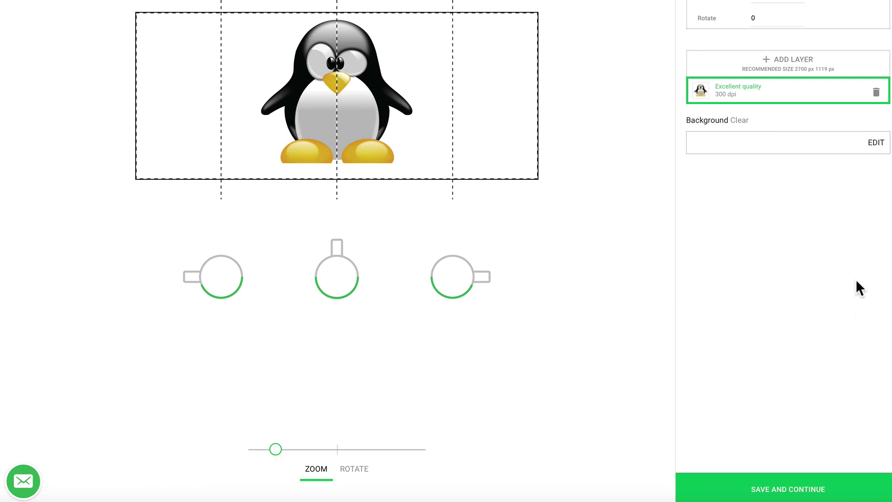
# Set the mug background to light purple #d9c3d9 and save the design
pyautogui.click(876, 143)
pyautogui.moveTo(745, 60)
pyautogui.mouseDown()
pyautogui.moveTo(746, 44)
pyautogui.moveTo(706, 59)
pyautogui.moveTo(706, 35)
pyautogui.moveTo(699, 46)
pyautogui.mouseUp()
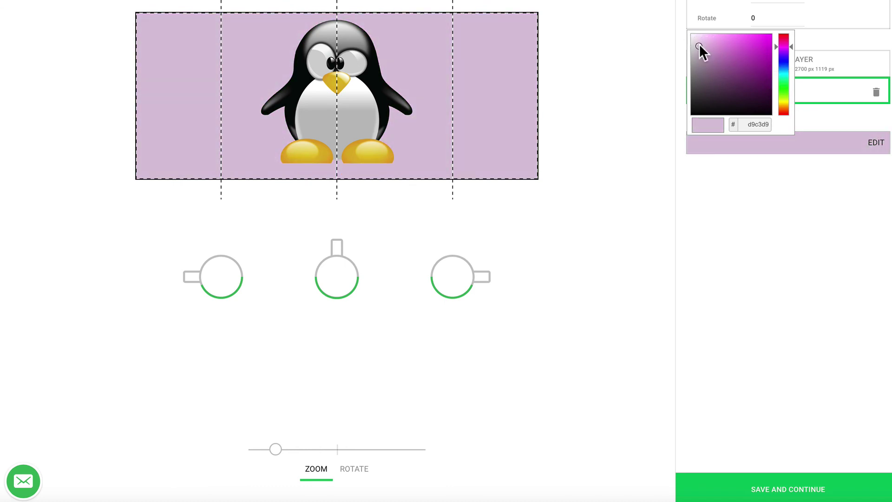
pyautogui.click(782, 491)
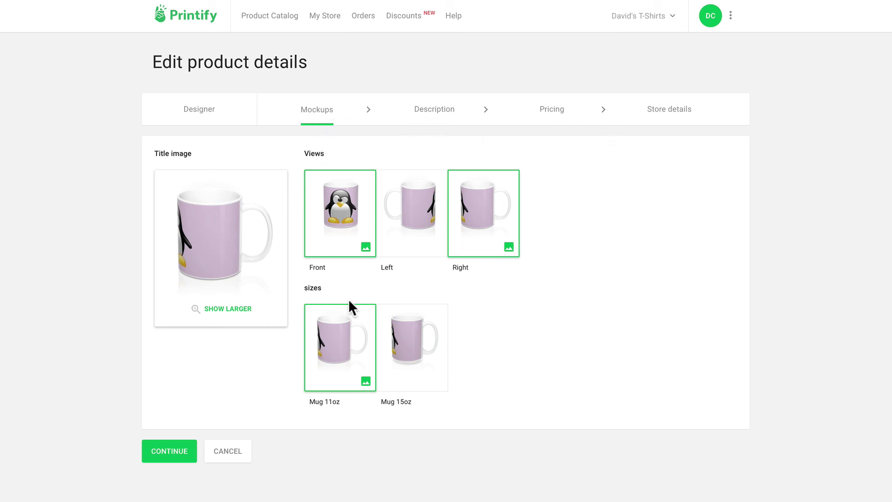
# Skip through description and pricing, then publish the Mugs product to aworldinspired.org
pyautogui.click(173, 450)
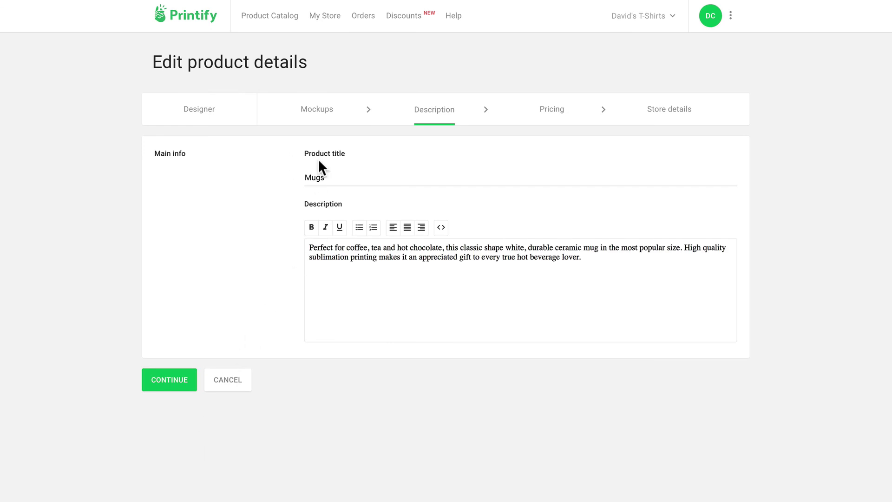
pyautogui.click(167, 379)
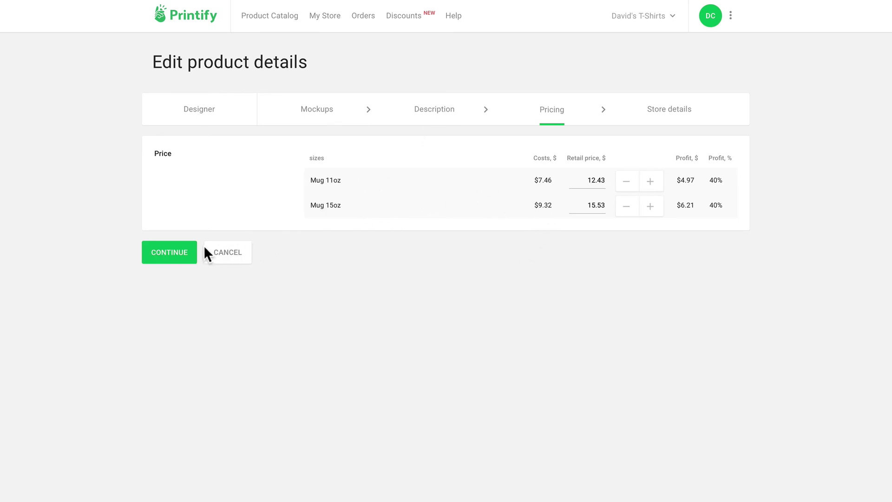
pyautogui.click(185, 249)
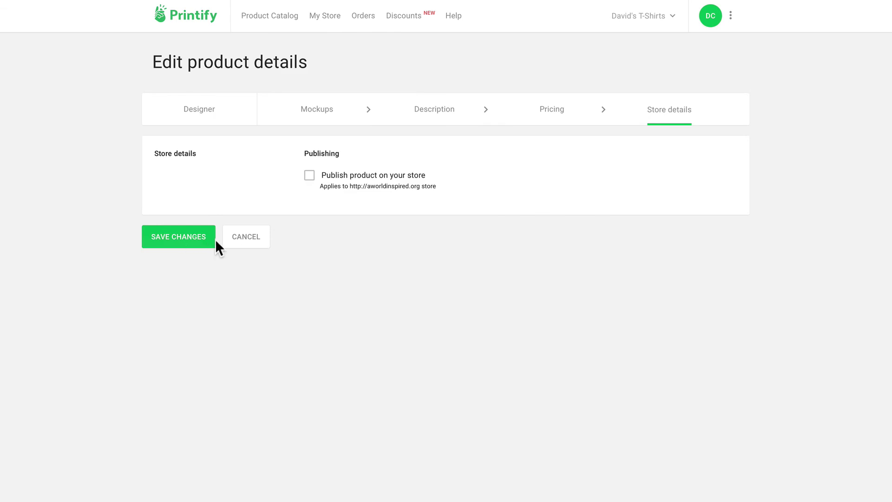
pyautogui.click(309, 176)
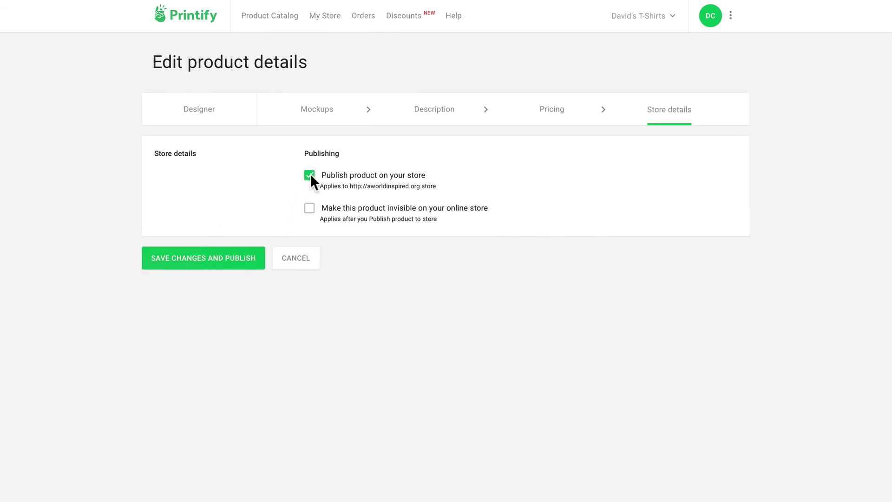
pyautogui.click(208, 261)
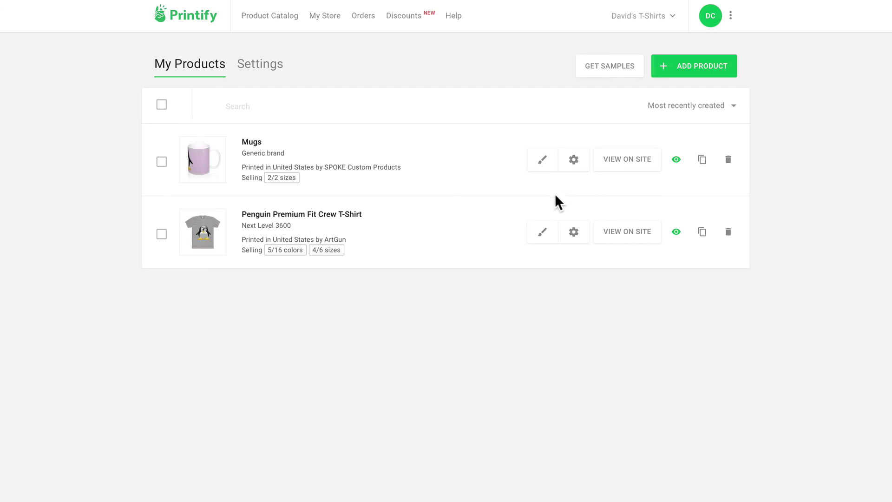
# Start a new poster design from the Posters catalog using the CG Pro prints provider
pyautogui.click(253, 18)
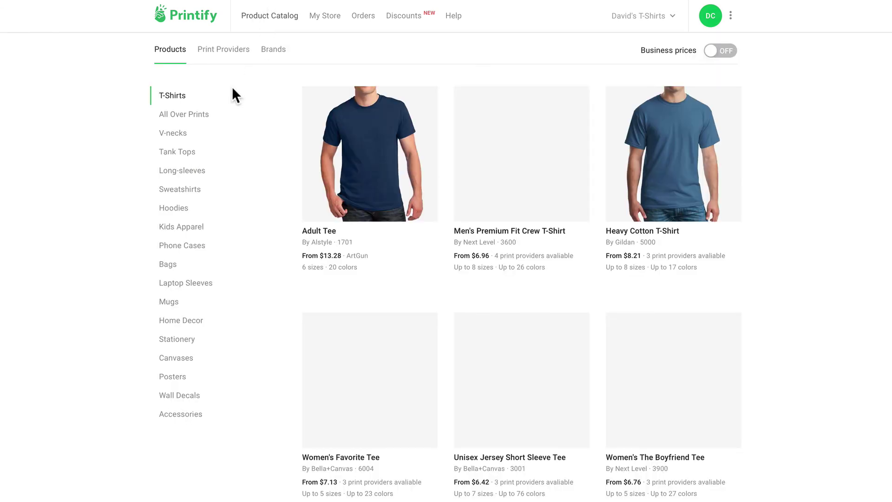
pyautogui.click(168, 378)
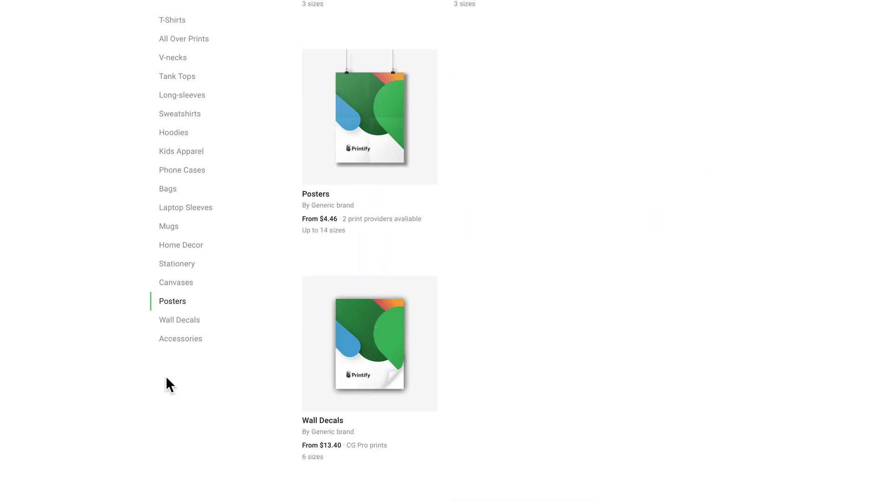
pyautogui.scroll(5, 467, 174)
pyautogui.scroll(-2, 415, 231)
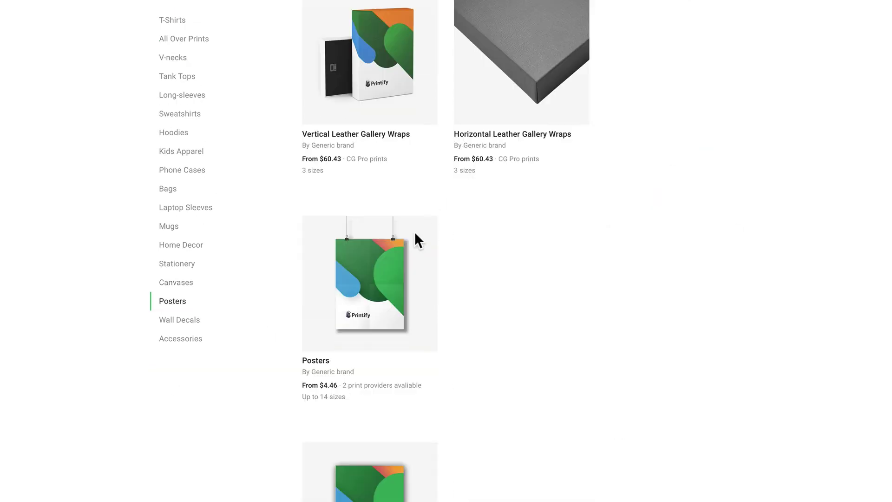
pyautogui.click(377, 272)
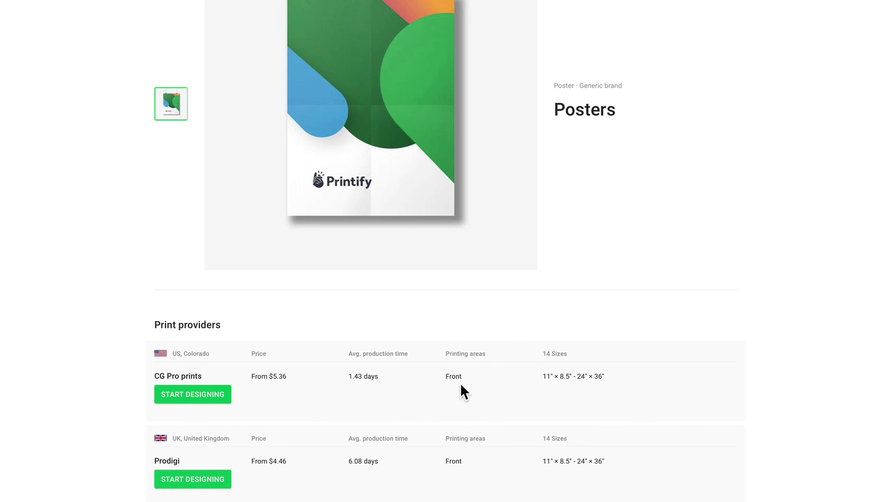
pyautogui.click(184, 393)
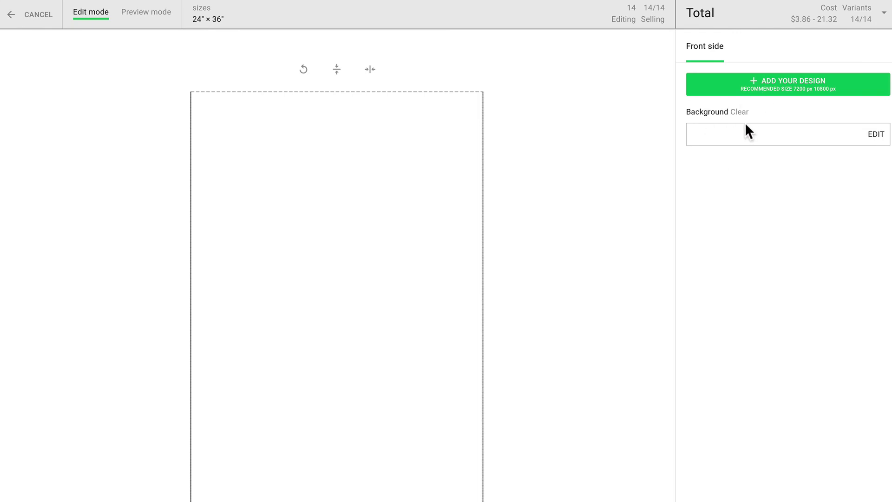
# Set the poster background colour to pale grey-green dde0d7
pyautogui.click(869, 133)
pyautogui.click(784, 88)
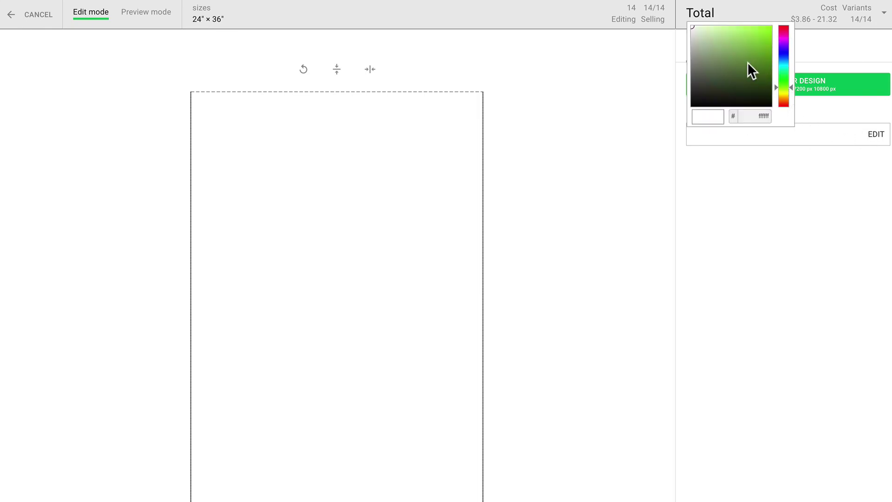
pyautogui.click(695, 41)
pyautogui.moveTo(695, 41)
pyautogui.mouseDown()
pyautogui.moveTo(685, 35)
pyautogui.moveTo(693, 35)
pyautogui.mouseUp()
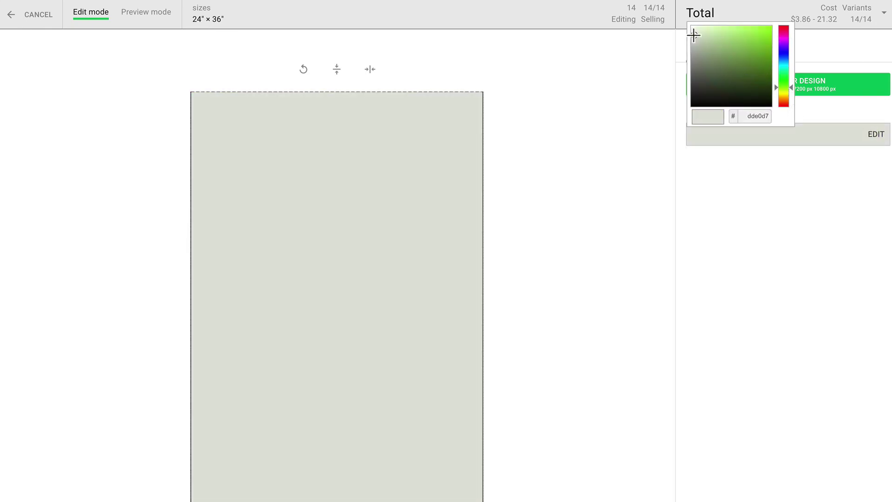
pyautogui.click(745, 154)
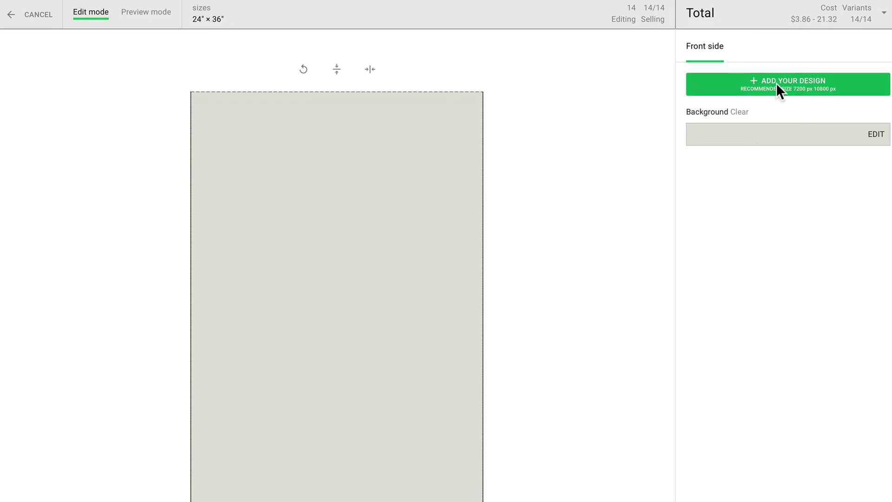
# Place the cute penguin image on the poster and save the design
pyautogui.click(776, 82)
pyautogui.click(302, 181)
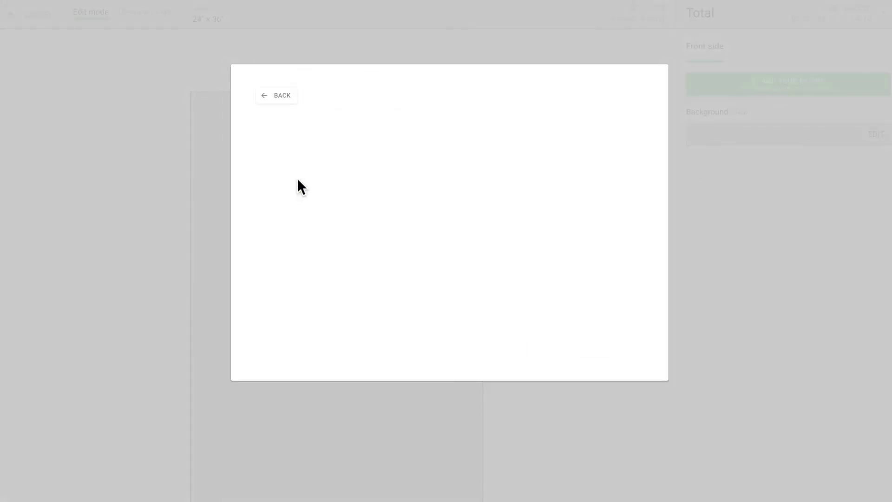
pyautogui.click(553, 348)
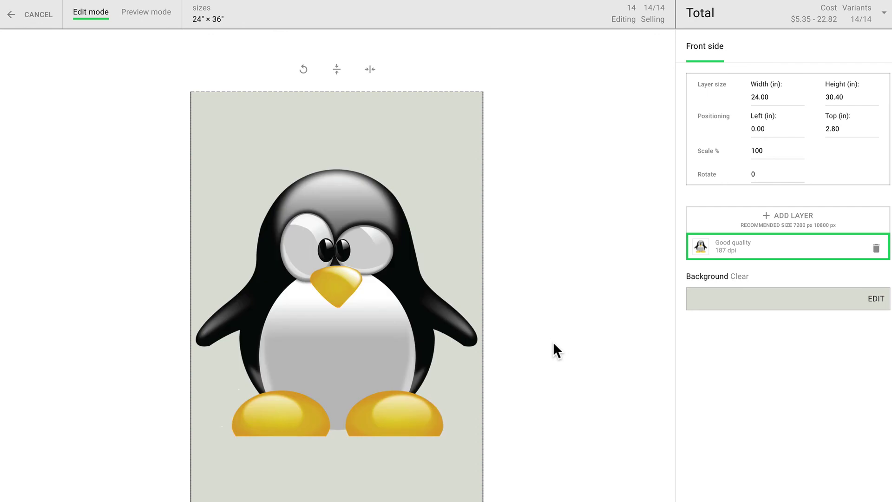
pyautogui.scroll(-3, 585, 431)
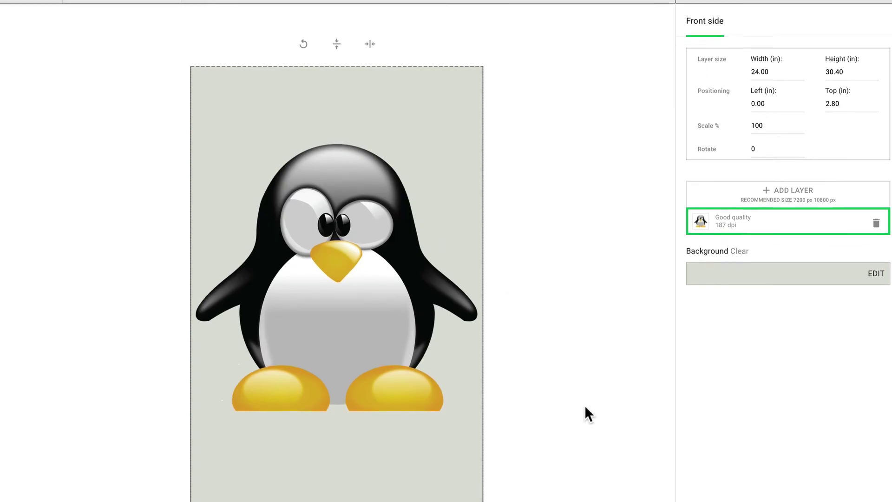
pyautogui.scroll(-1, 753, 460)
pyautogui.click(777, 490)
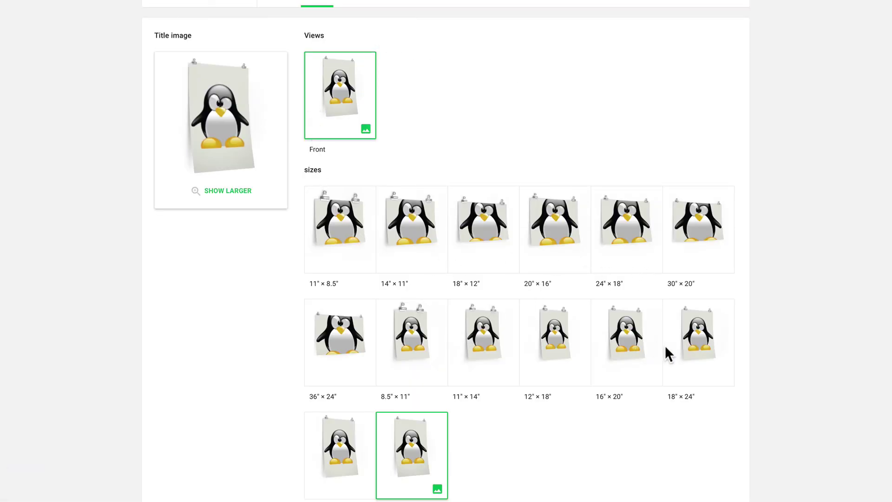
# Accept the default mockups, description and pricing, then publish the penguin poster to the store
pyautogui.scroll(-2, 665, 345)
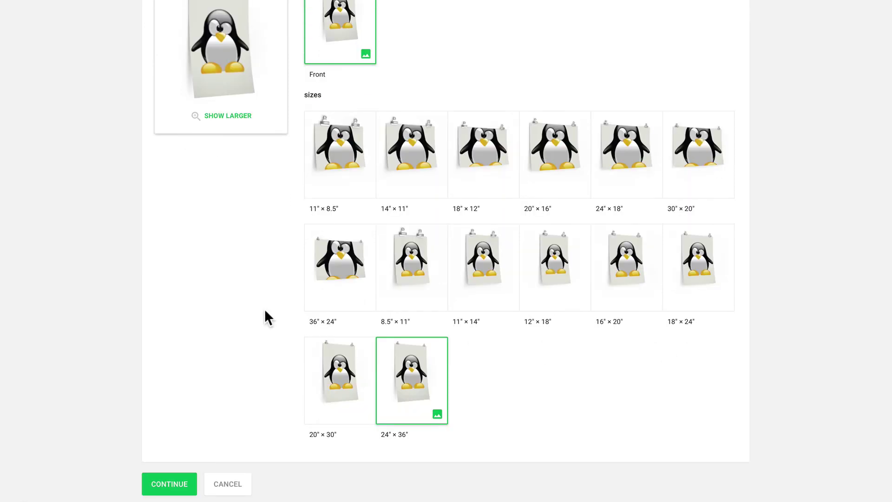
pyautogui.click(179, 485)
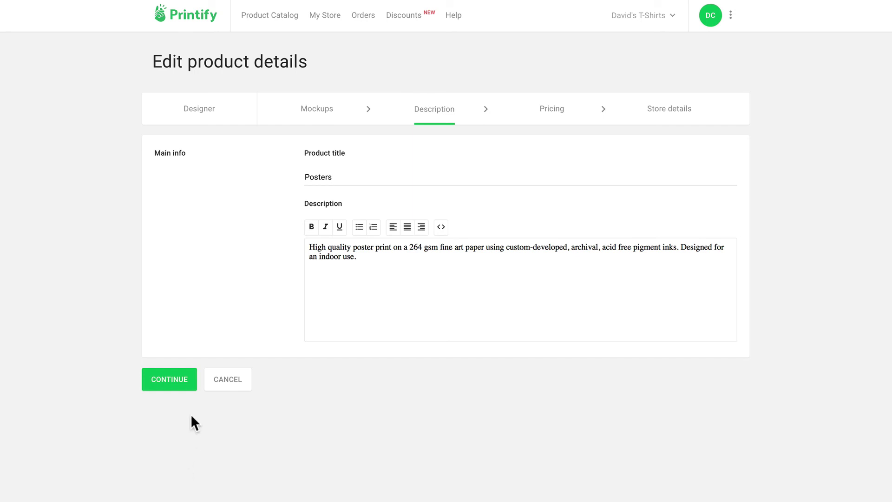
pyautogui.click(173, 377)
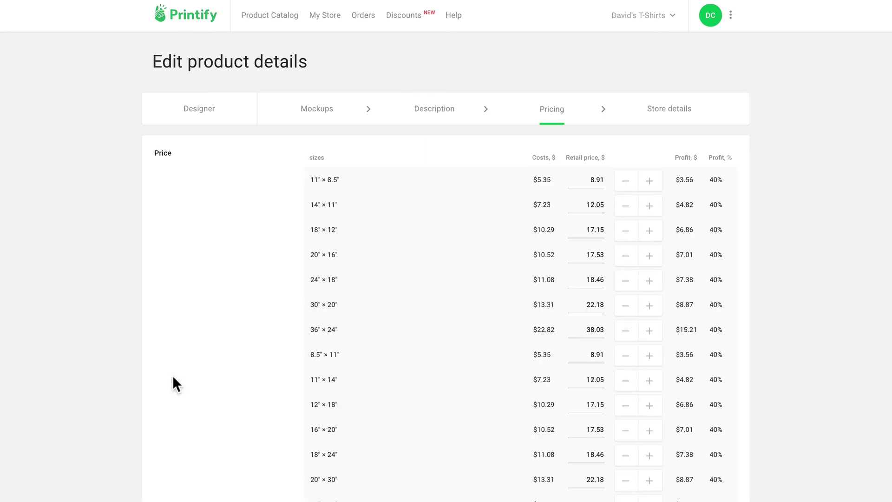
pyautogui.scroll(-2, 172, 378)
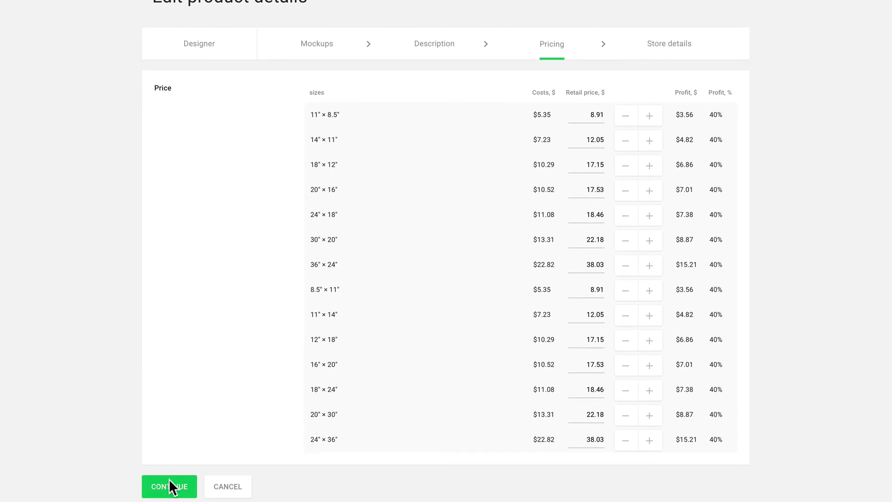
pyautogui.click(169, 478)
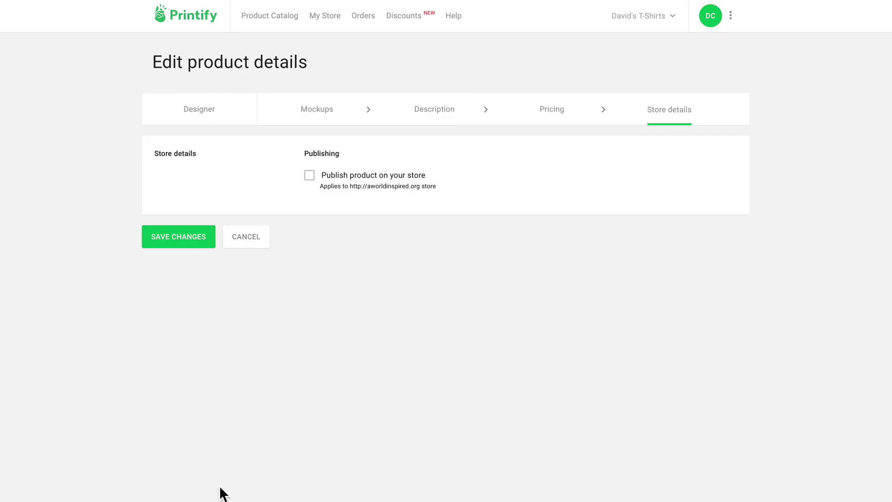
pyautogui.click(308, 176)
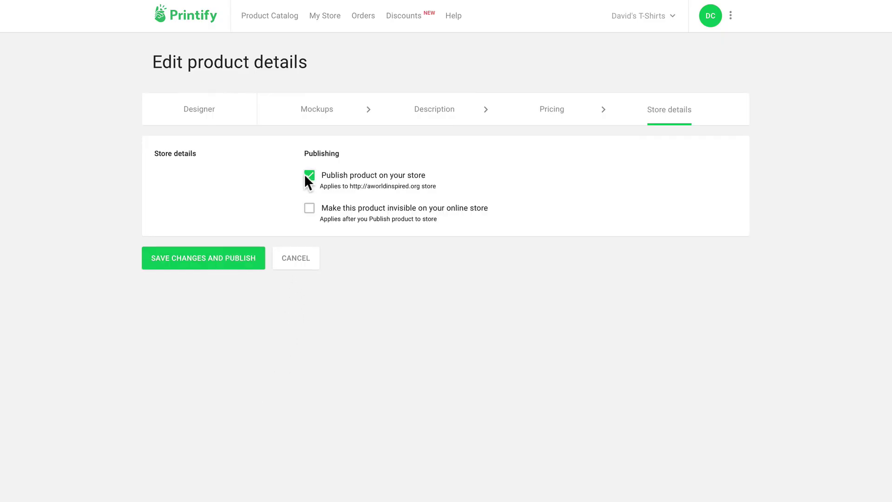
pyautogui.click(225, 262)
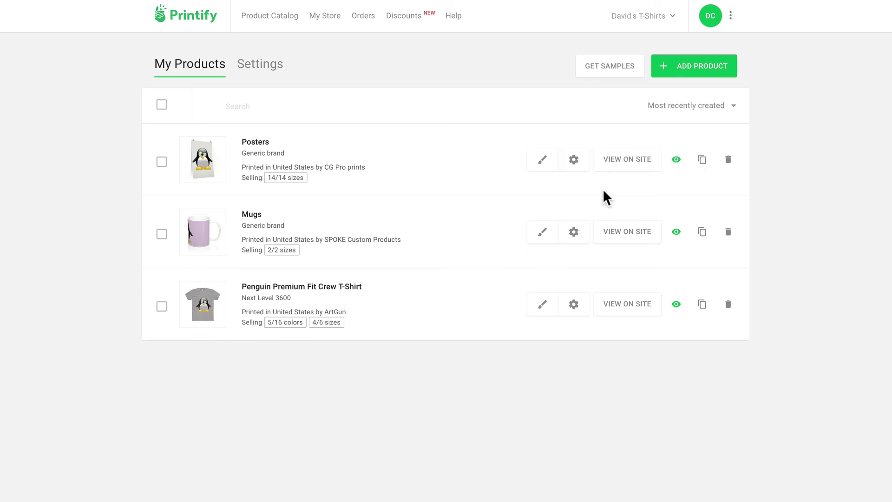
# View the live penguin T-shirt, then check the Mugs page's front view and sizes before returning to Shop
pyautogui.click(198, 2)
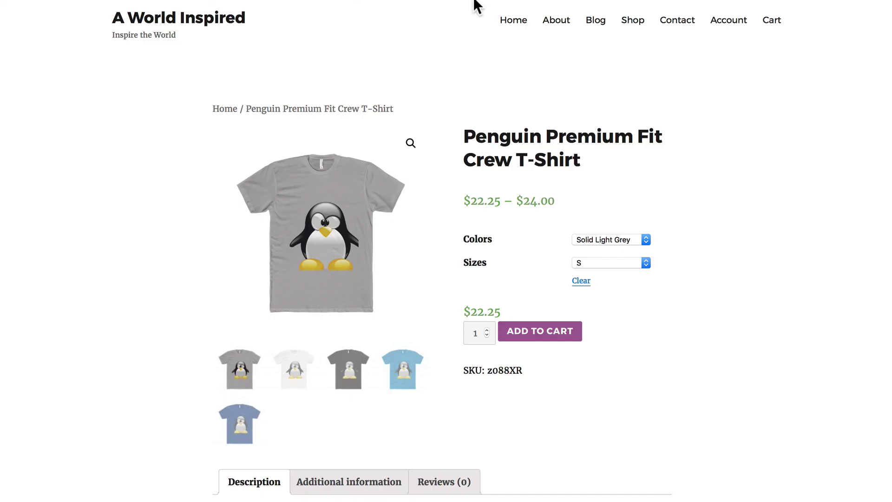
pyautogui.click(629, 24)
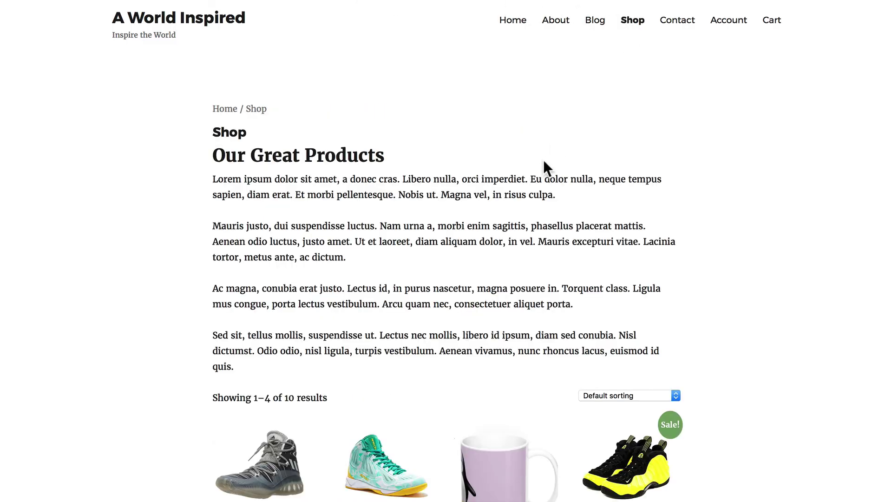
pyautogui.scroll(-5, 543, 161)
pyautogui.click(498, 303)
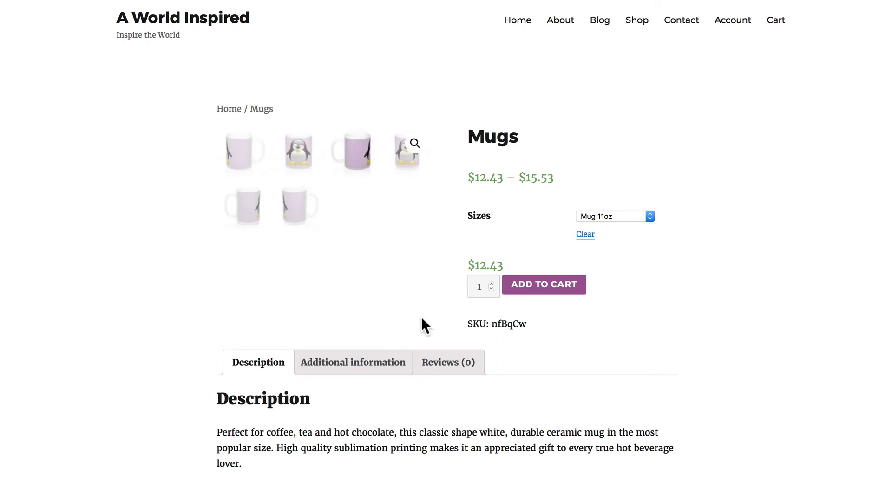
pyautogui.click(299, 148)
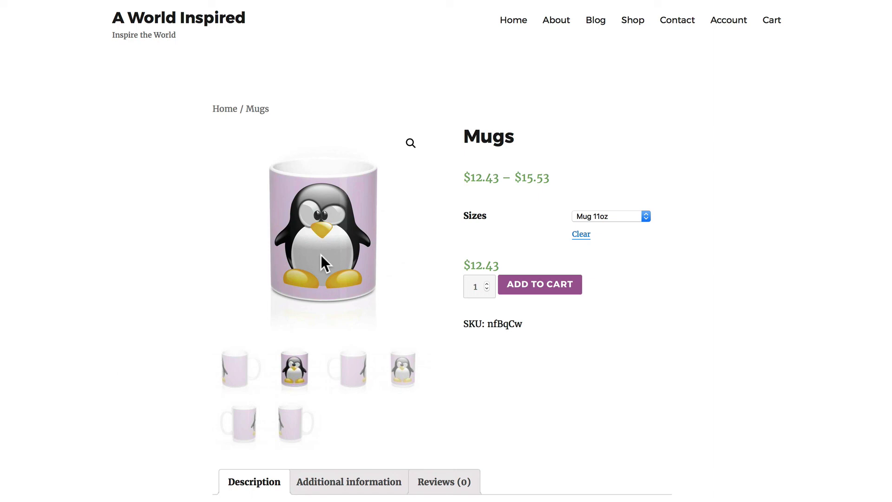
pyautogui.click(612, 216)
pyautogui.click(616, 280)
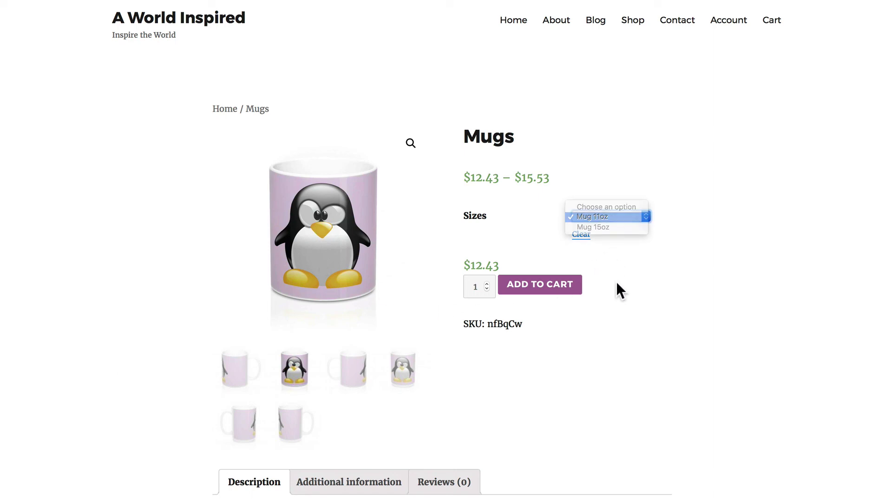
pyautogui.click(637, 22)
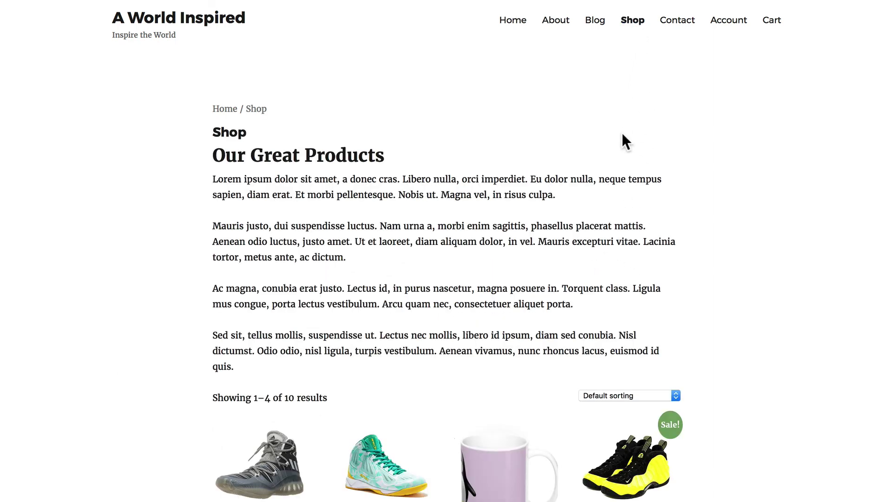
# On shop page 2, check the penguin poster's 24″ × 36″ size, then open the Penguin Premium Fit Crew T-Shirt page
pyautogui.scroll(-5, 622, 135)
pyautogui.click(469, 488)
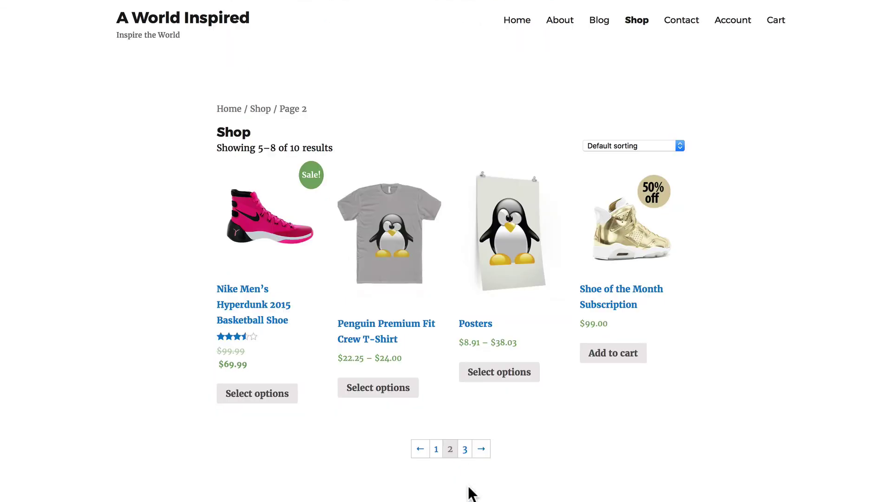
pyautogui.click(506, 248)
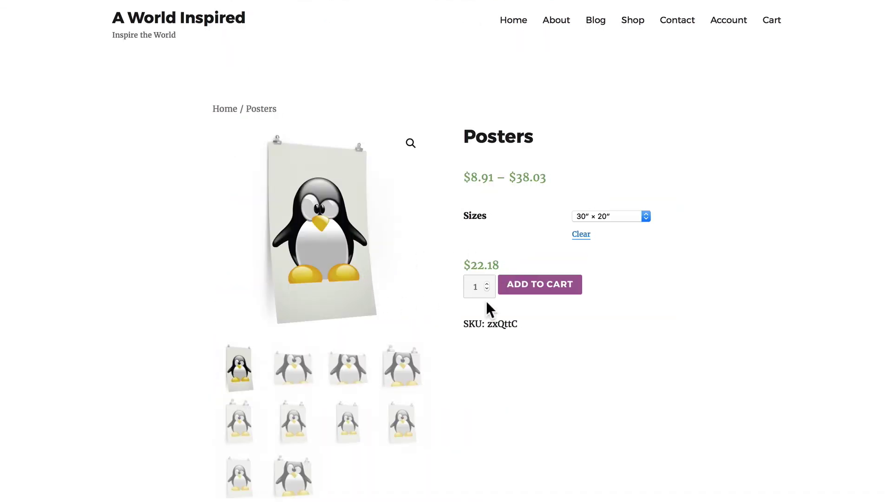
pyautogui.click(605, 215)
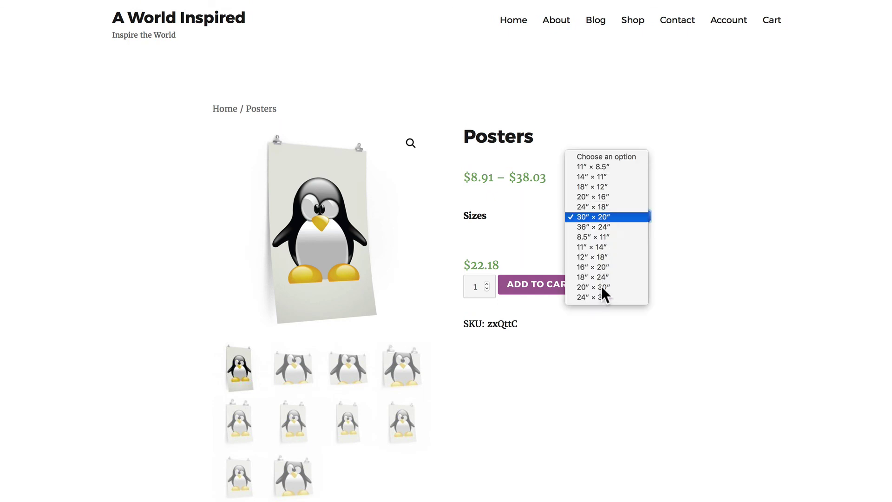
pyautogui.click(605, 297)
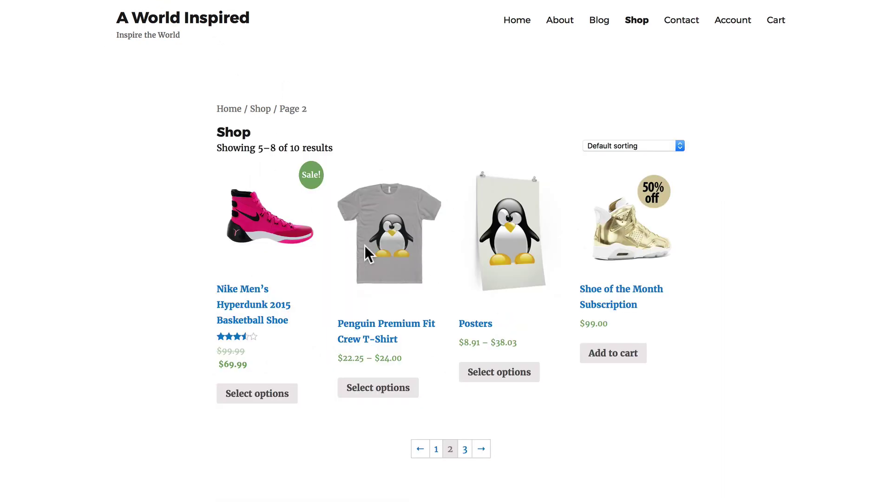
pyautogui.click(379, 237)
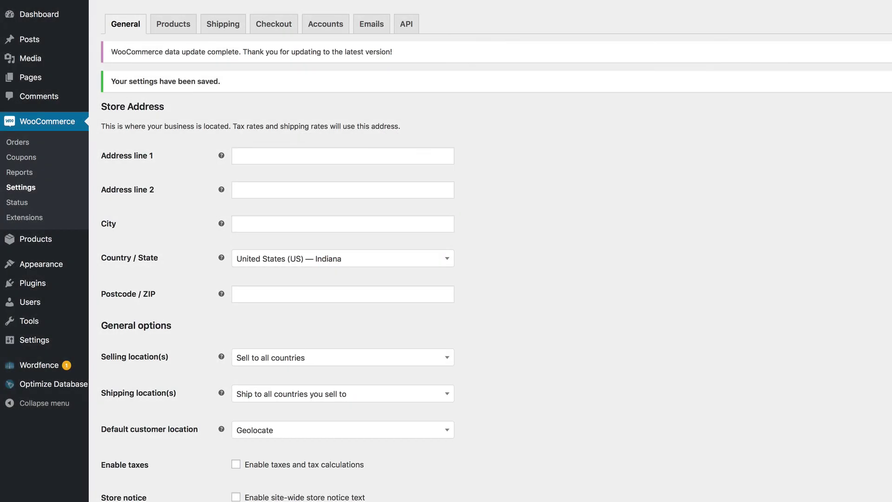
# Search the plugin directory for 'printify' and install Printify for WooCommerce
pyautogui.moveTo(26, 290)
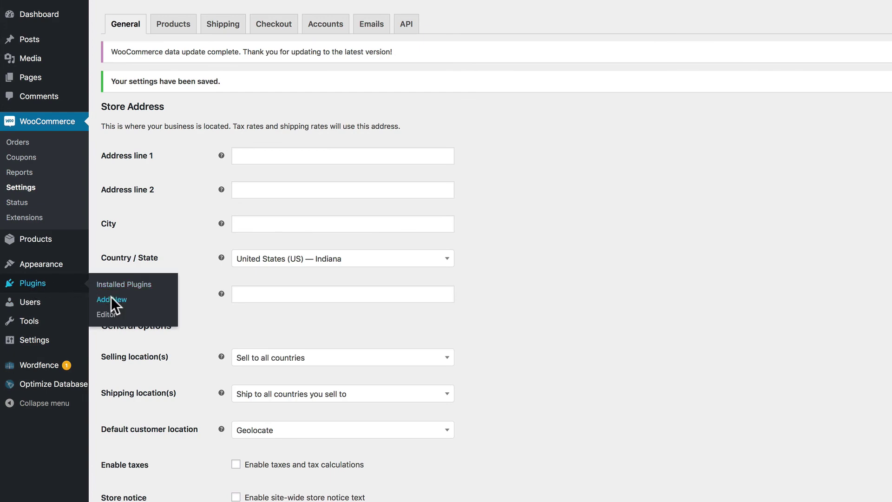
pyautogui.click(111, 300)
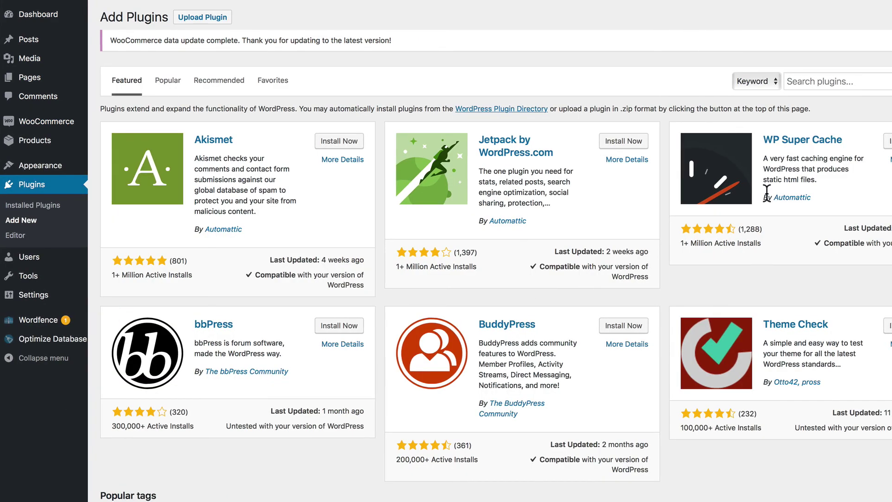
pyautogui.click(846, 82)
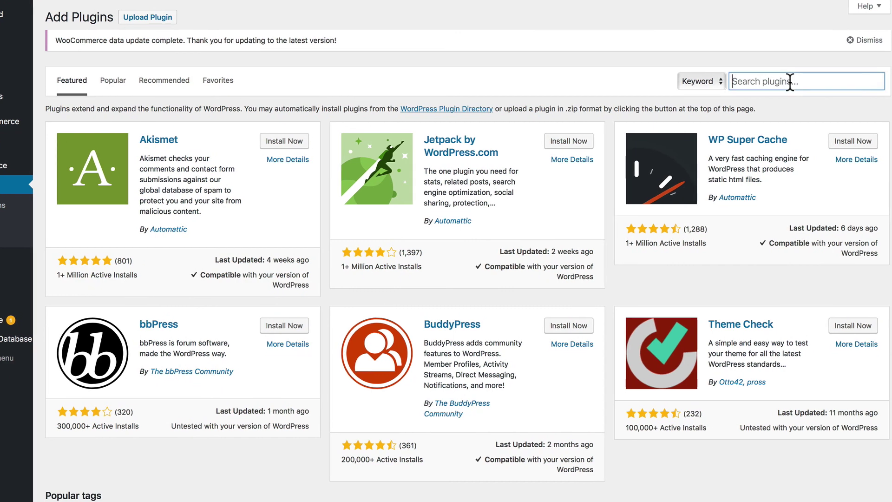
pyautogui.write('printif f')
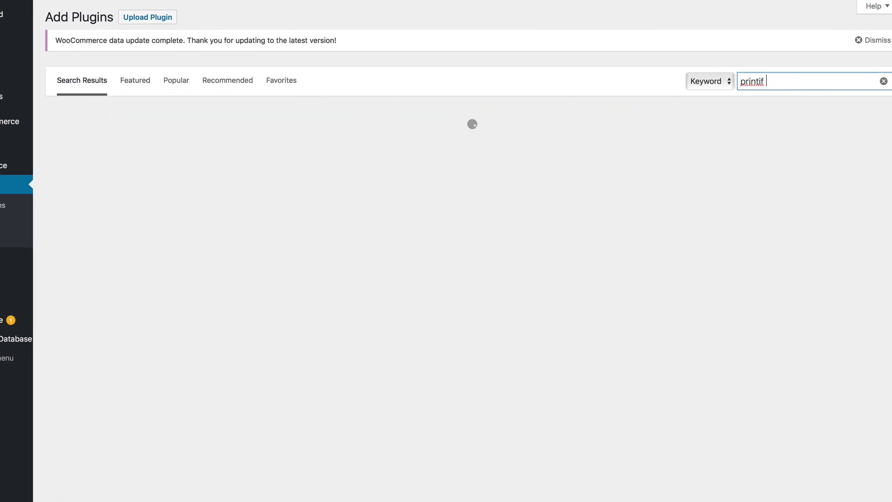
pyautogui.press('BackSpace')
pyautogui.press('BackSpace')
pyautogui.write('y for WooCommer')
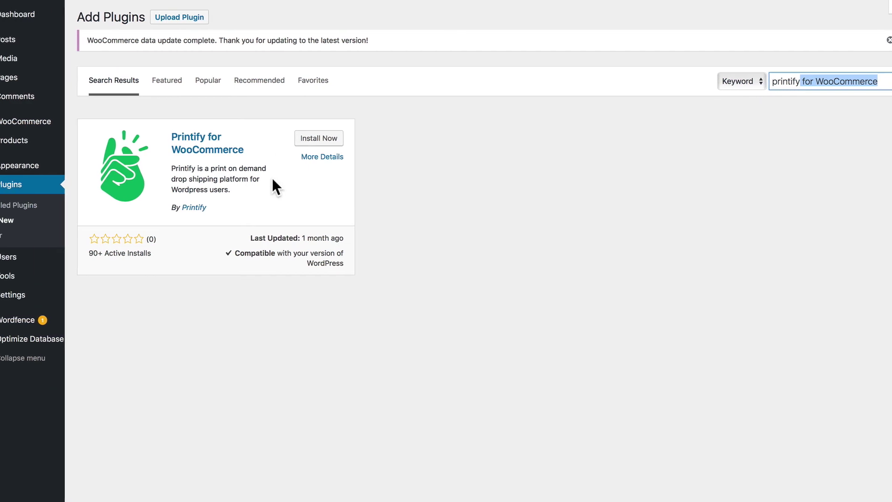
pyautogui.click(336, 142)
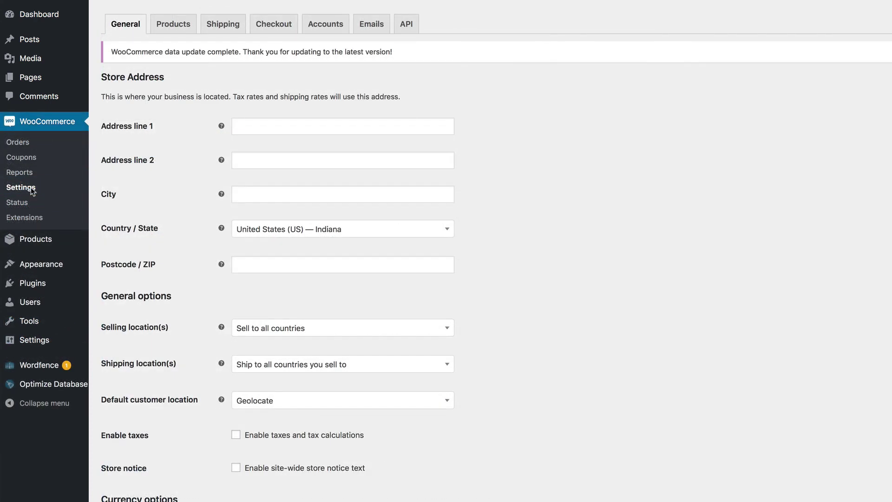
# Disable standard WooCommerce rates under Printify Shipping, save, and visit the live store
pyautogui.click(220, 26)
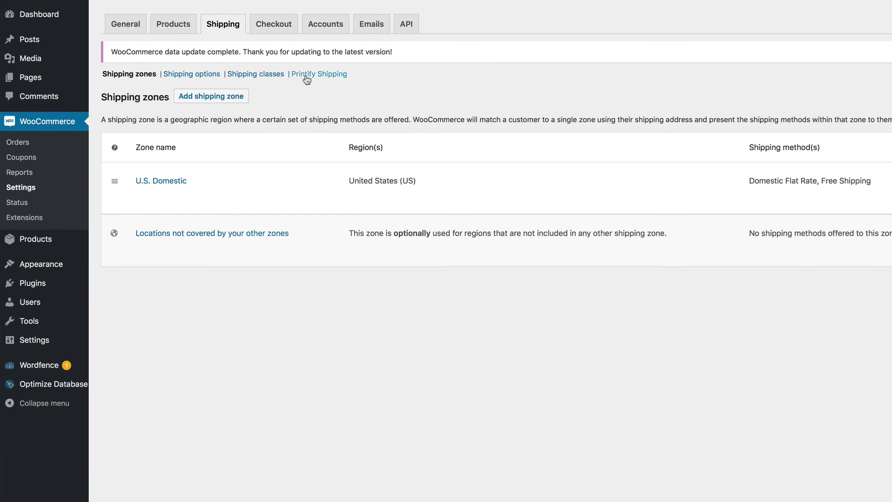
pyautogui.click(307, 76)
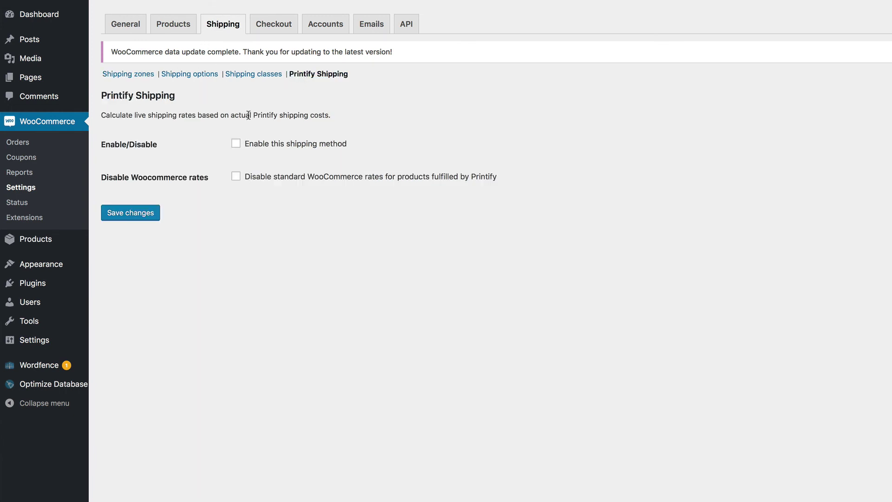
pyautogui.click(236, 176)
pyautogui.click(148, 212)
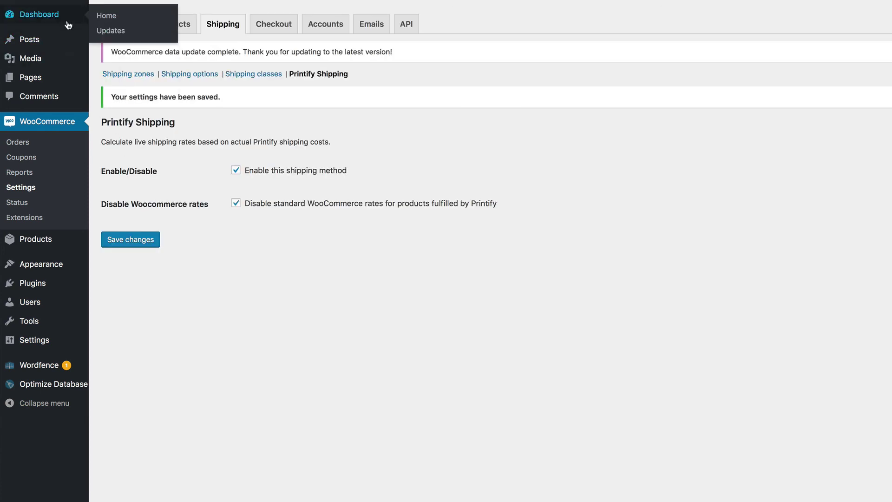
pyautogui.click(46, 8)
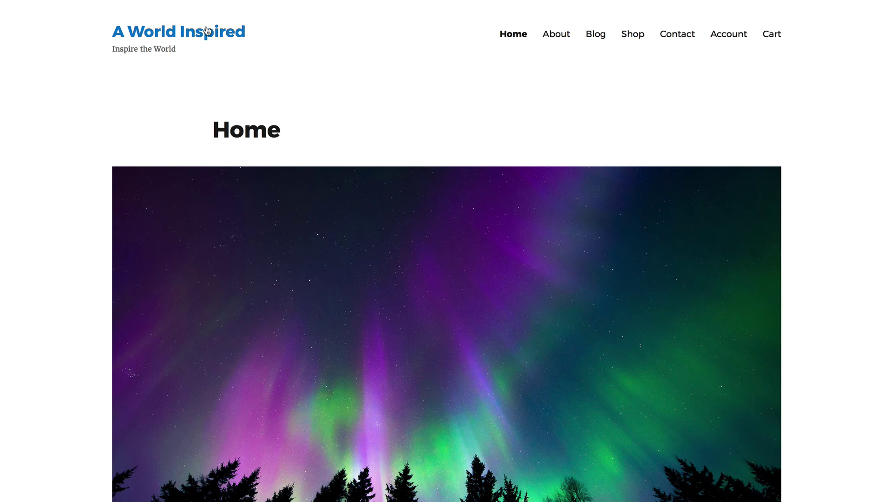
# Open the Penguin Premium Fit Crew T-Shirt from page 2 of the Shop
pyautogui.click(633, 35)
pyautogui.scroll(-5, 629, 79)
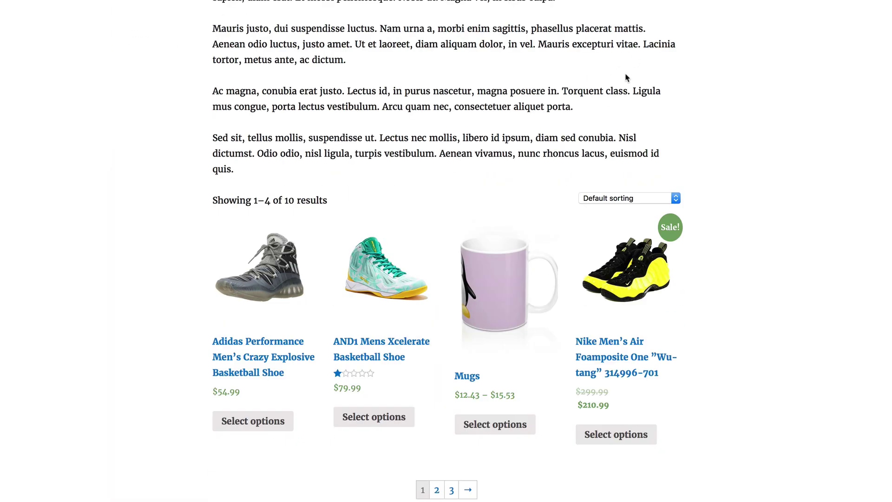
pyautogui.click(467, 488)
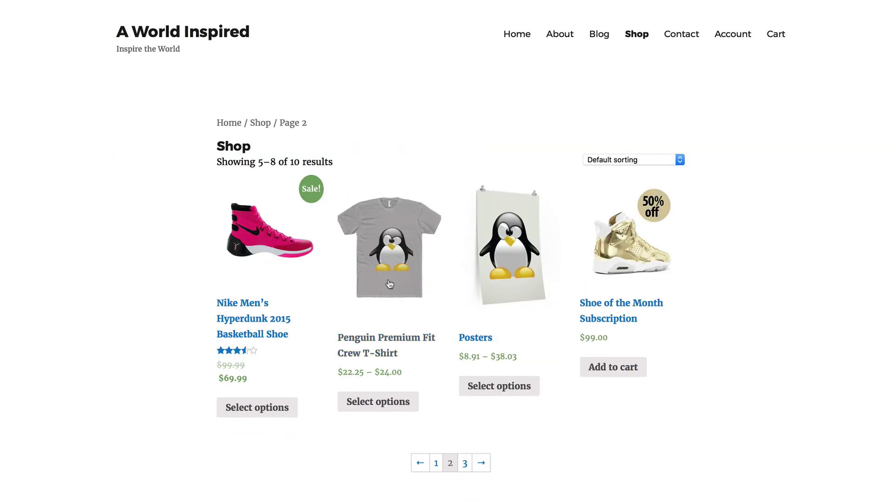
pyautogui.click(388, 280)
# Add the T-shirt in size L, Solid Black, to the cart and view the cart
pyautogui.click(633, 277)
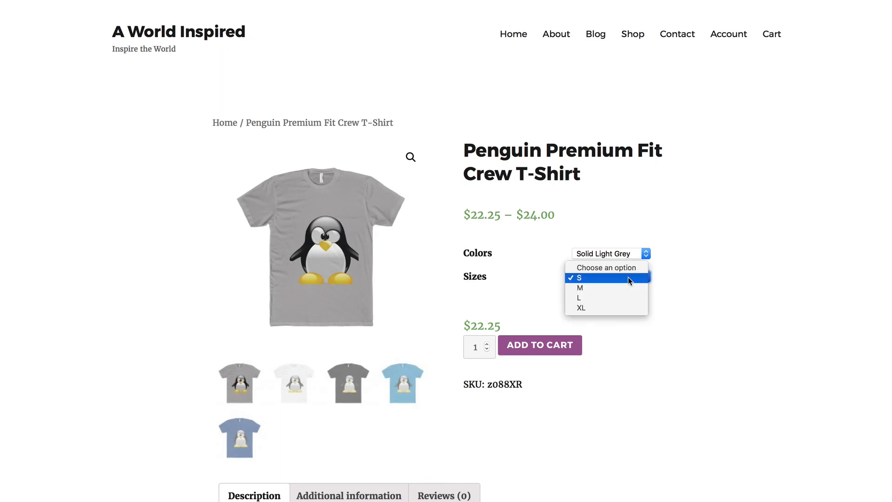
pyautogui.click(629, 297)
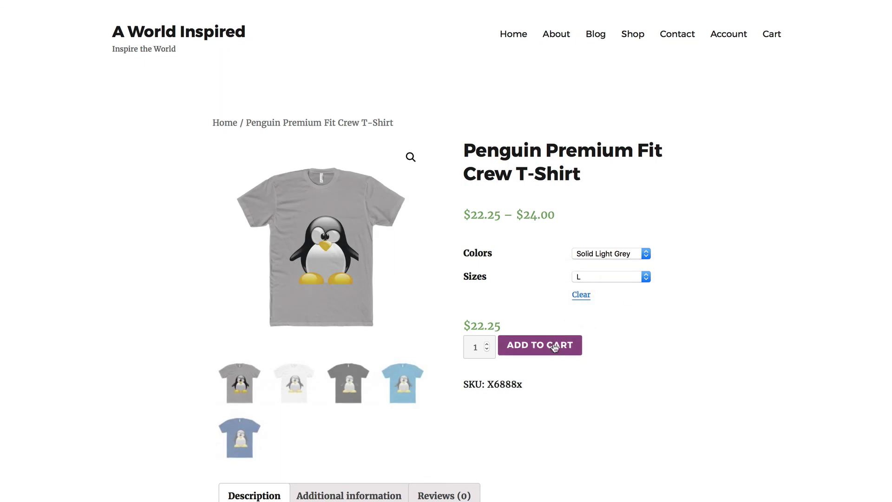
pyautogui.click(611, 255)
pyautogui.click(604, 268)
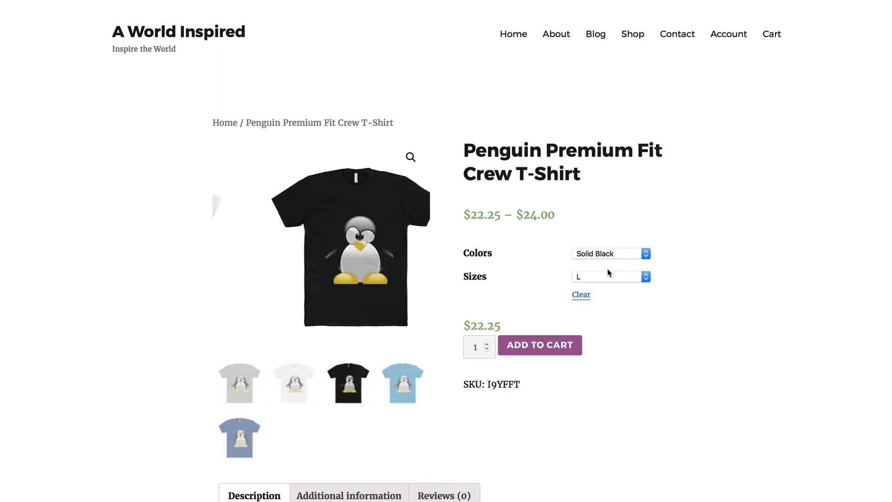
pyautogui.click(551, 337)
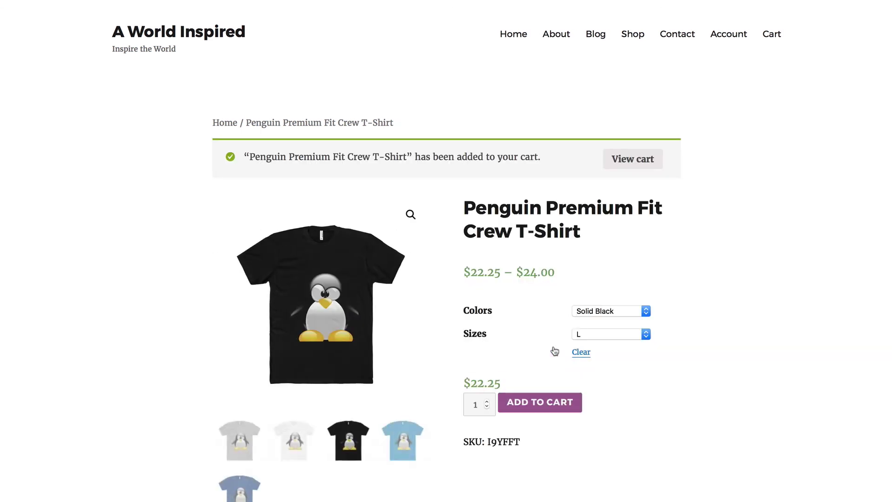
pyautogui.click(637, 162)
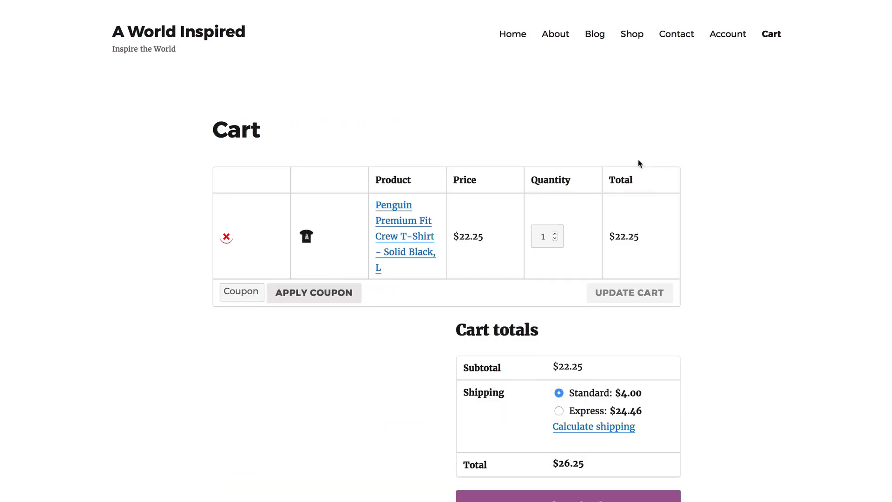
# Recalculate cart shipping for Michigan, ZIP 48823, then proceed to checkout
pyautogui.scroll(-3, 585, 365)
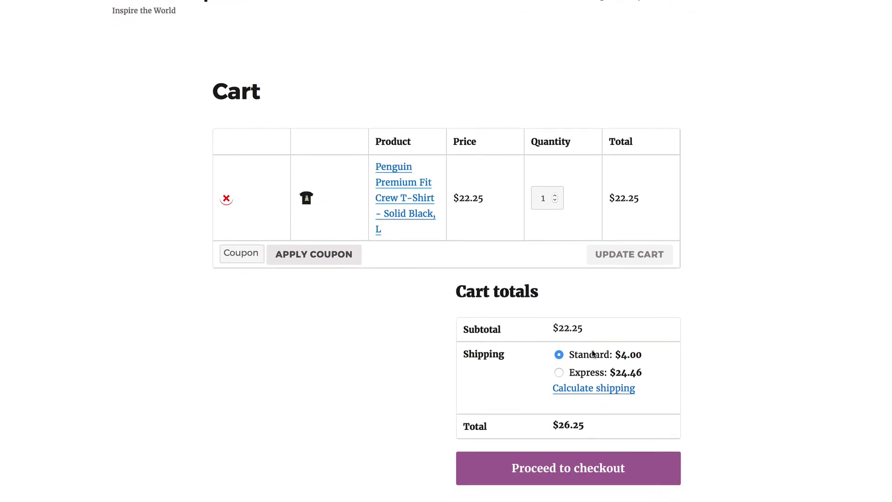
pyautogui.click(592, 348)
pyautogui.scroll(-5, 593, 346)
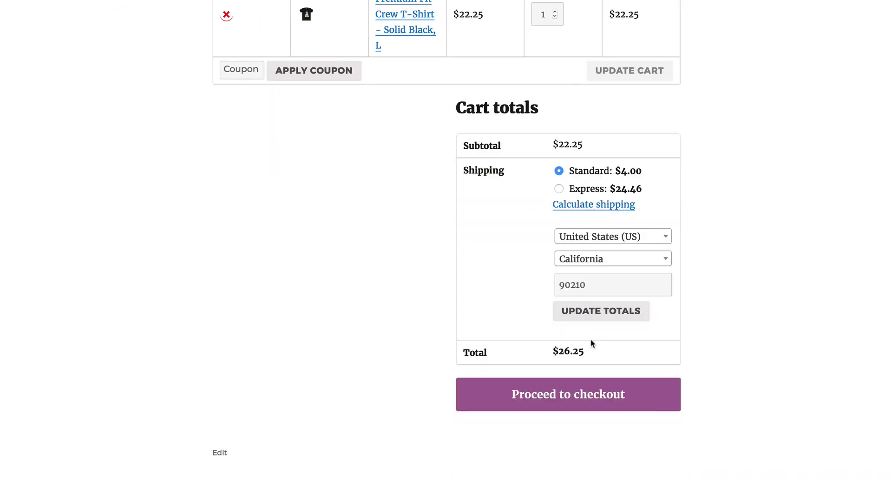
pyautogui.click(604, 259)
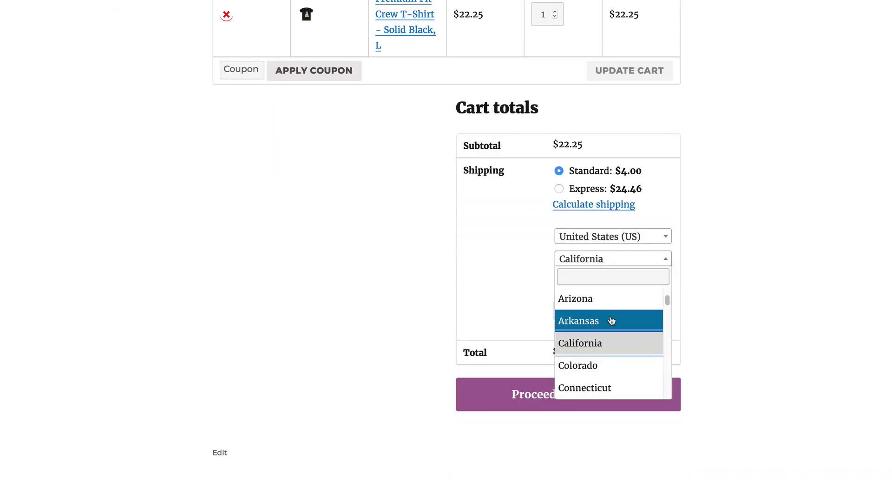
pyautogui.scroll(-8, 629, 348)
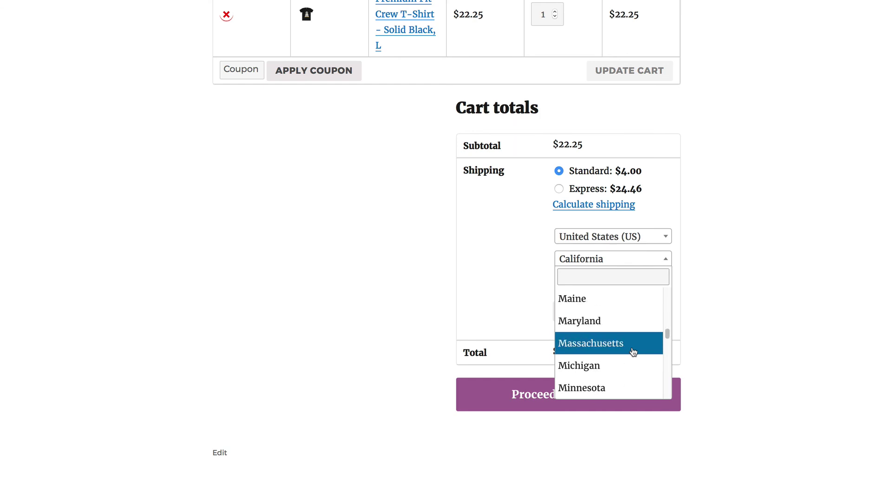
pyautogui.click(586, 369)
pyautogui.doubleClick(577, 284)
pyautogui.write('48823')
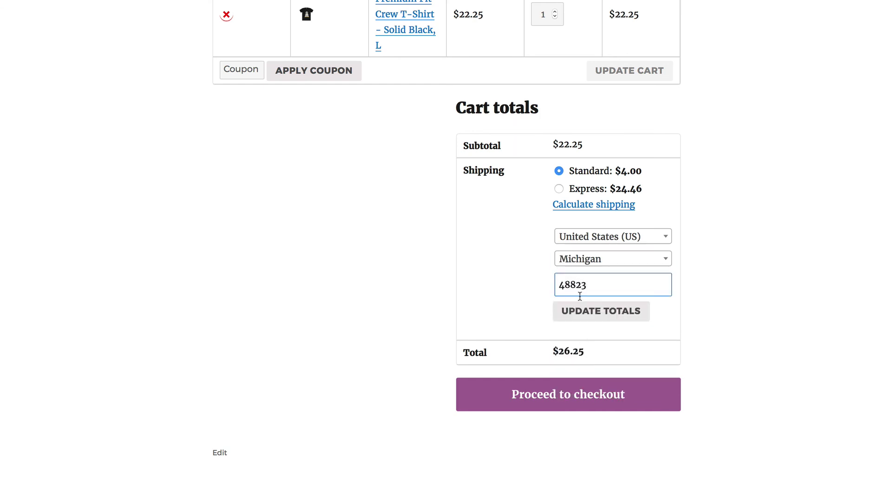
pyautogui.click(588, 321)
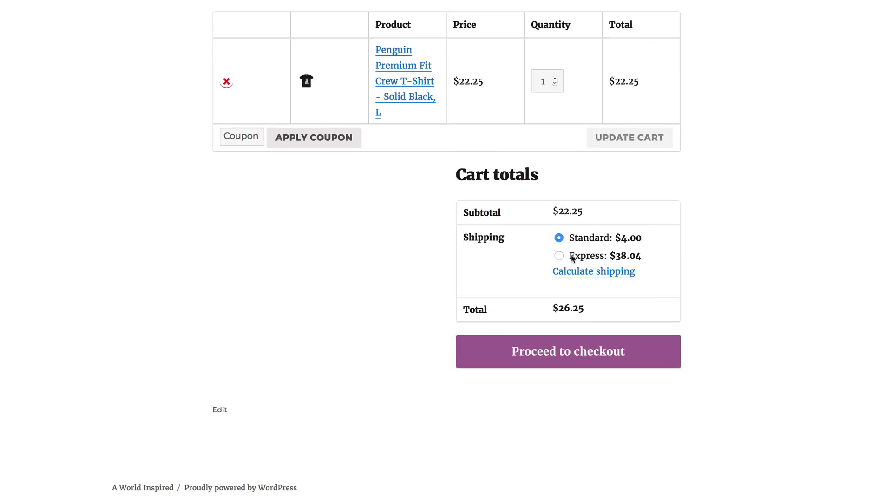
pyautogui.click(579, 349)
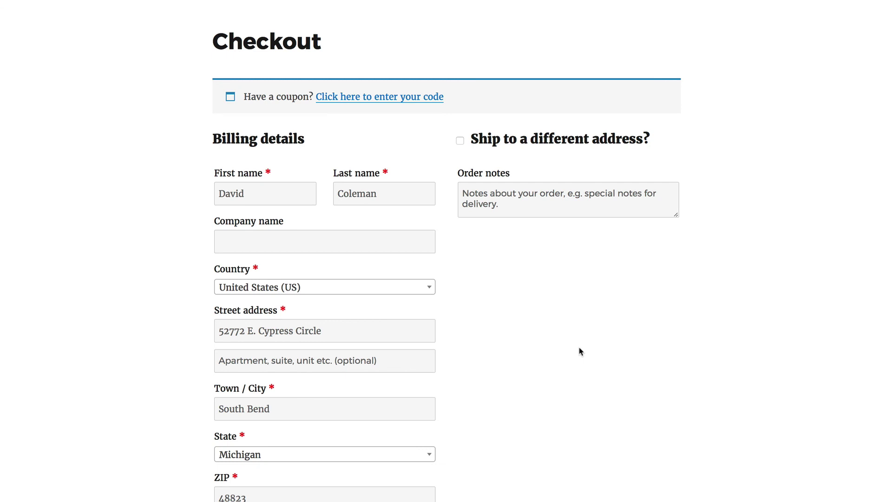